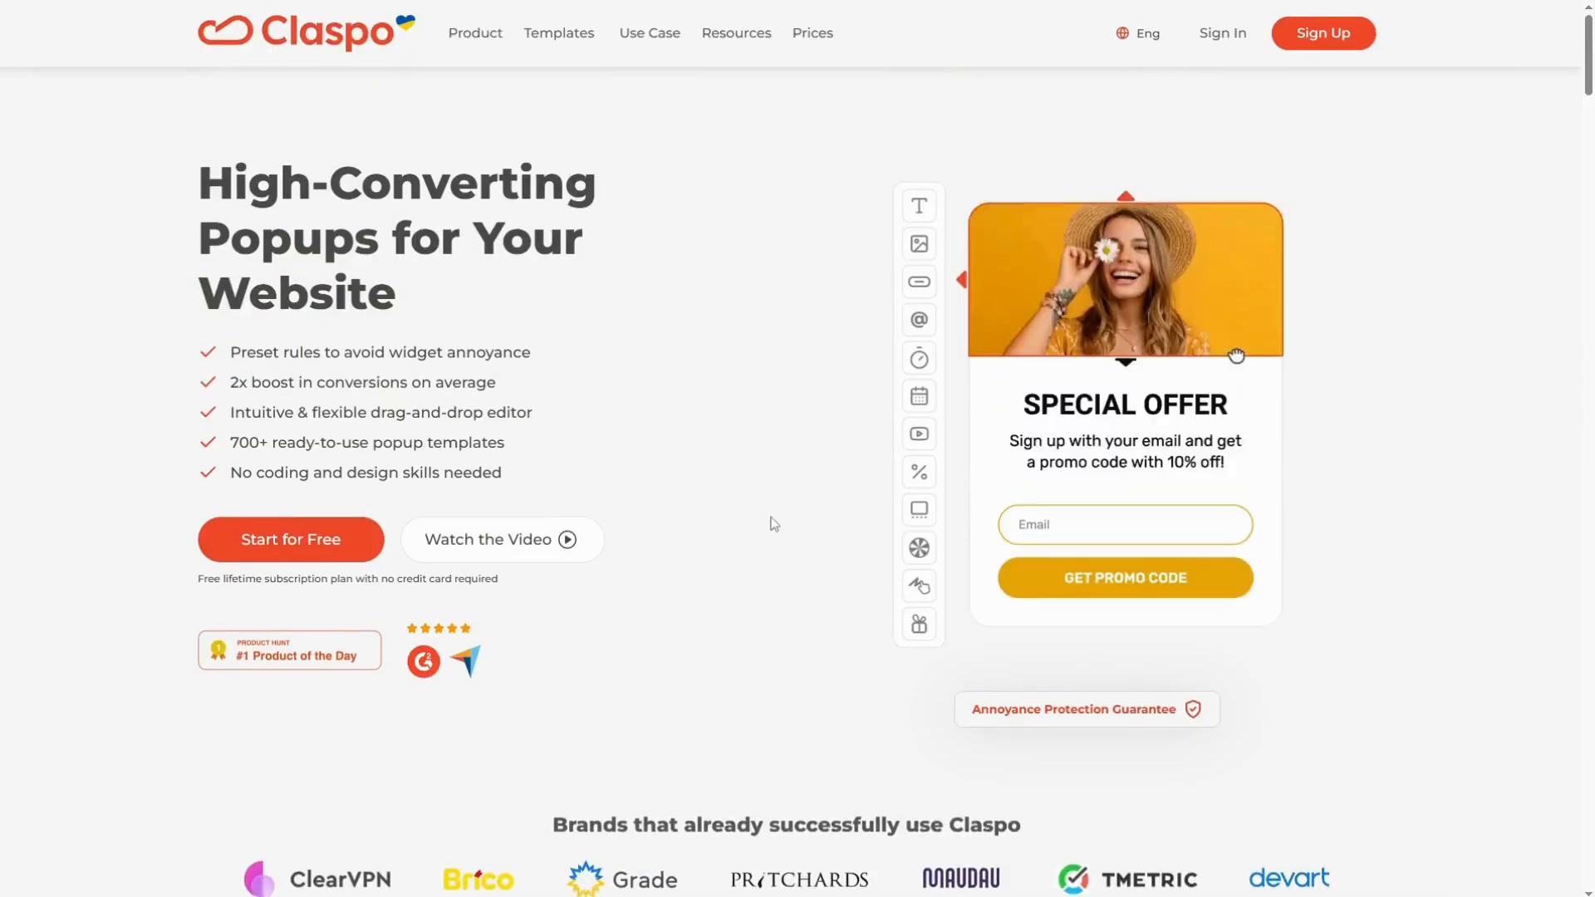
# Browse the popup template gallery filtered by the Timer feature.
pyautogui.click(589, 46)
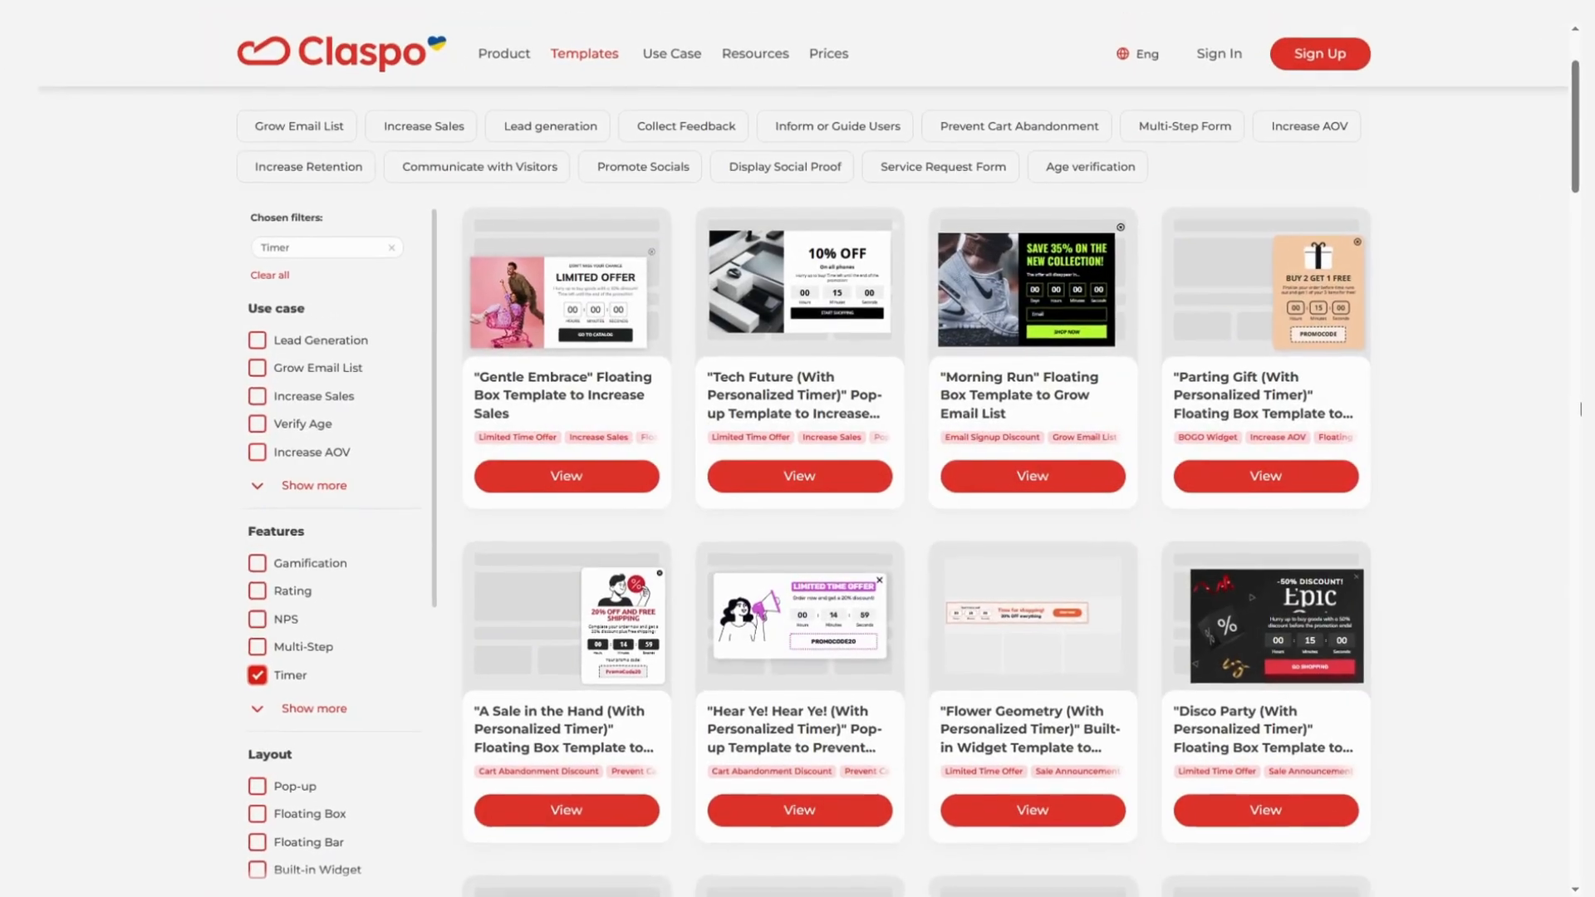
pyautogui.click(237, 682)
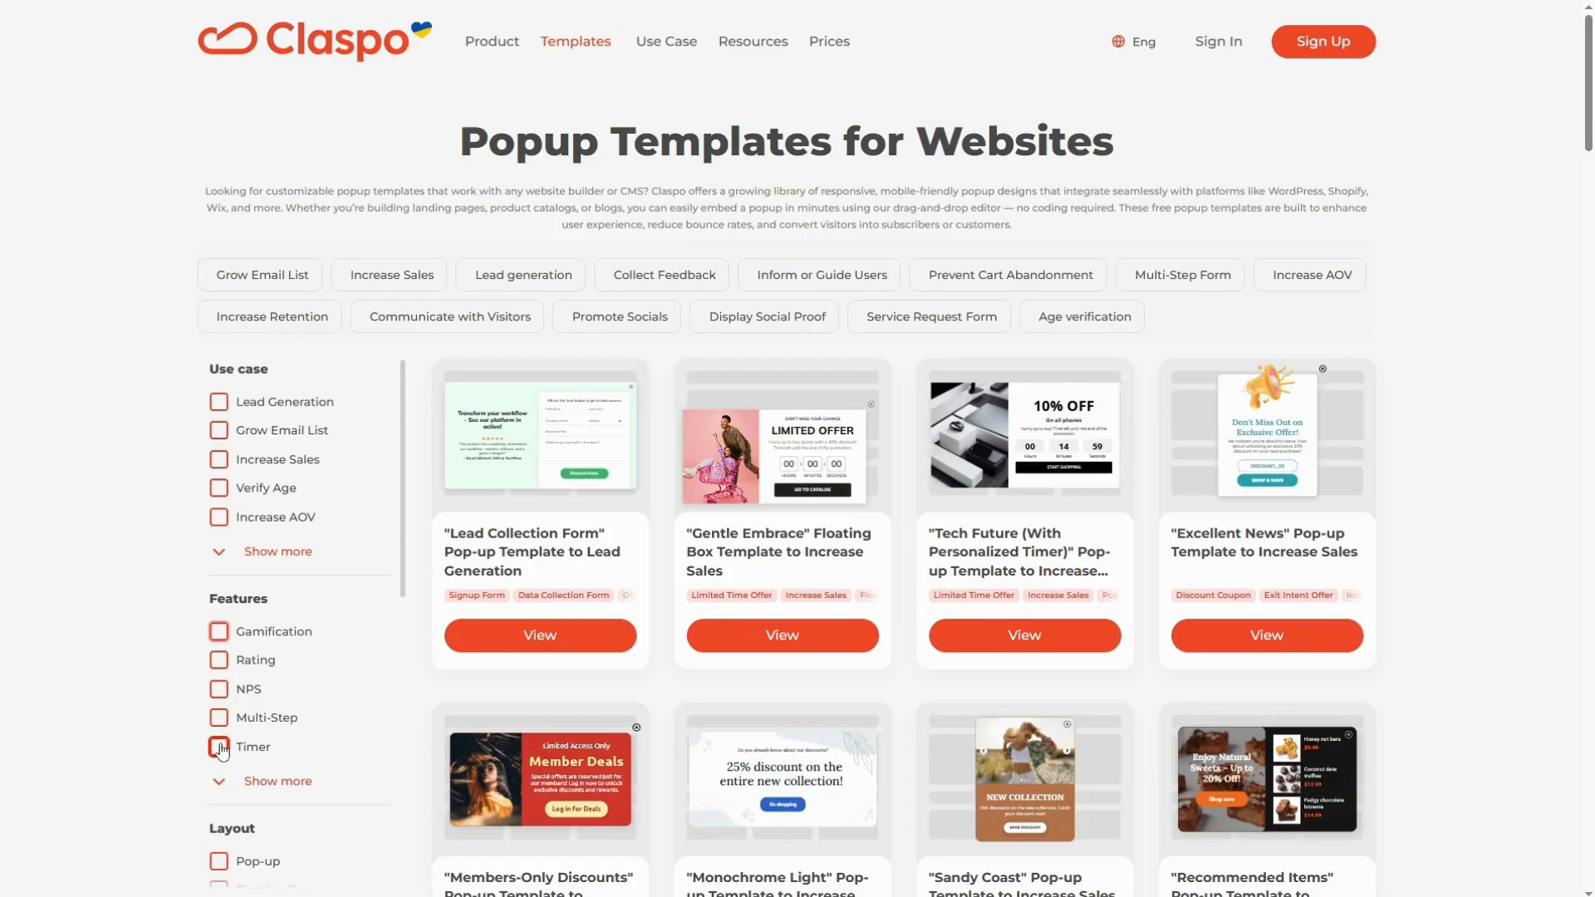
pyautogui.click(219, 747)
pyautogui.scroll(-2, 1592, 398)
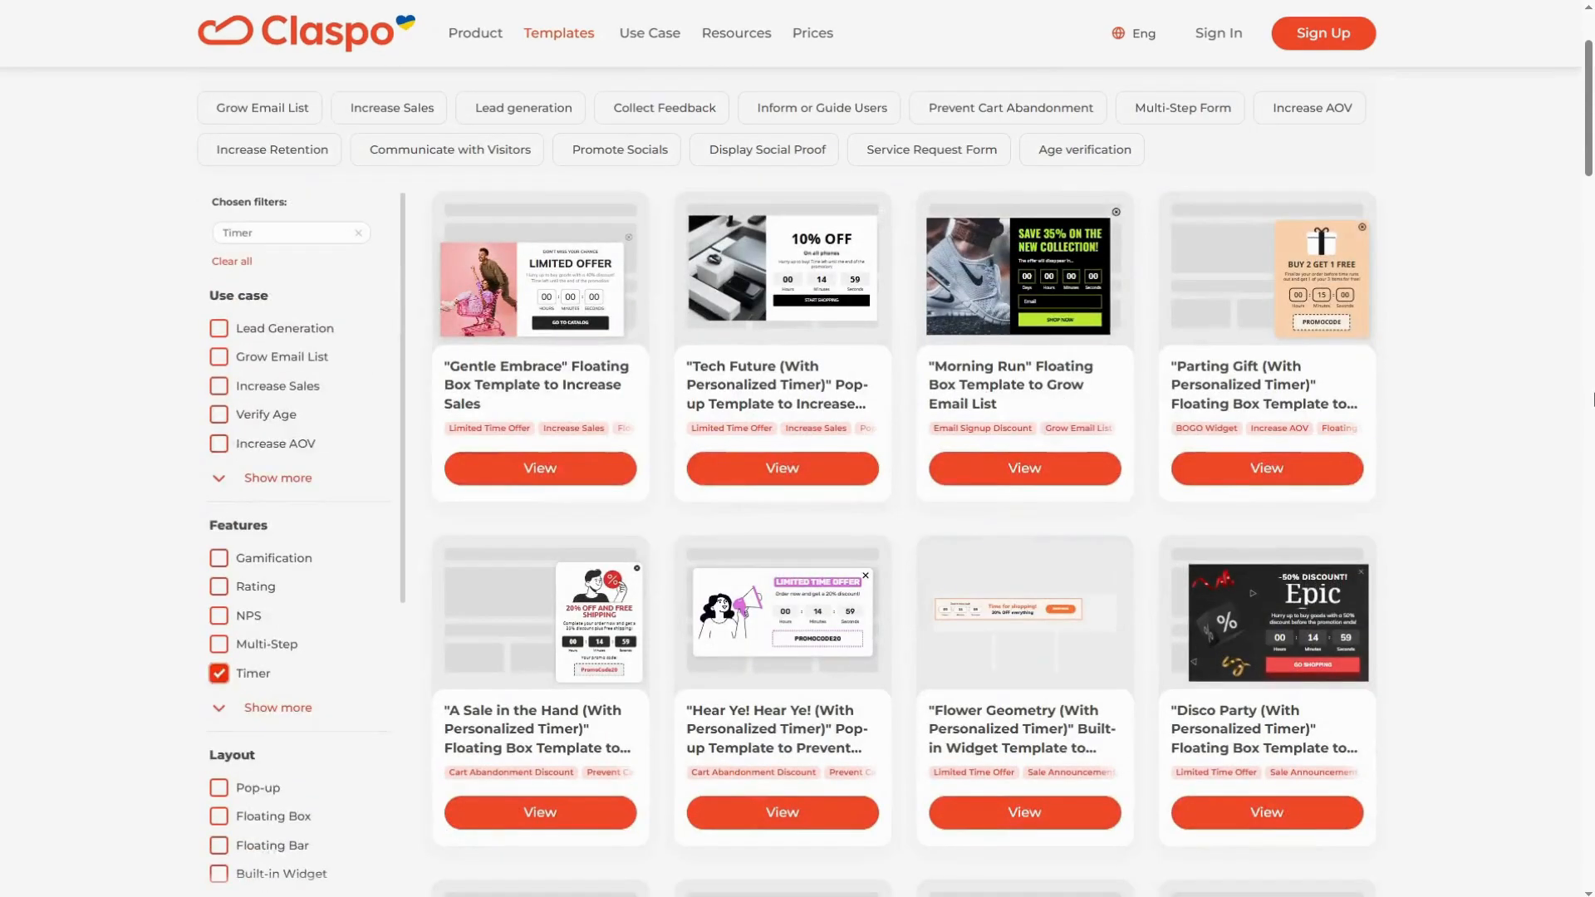
pyautogui.scroll(1, 1592, 399)
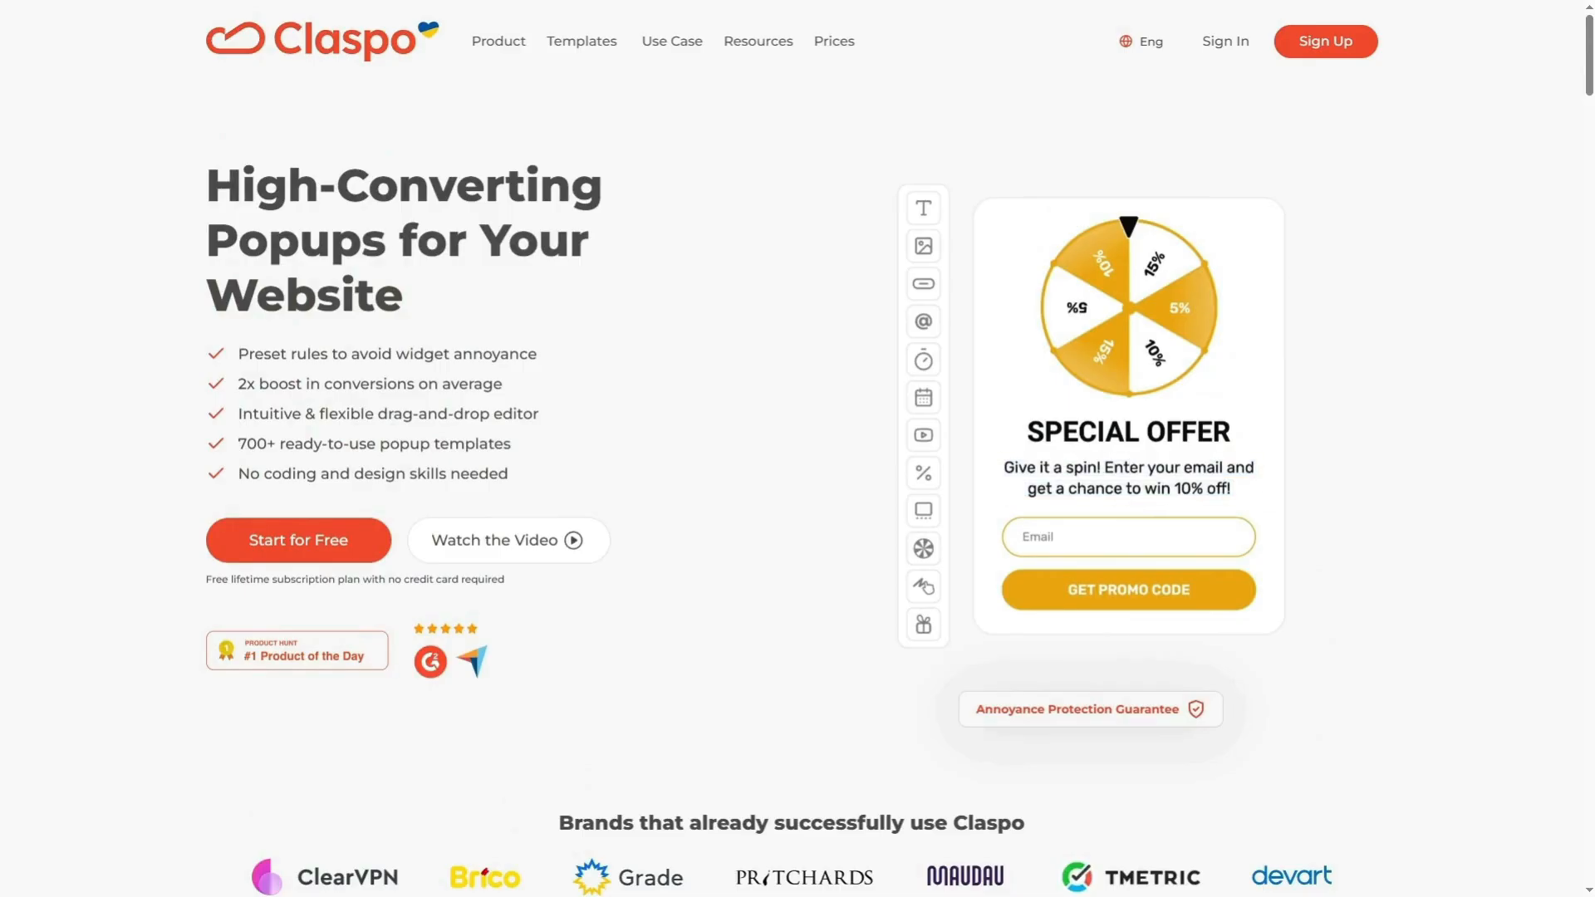
# Start signing up for a new account using the email option.
pyautogui.scroll(-10, 1312, 450)
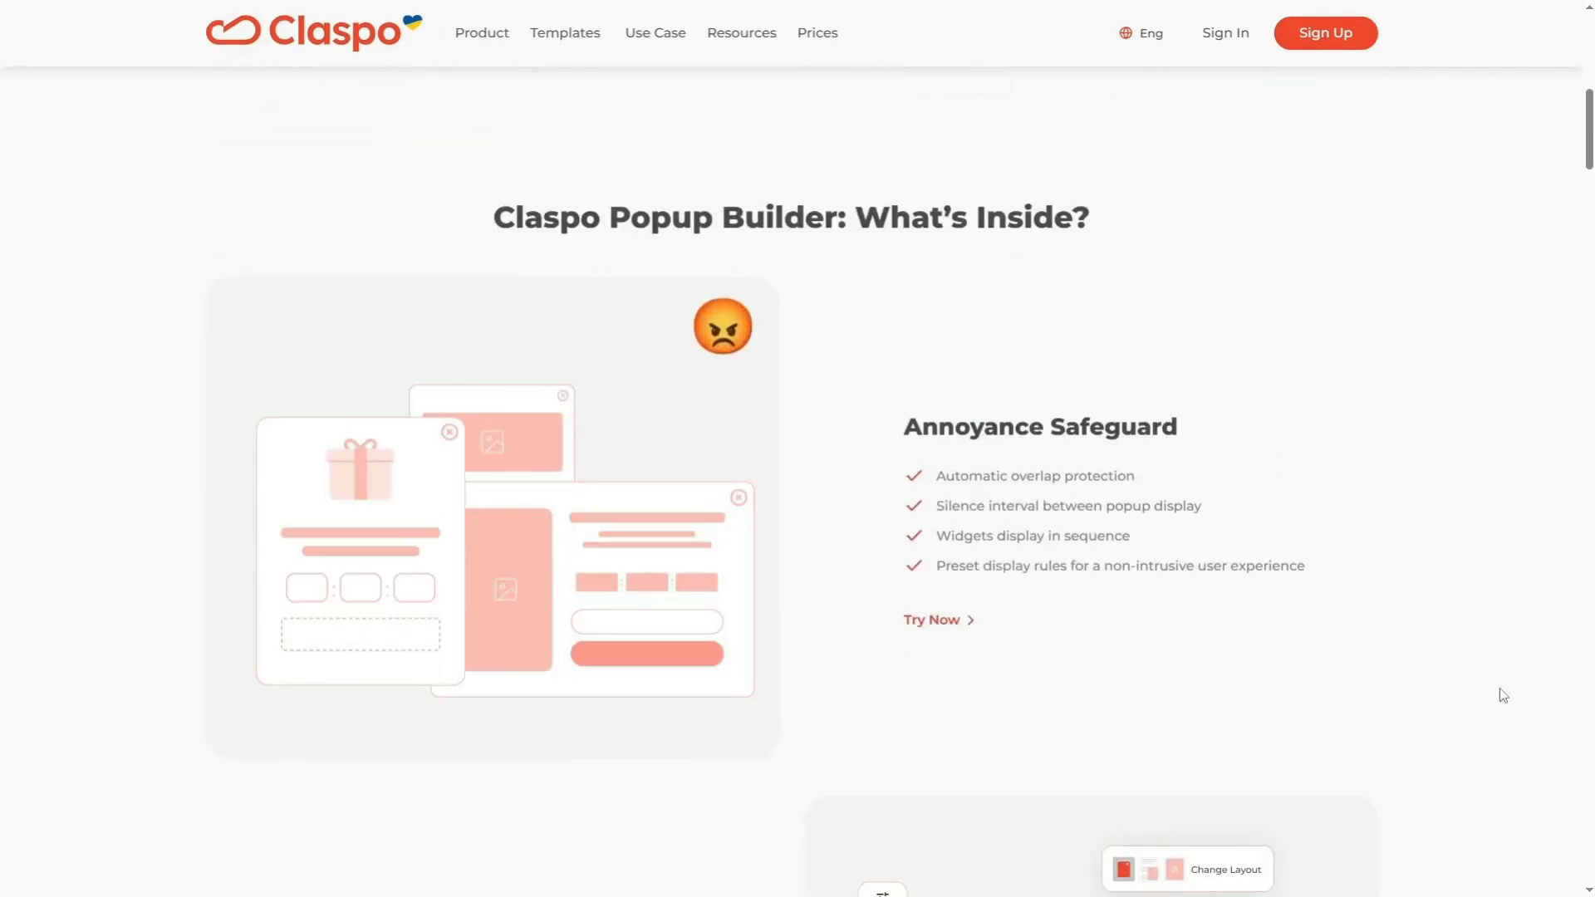
pyautogui.scroll(-5, 1499, 688)
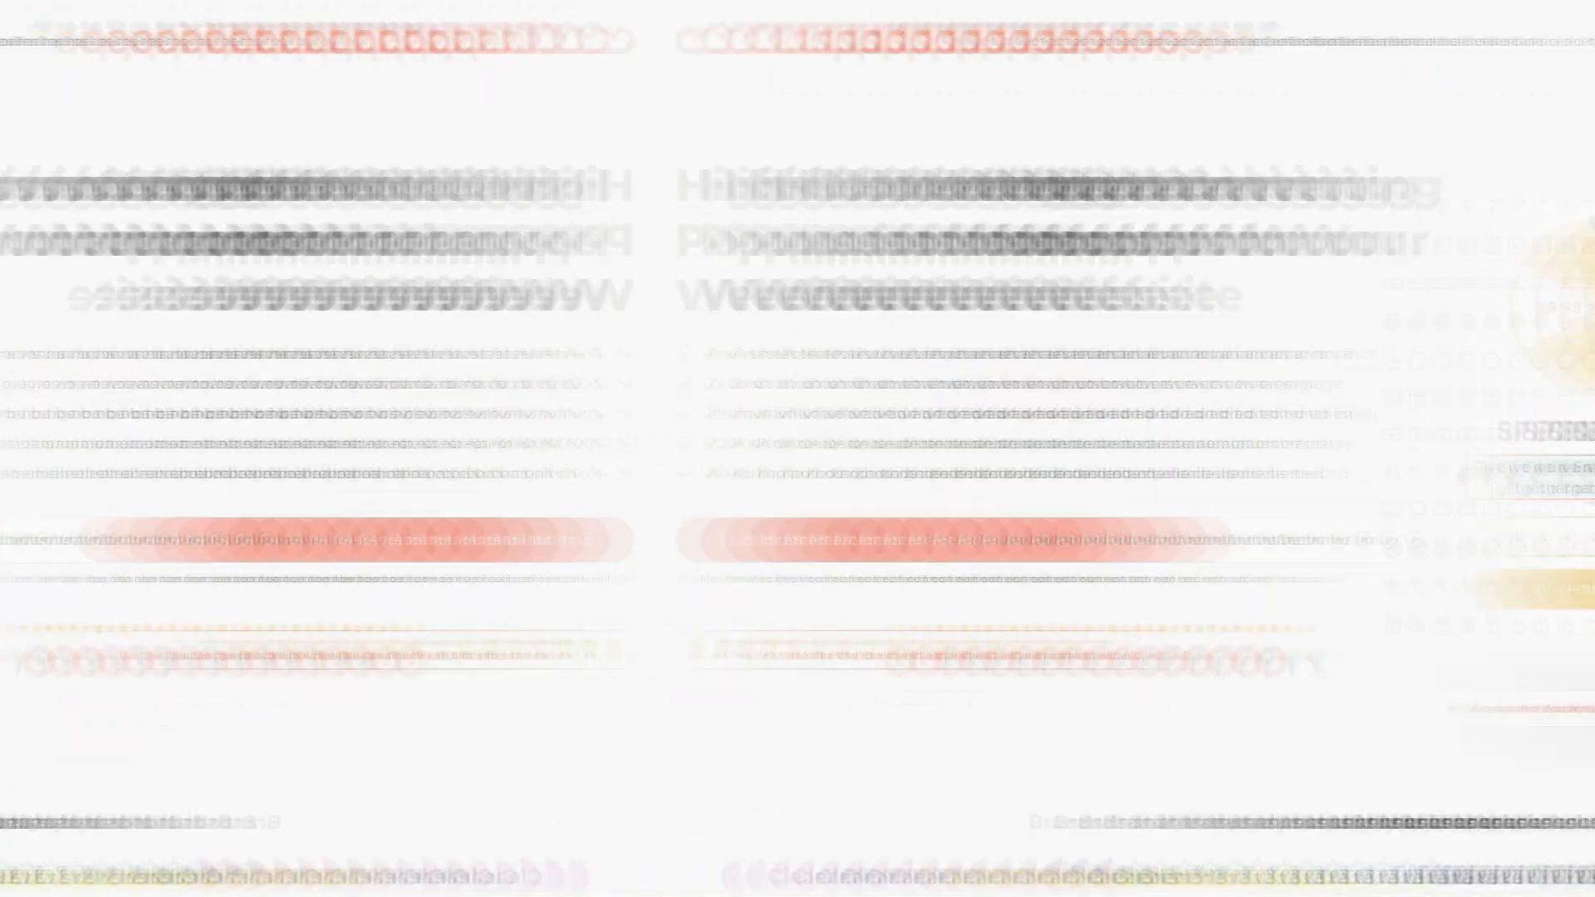
pyautogui.scroll(-10, 1345, 470)
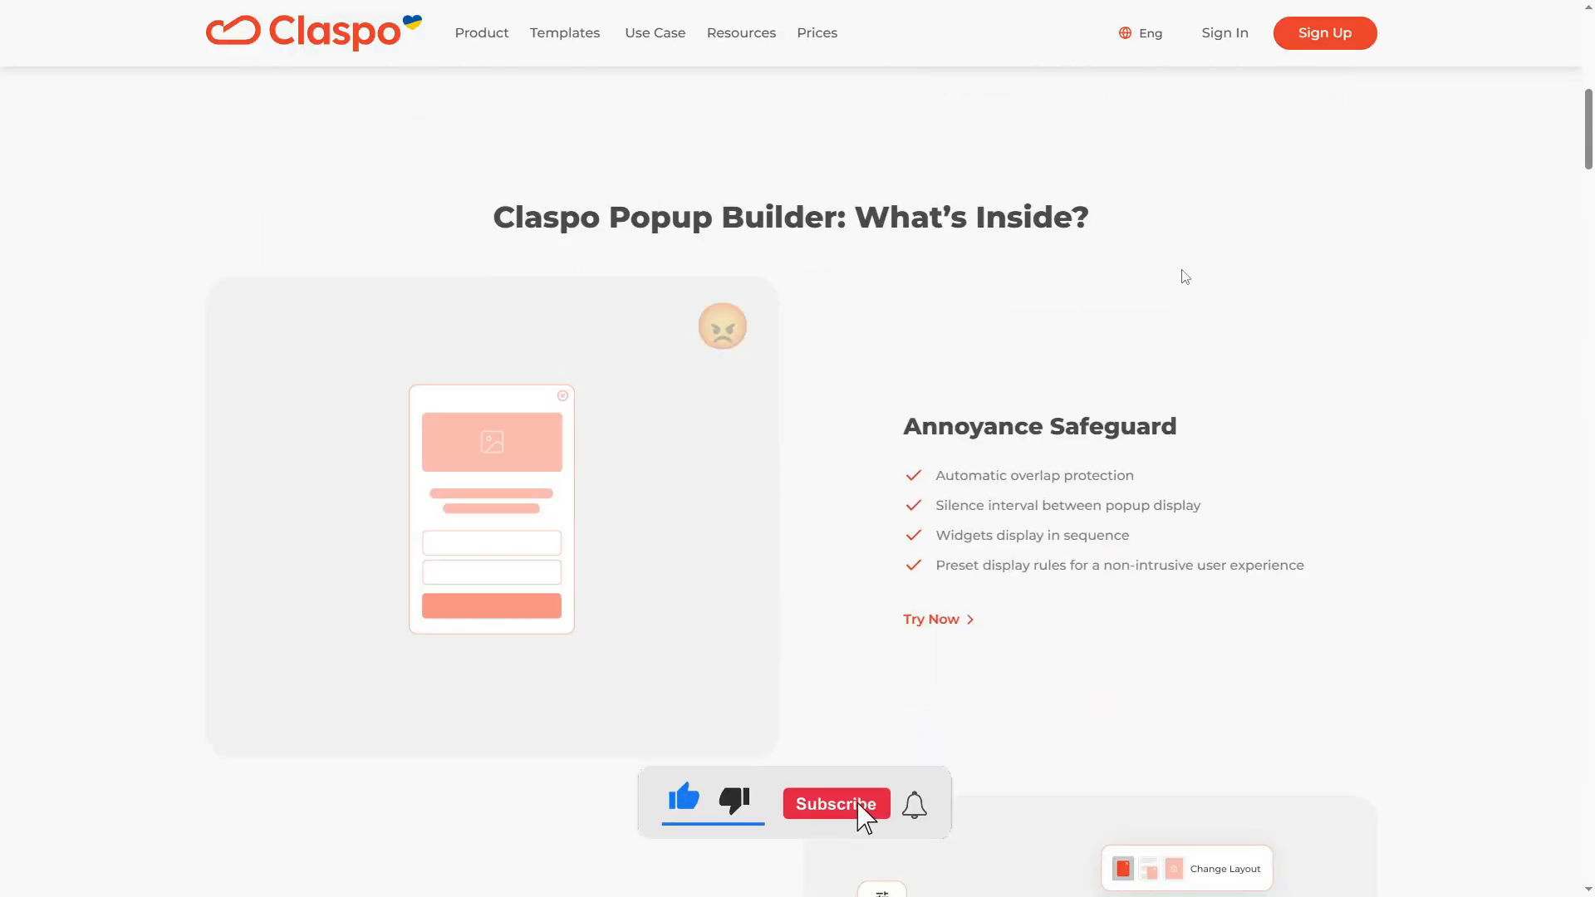
pyautogui.scroll(-5, 1501, 694)
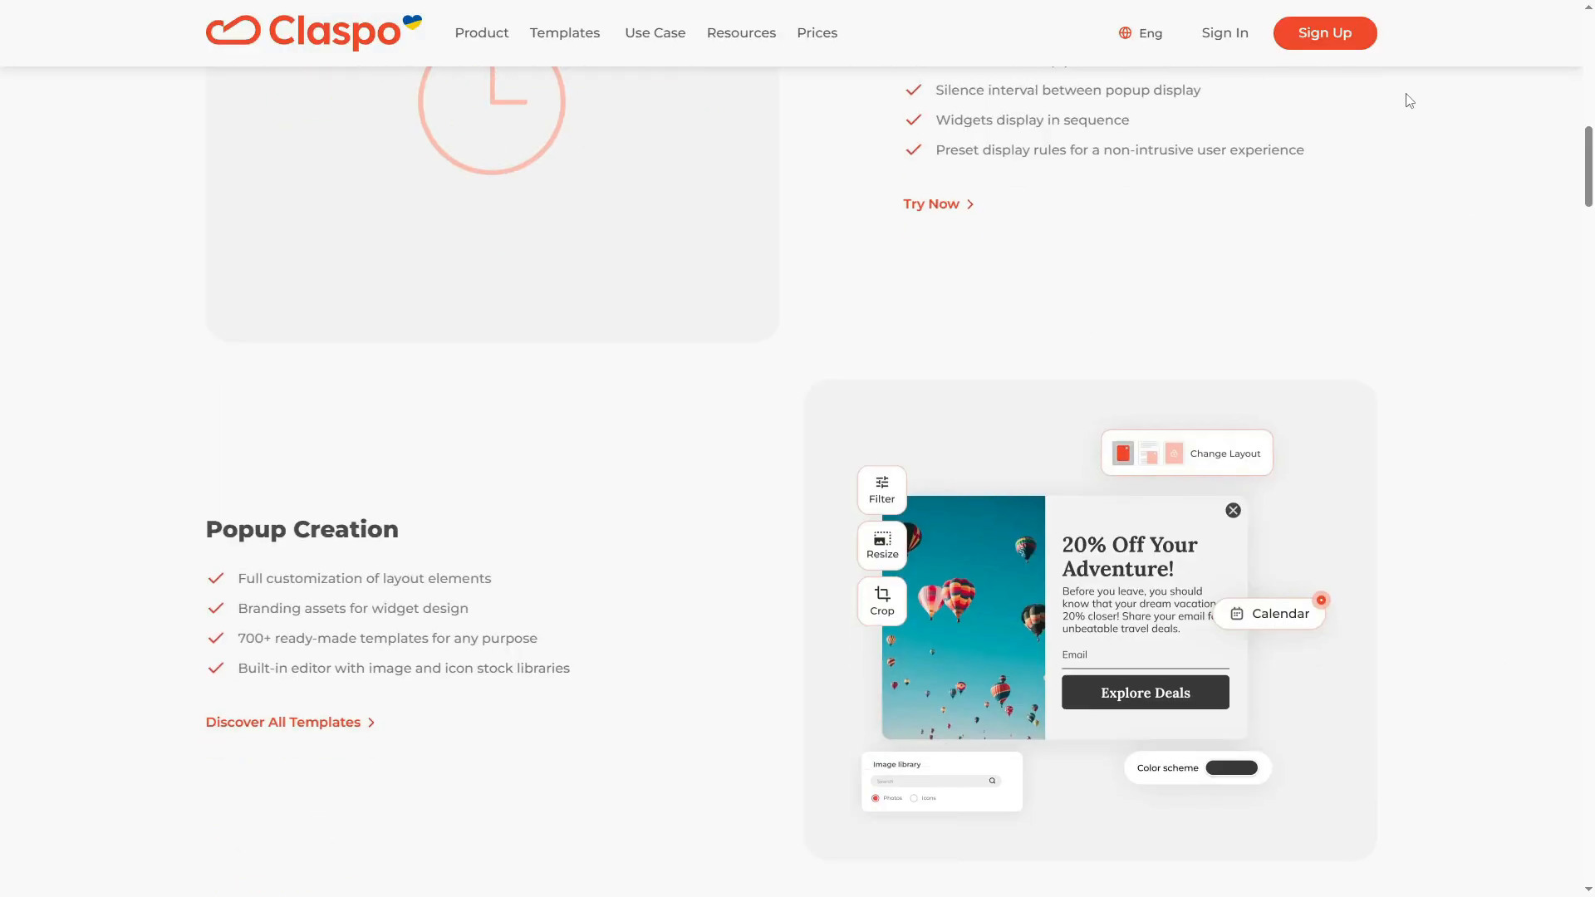
pyautogui.click(1327, 39)
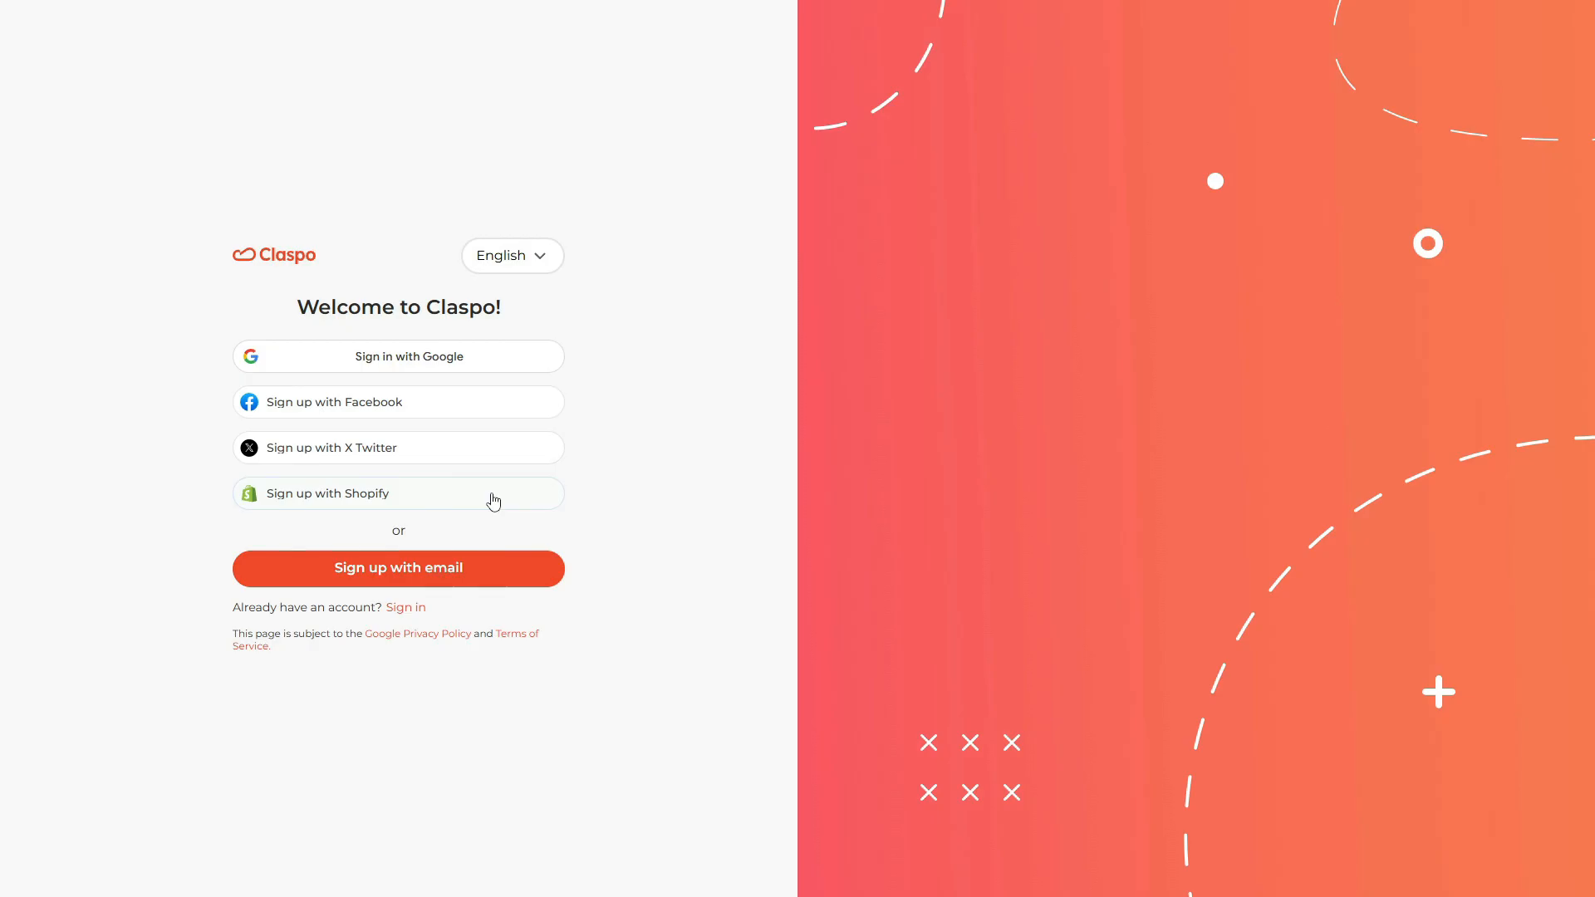
pyautogui.click(517, 578)
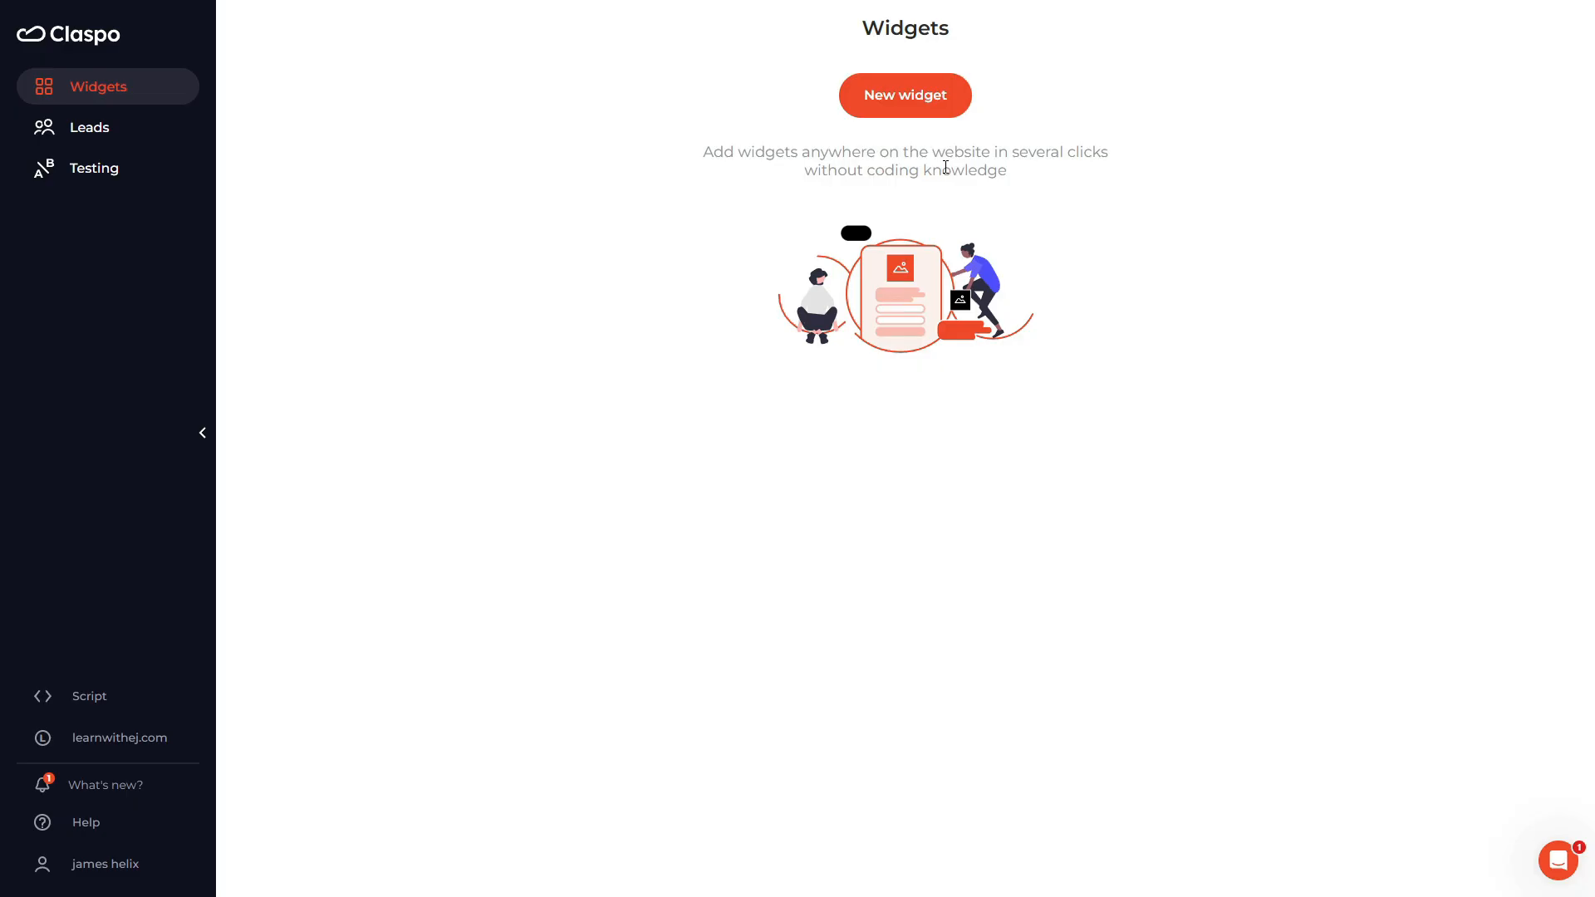
# Create a new widget from the template library and filter the templates by the Gamification feature.
pyautogui.click(925, 112)
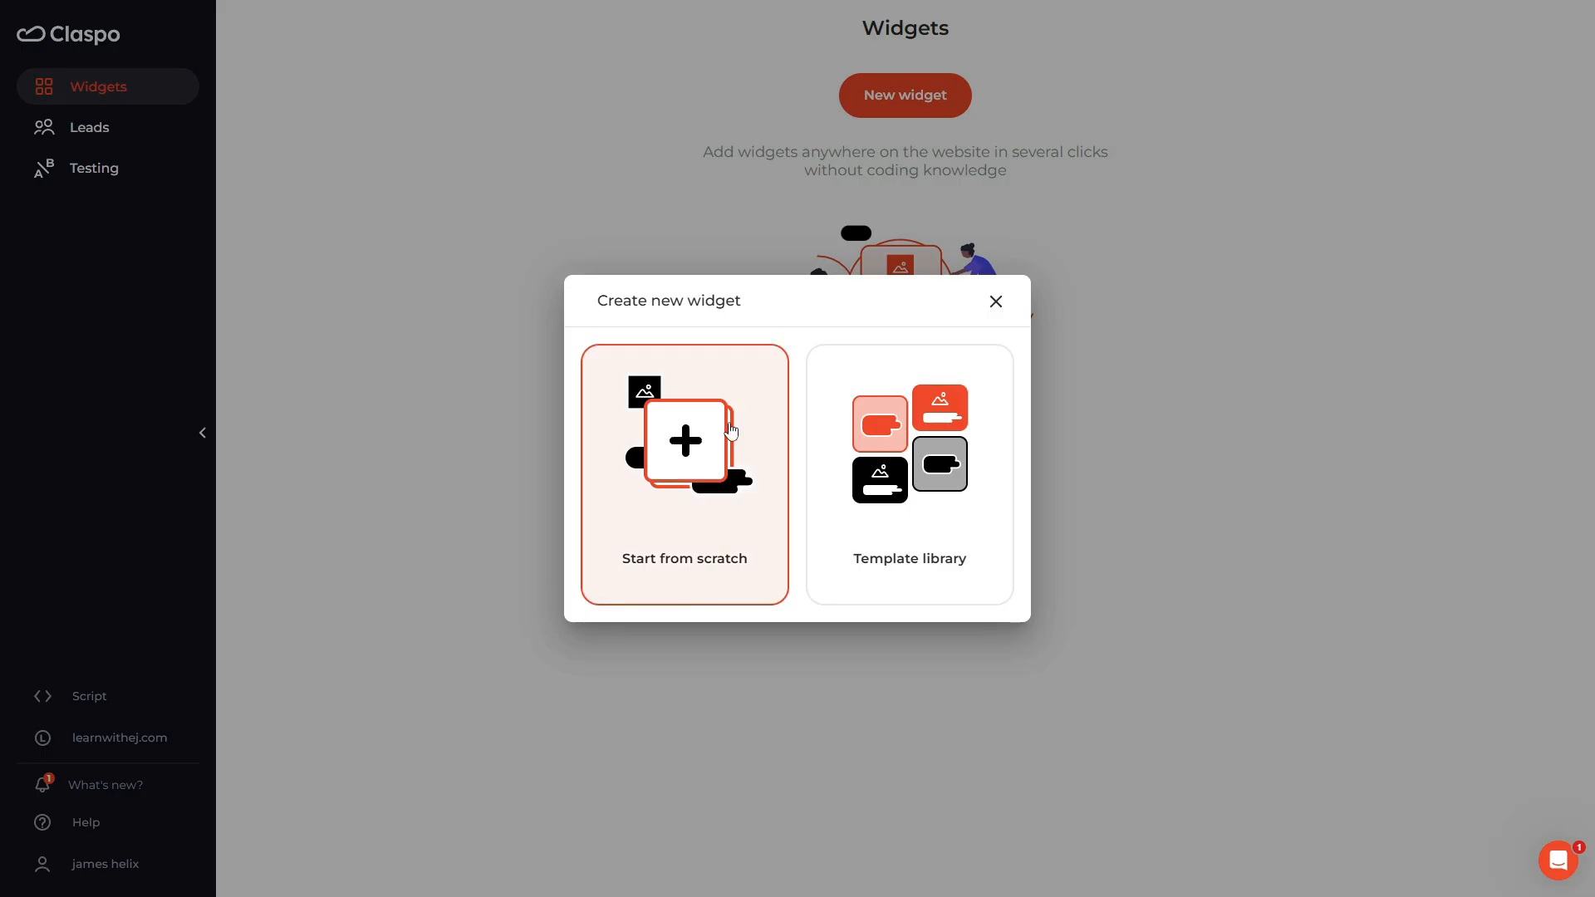
pyautogui.click(933, 510)
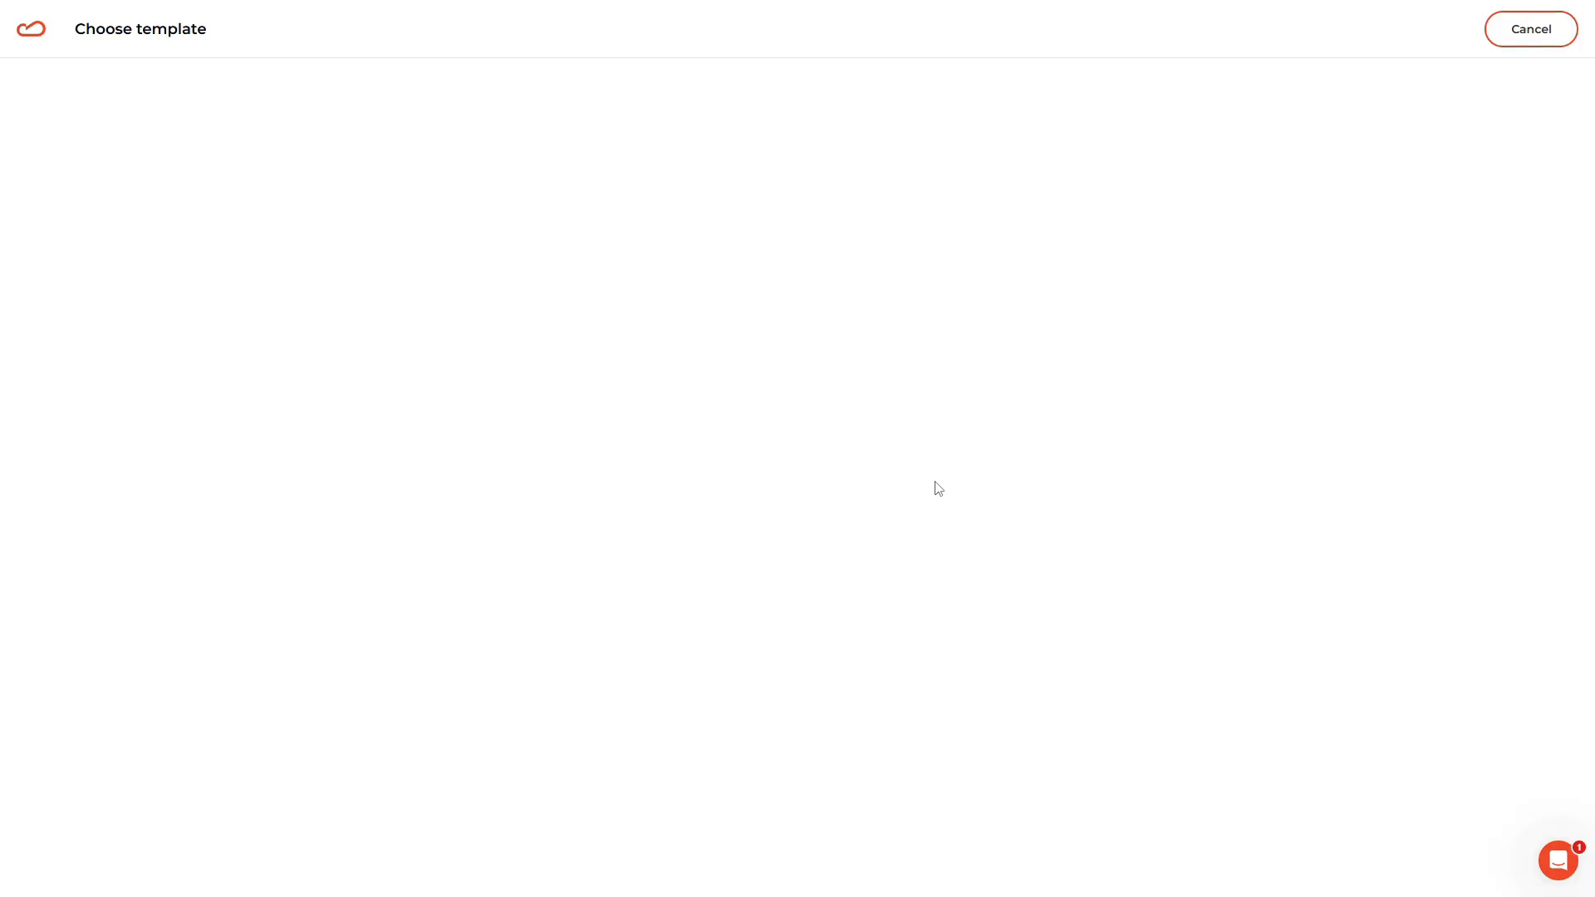
pyautogui.scroll(-10, 940, 490)
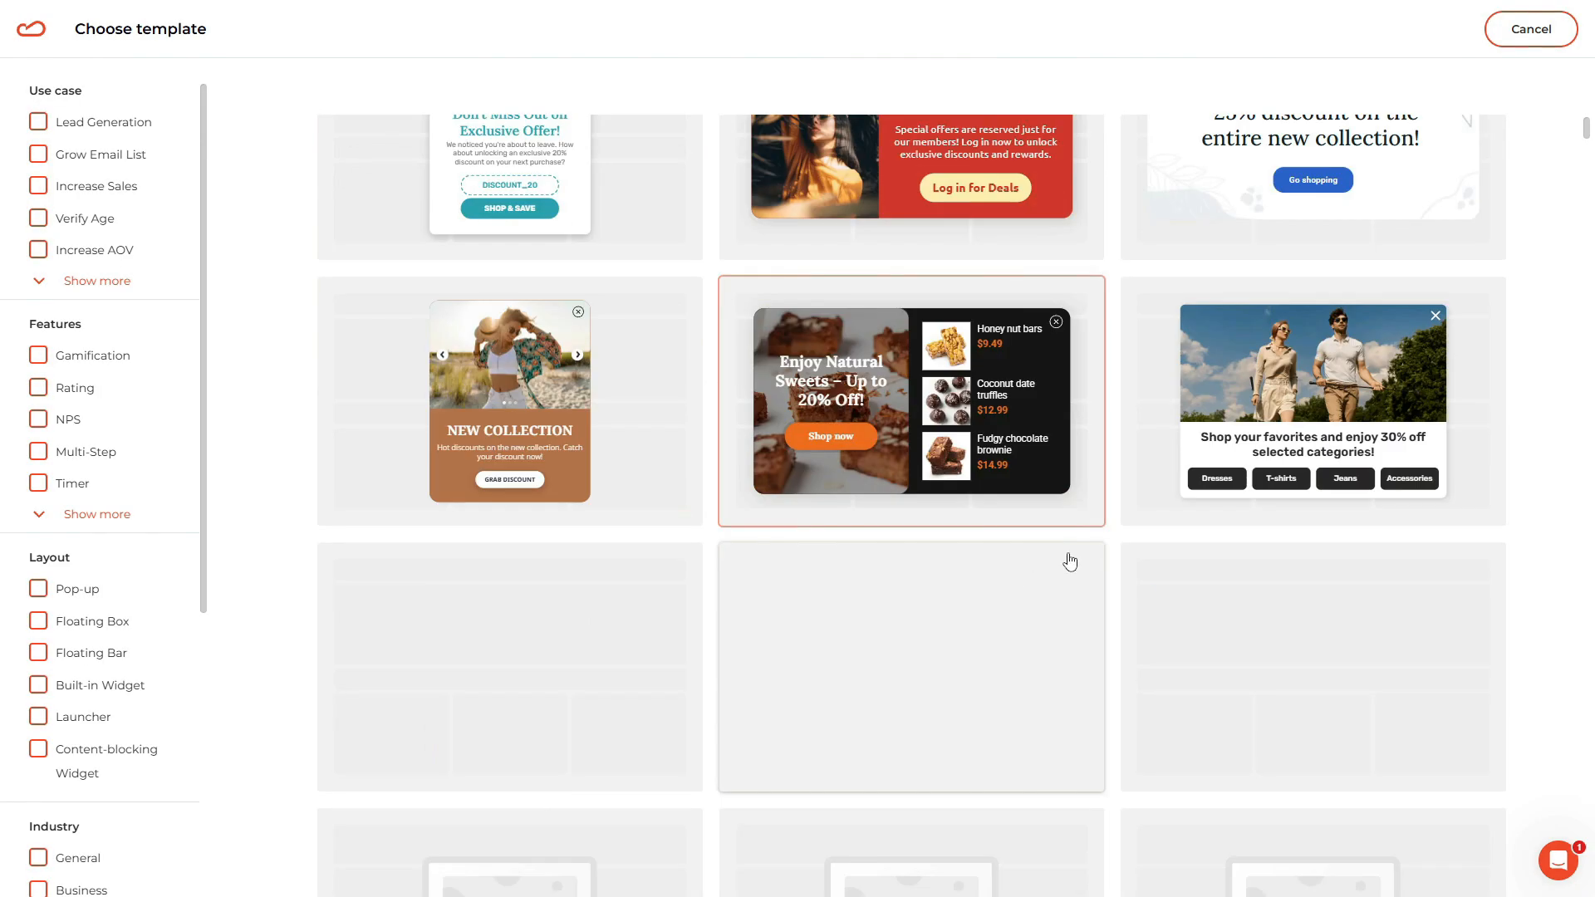
pyautogui.scroll(-4, 622, 627)
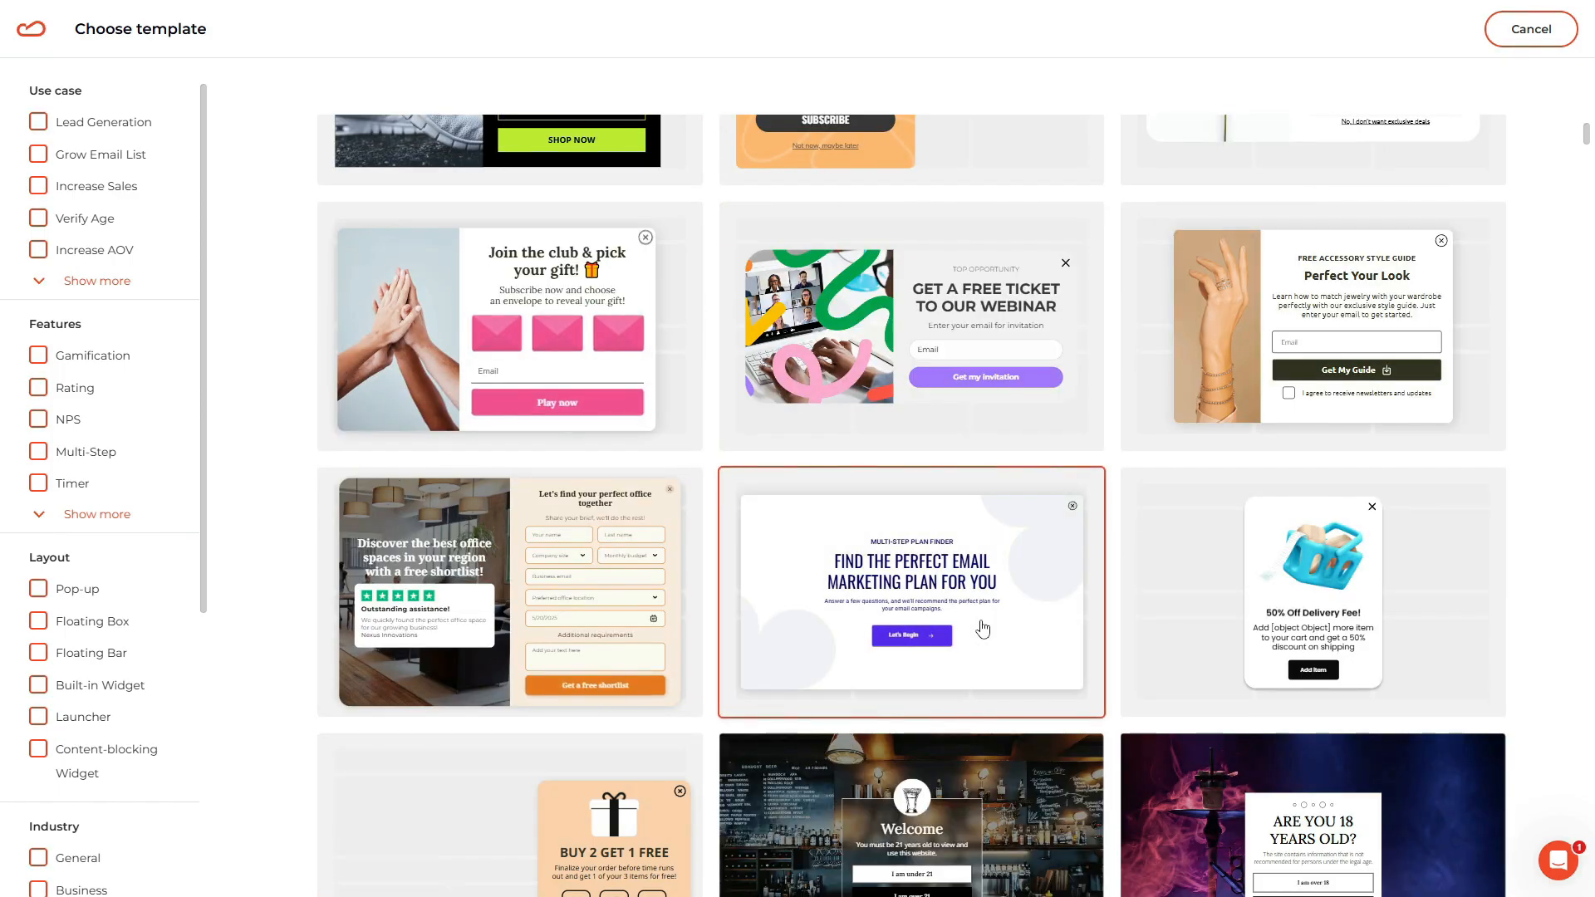
pyautogui.scroll(-5, 1093, 715)
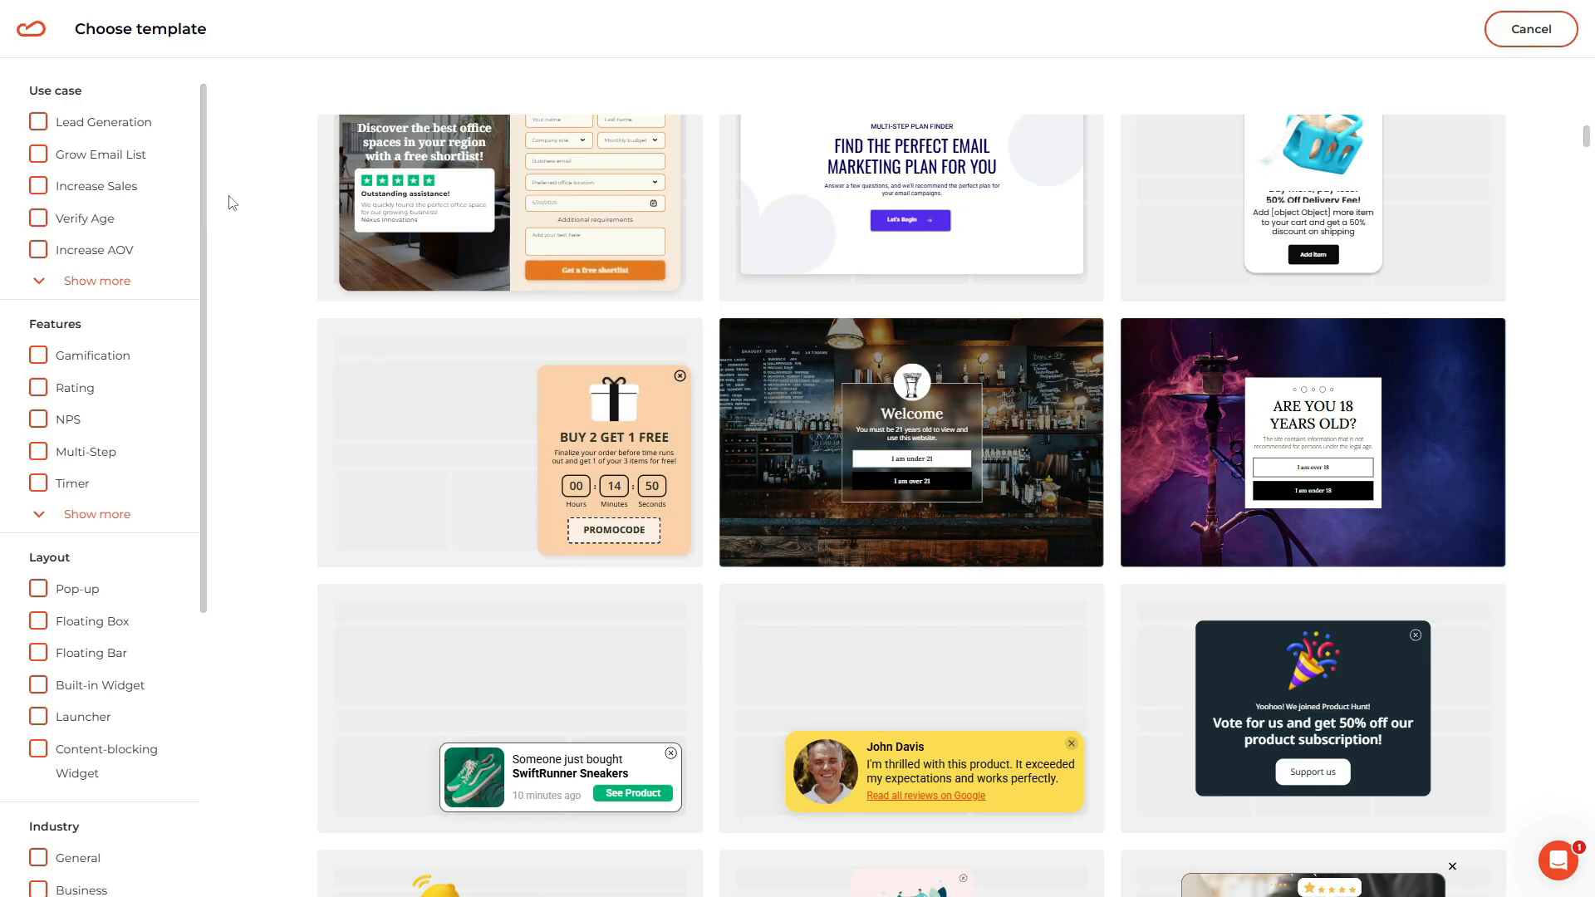
pyautogui.moveTo(83, 324); pyautogui.dragTo(54, 320)
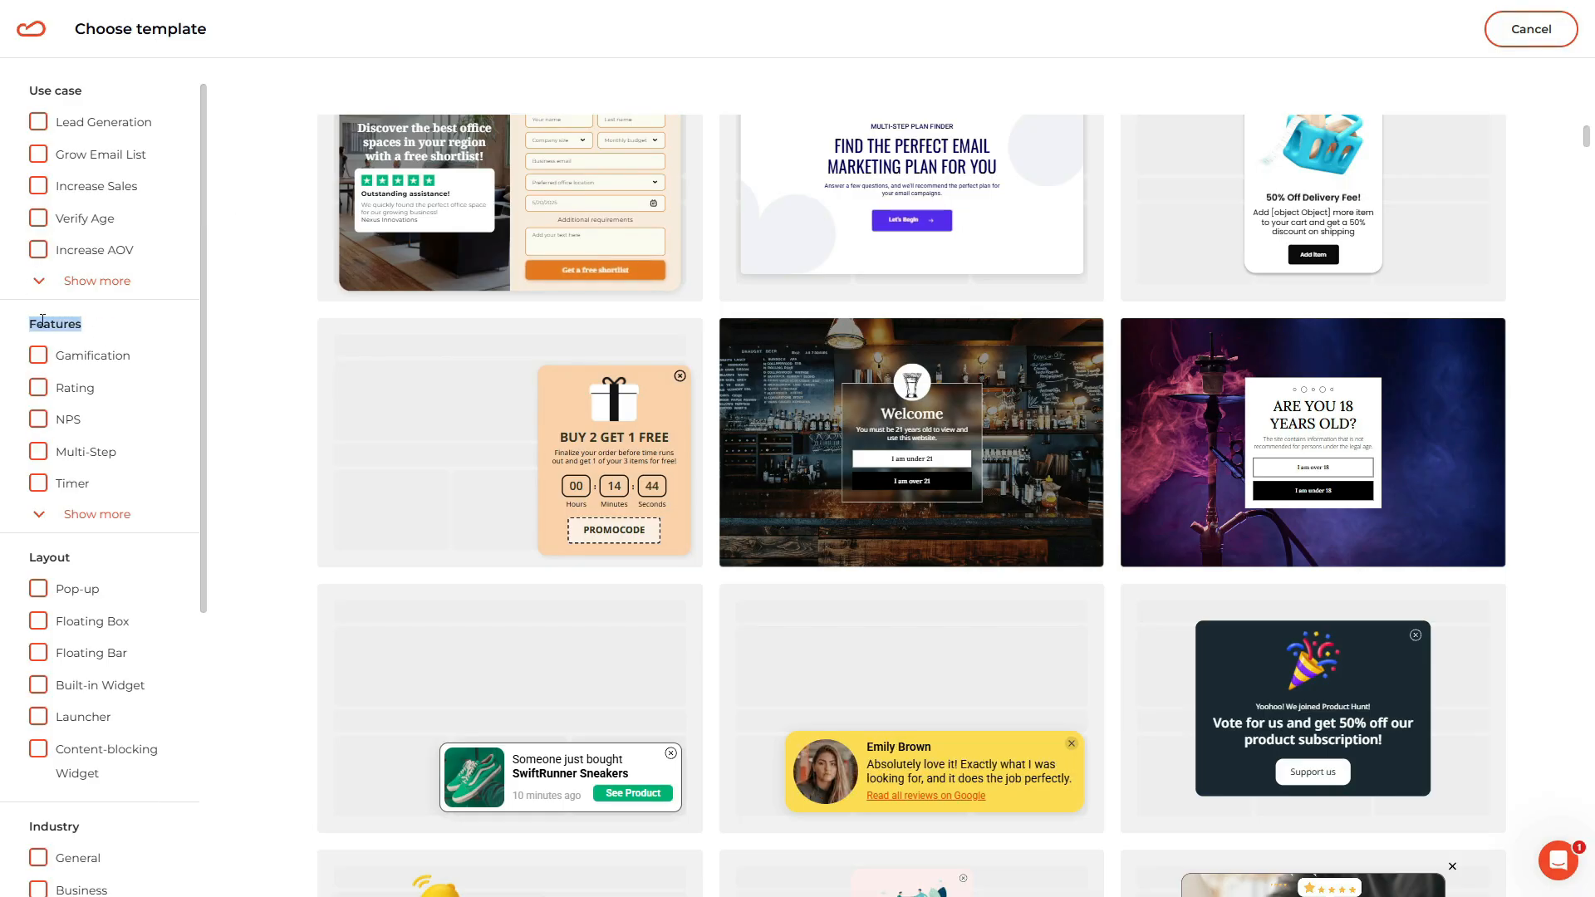
pyautogui.click(37, 356)
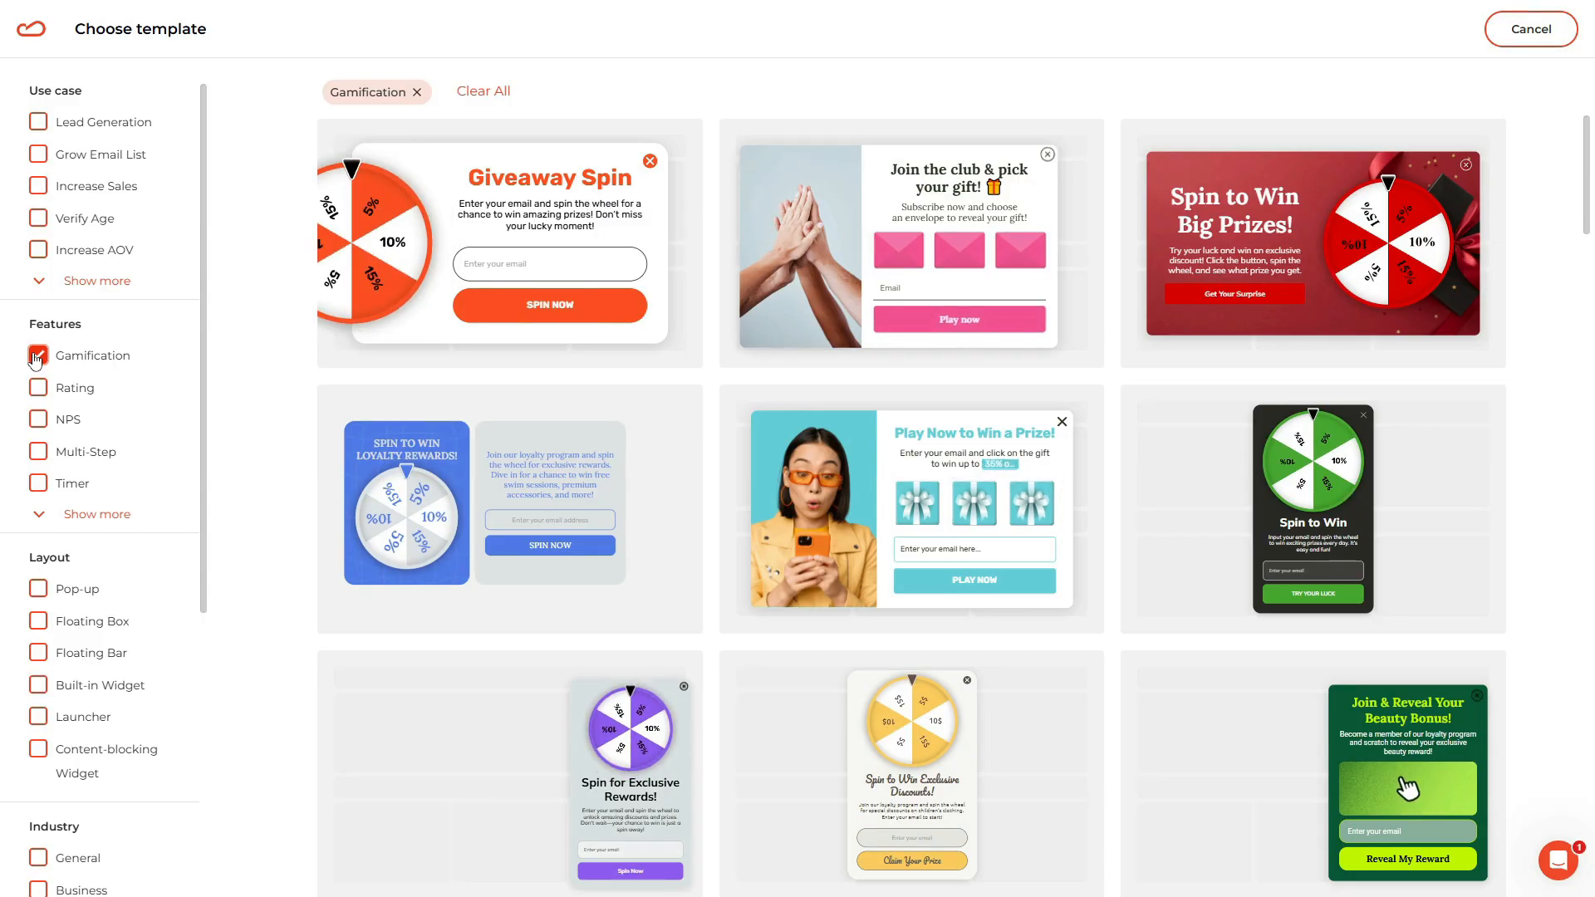
# Open the details of the "Spin & Brew Your Exclusive Discount!" wheel template.
pyautogui.scroll(-5, 1326, 418)
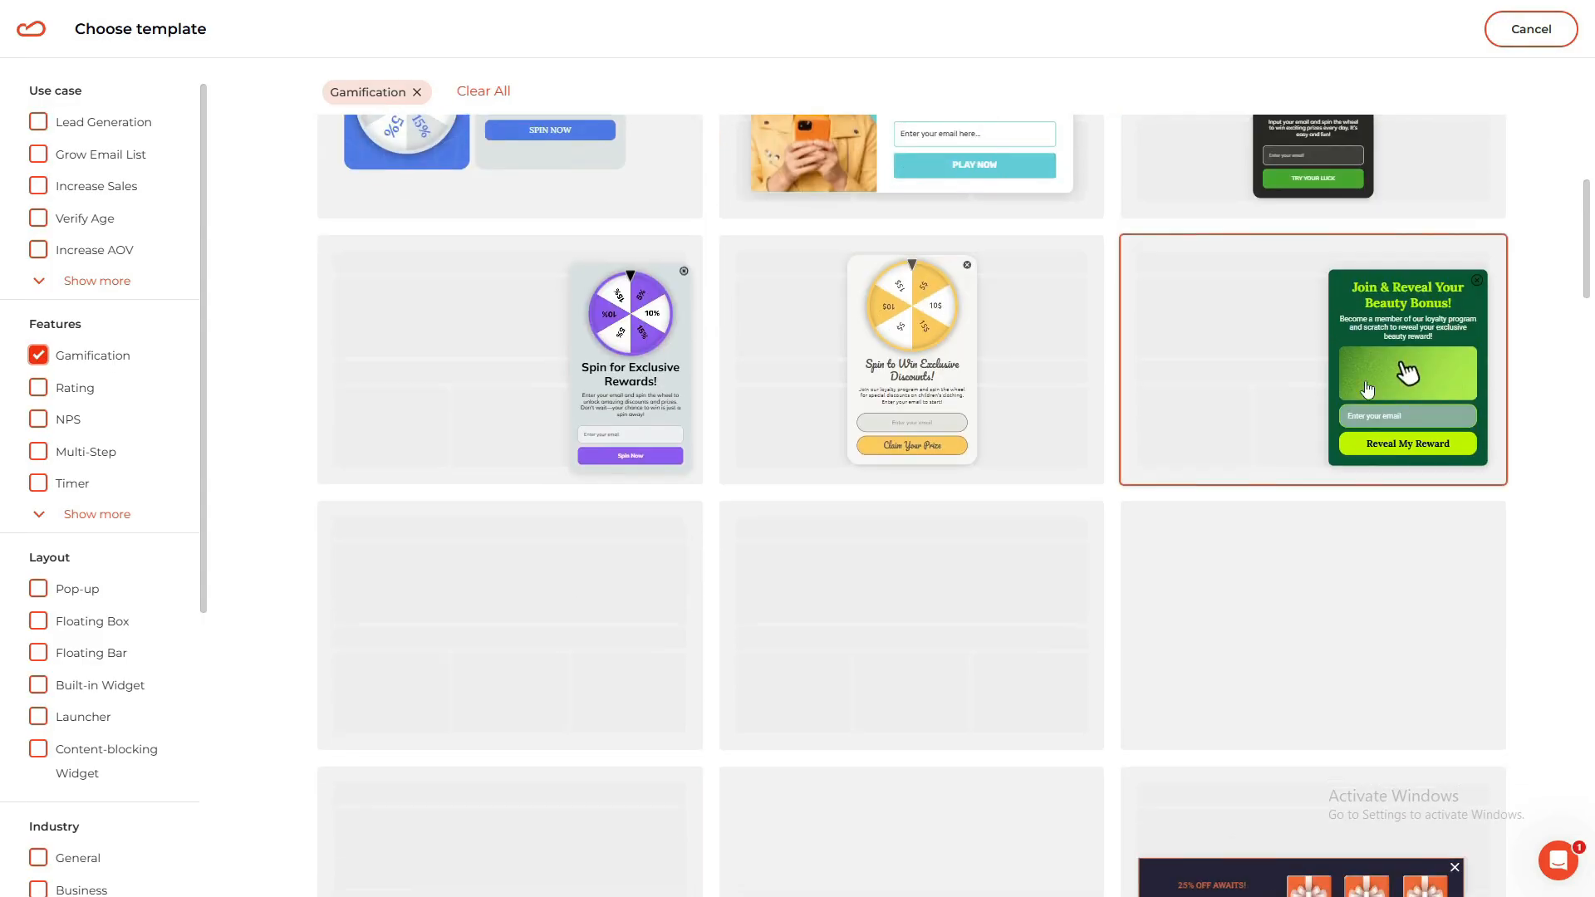
pyautogui.scroll(-7, 1326, 418)
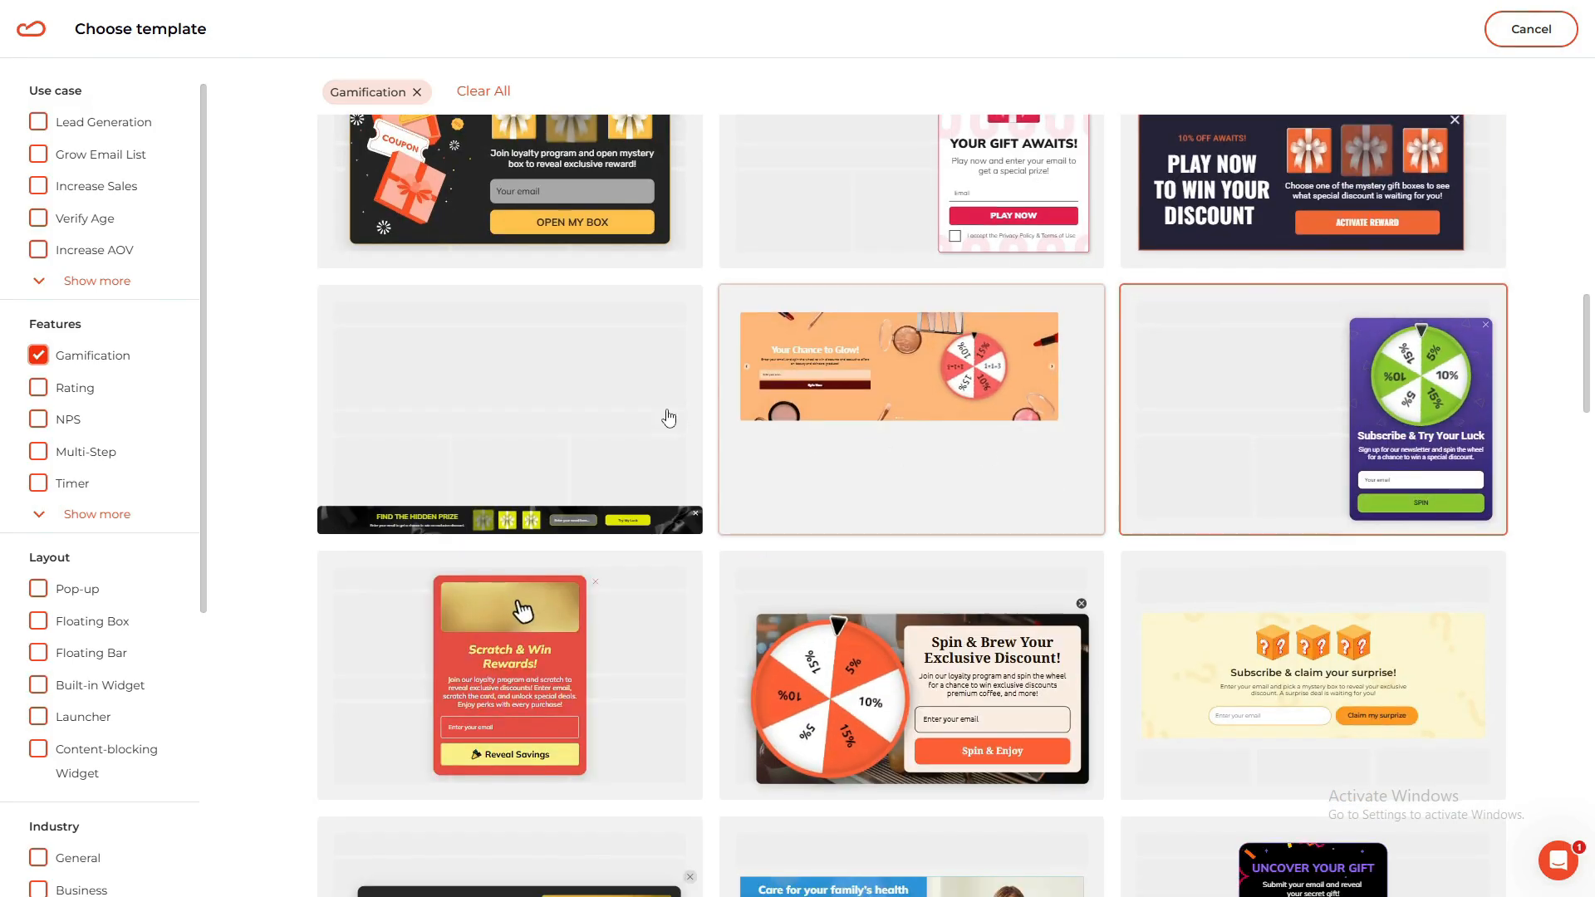
pyautogui.scroll(-4, 407, 588)
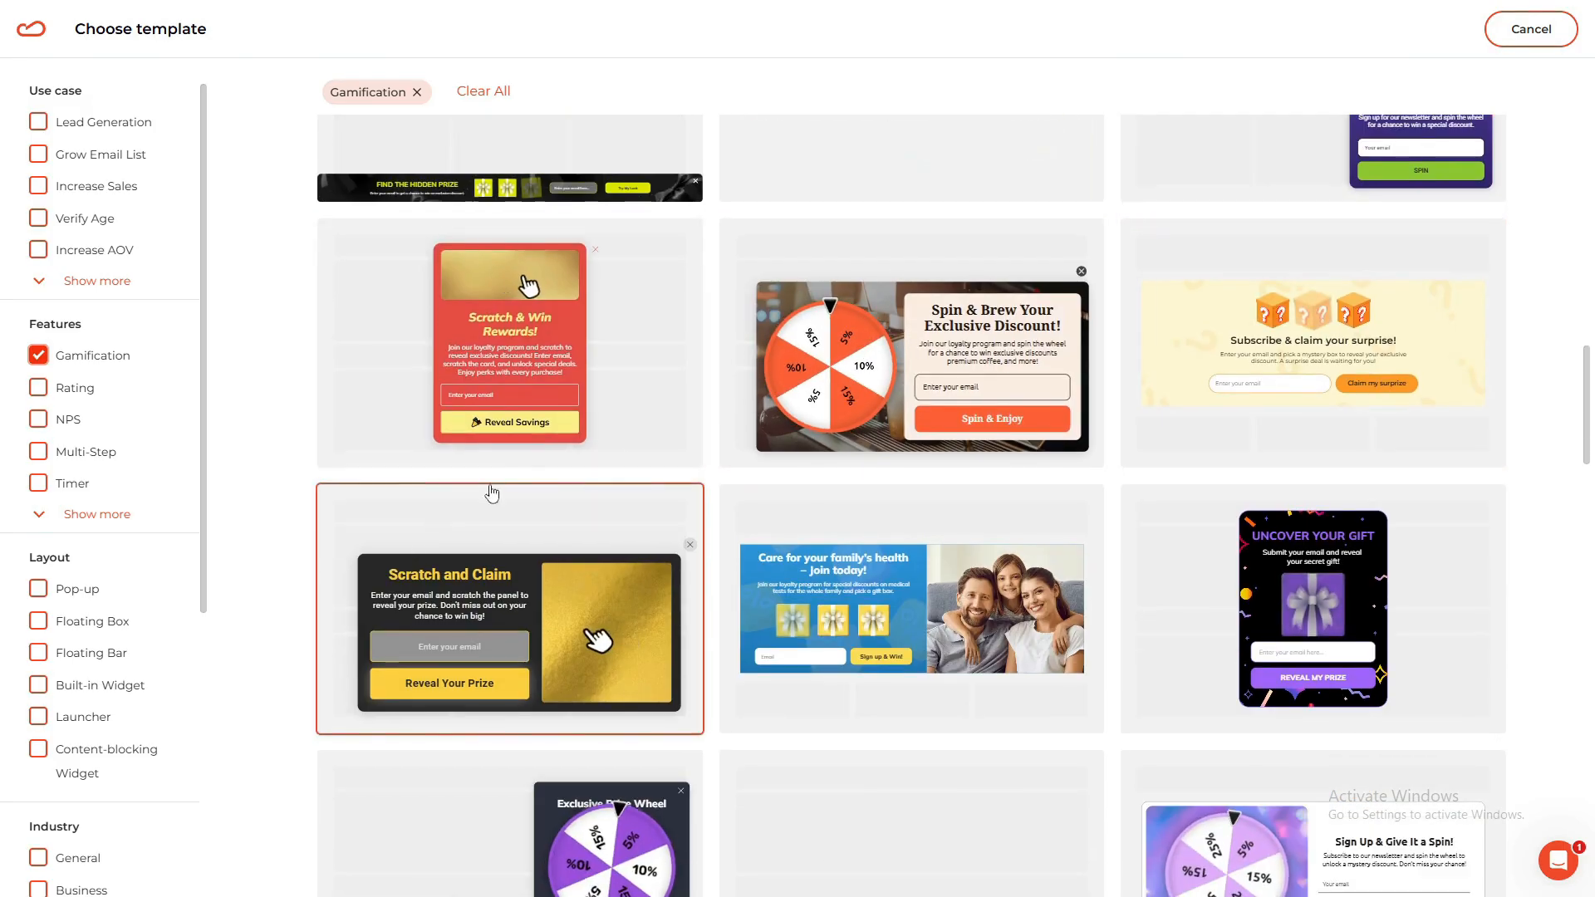
pyautogui.click(983, 403)
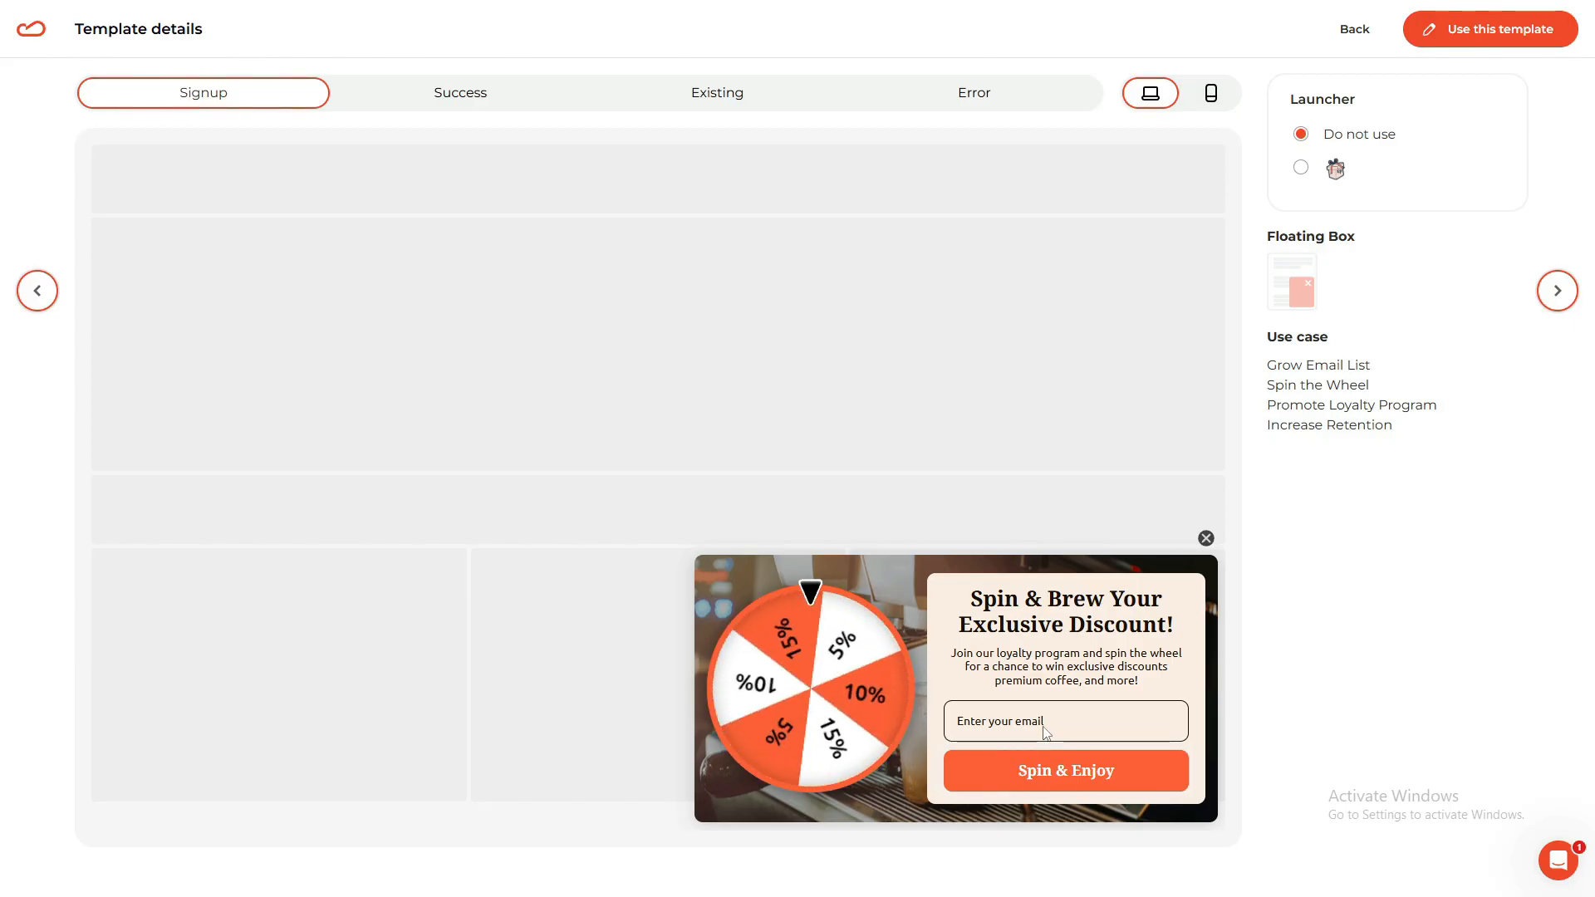
# Preview the template's Success, Existing and Error views.
pyautogui.click(441, 97)
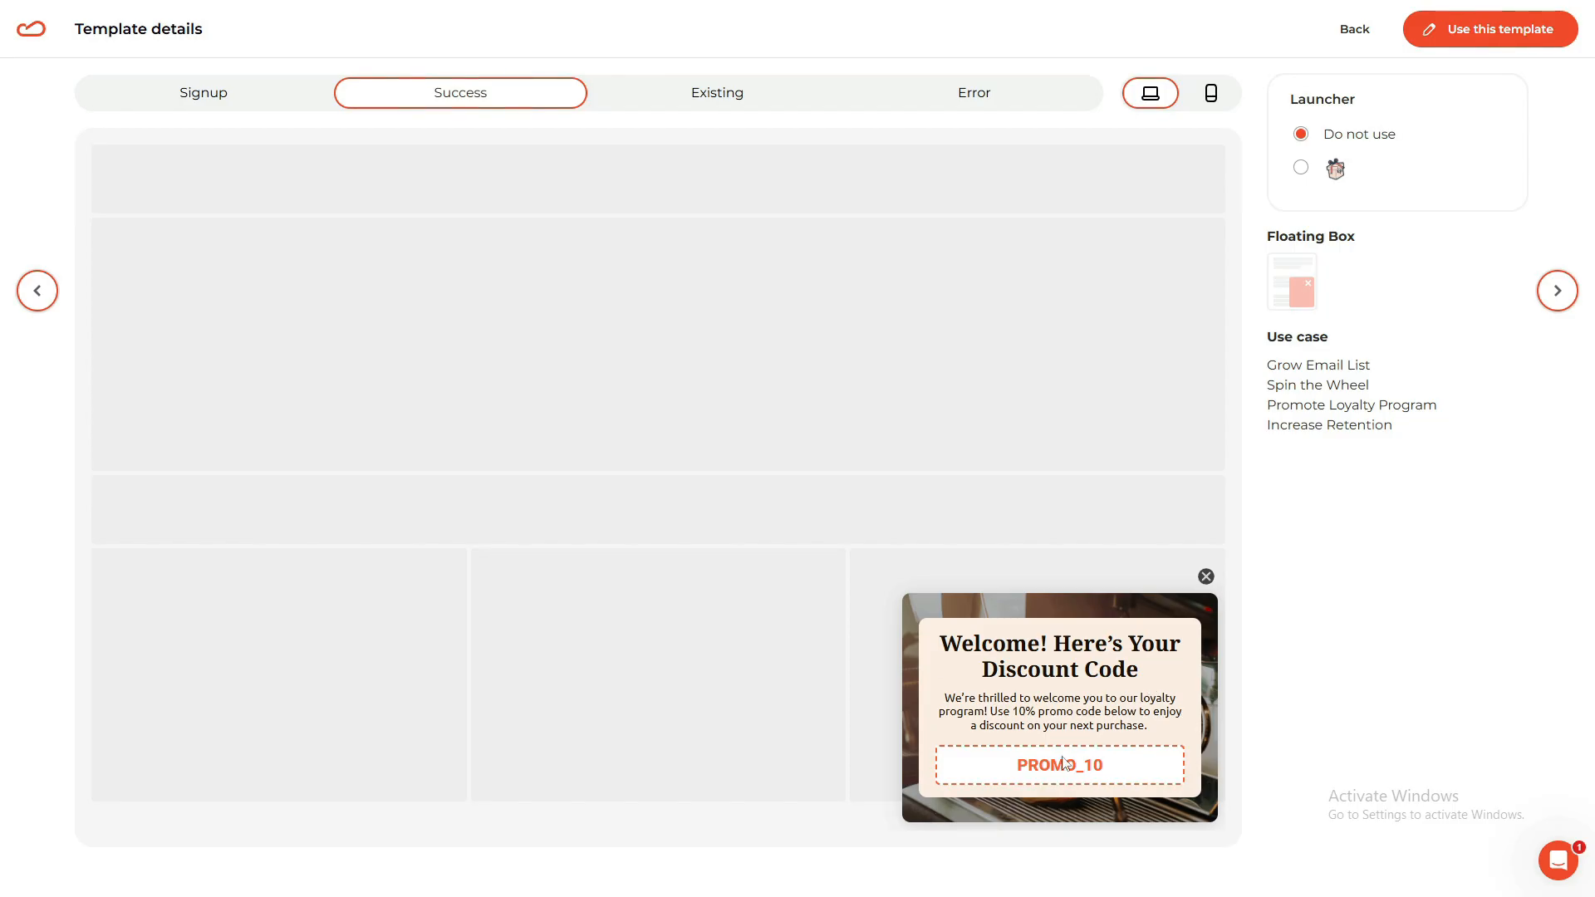
pyautogui.click(726, 95)
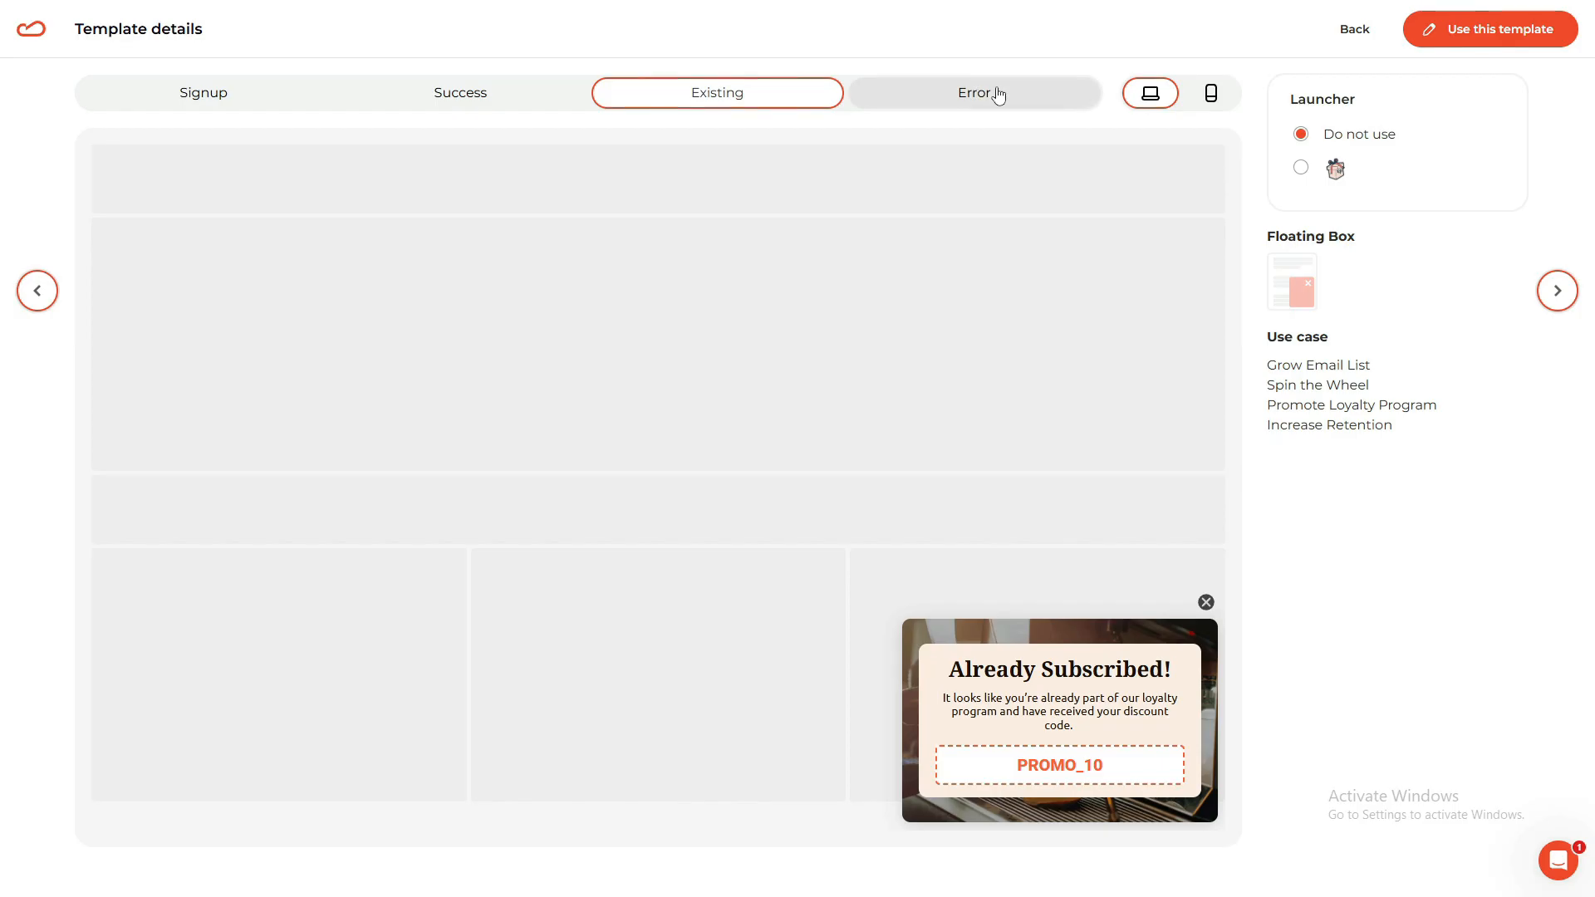
pyautogui.click(999, 97)
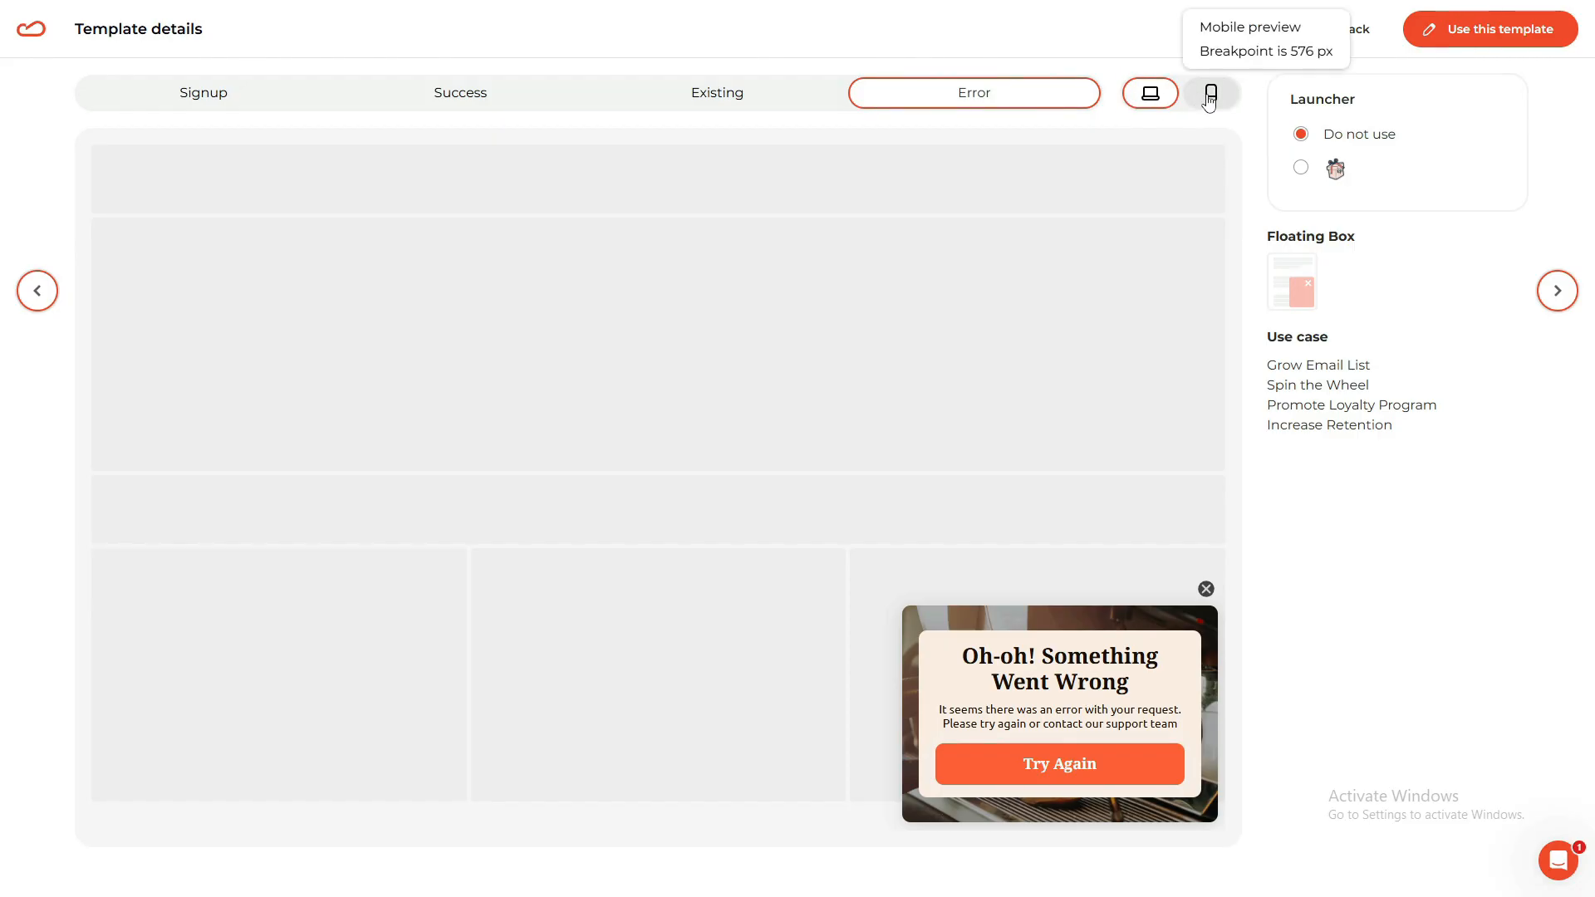
# Compare the mobile and desktop previews of the template, including its Error and Signup views.
pyautogui.click(1210, 95)
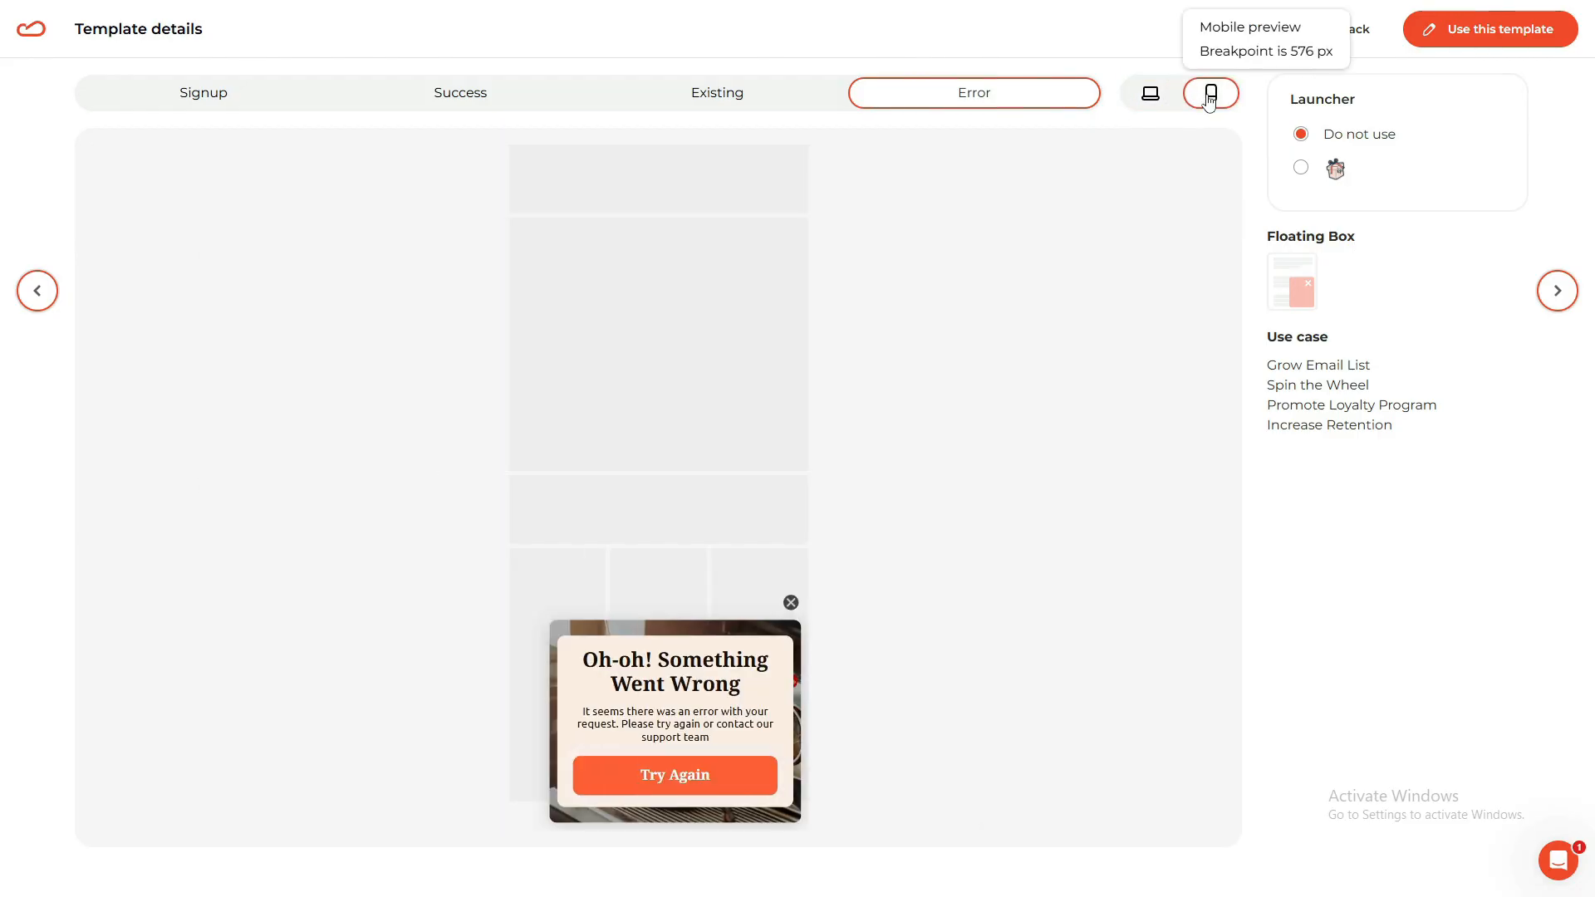
pyautogui.click(290, 89)
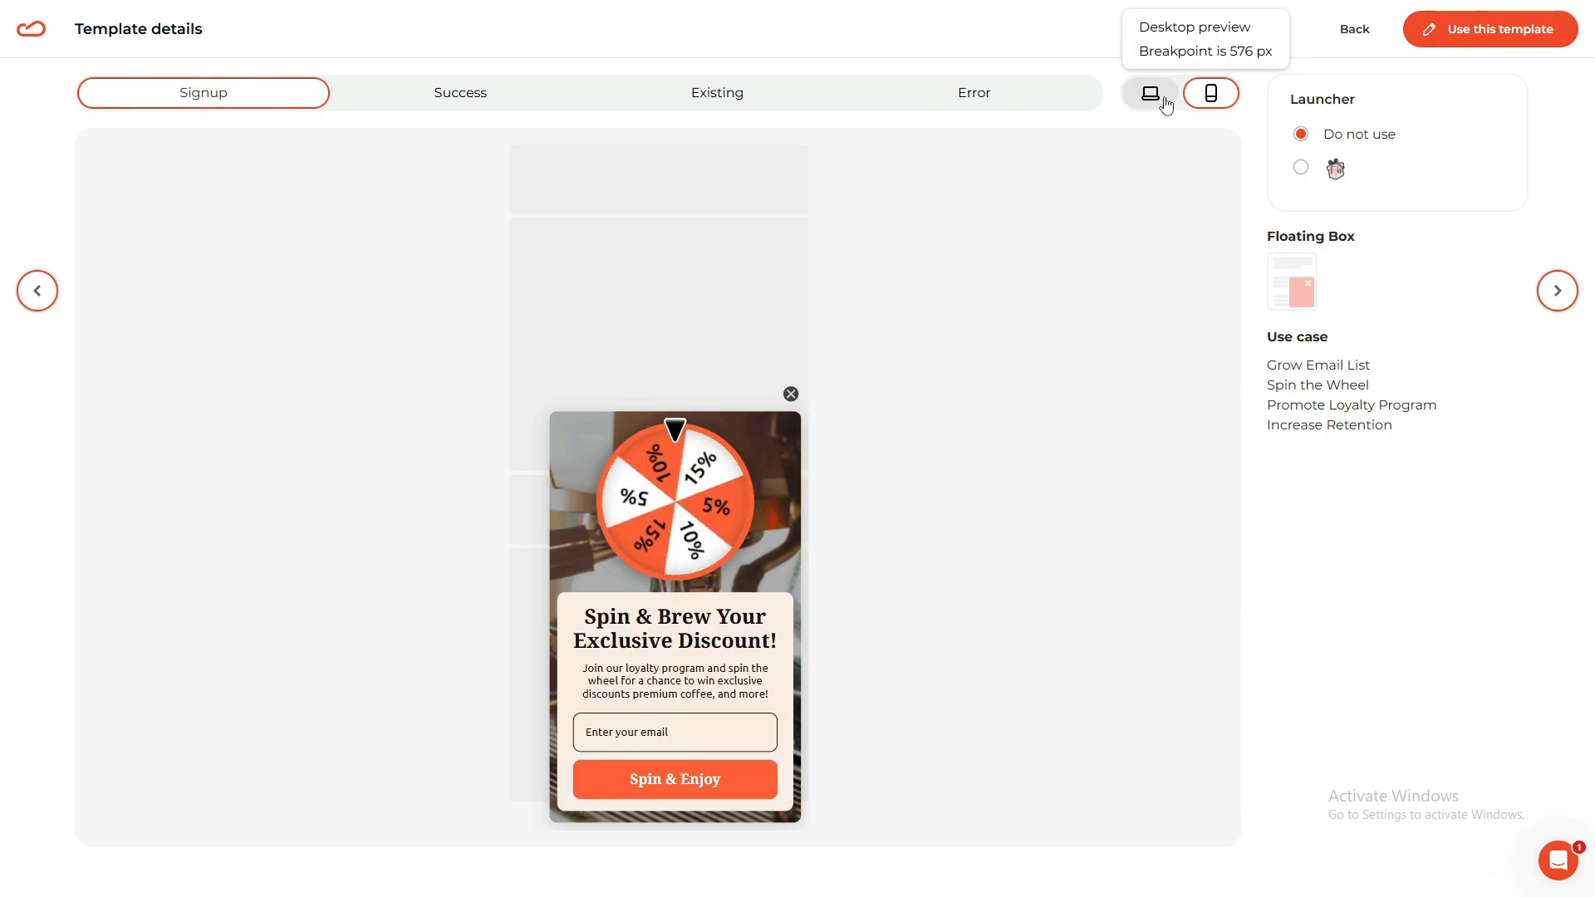
pyautogui.click(1166, 102)
pyautogui.click(1211, 101)
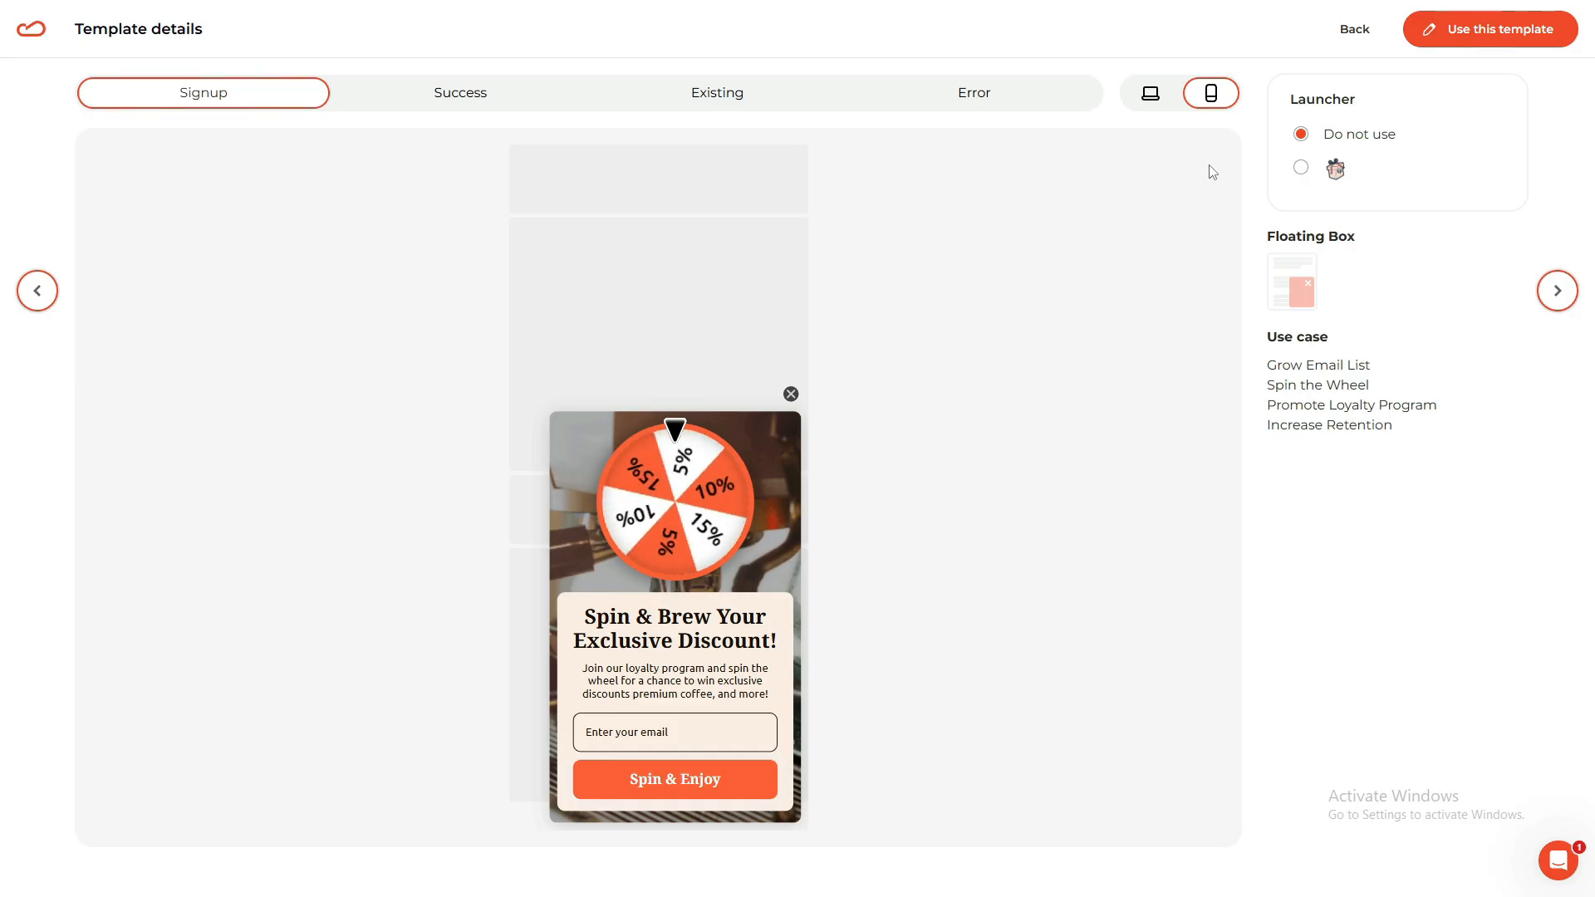
pyautogui.click(1166, 101)
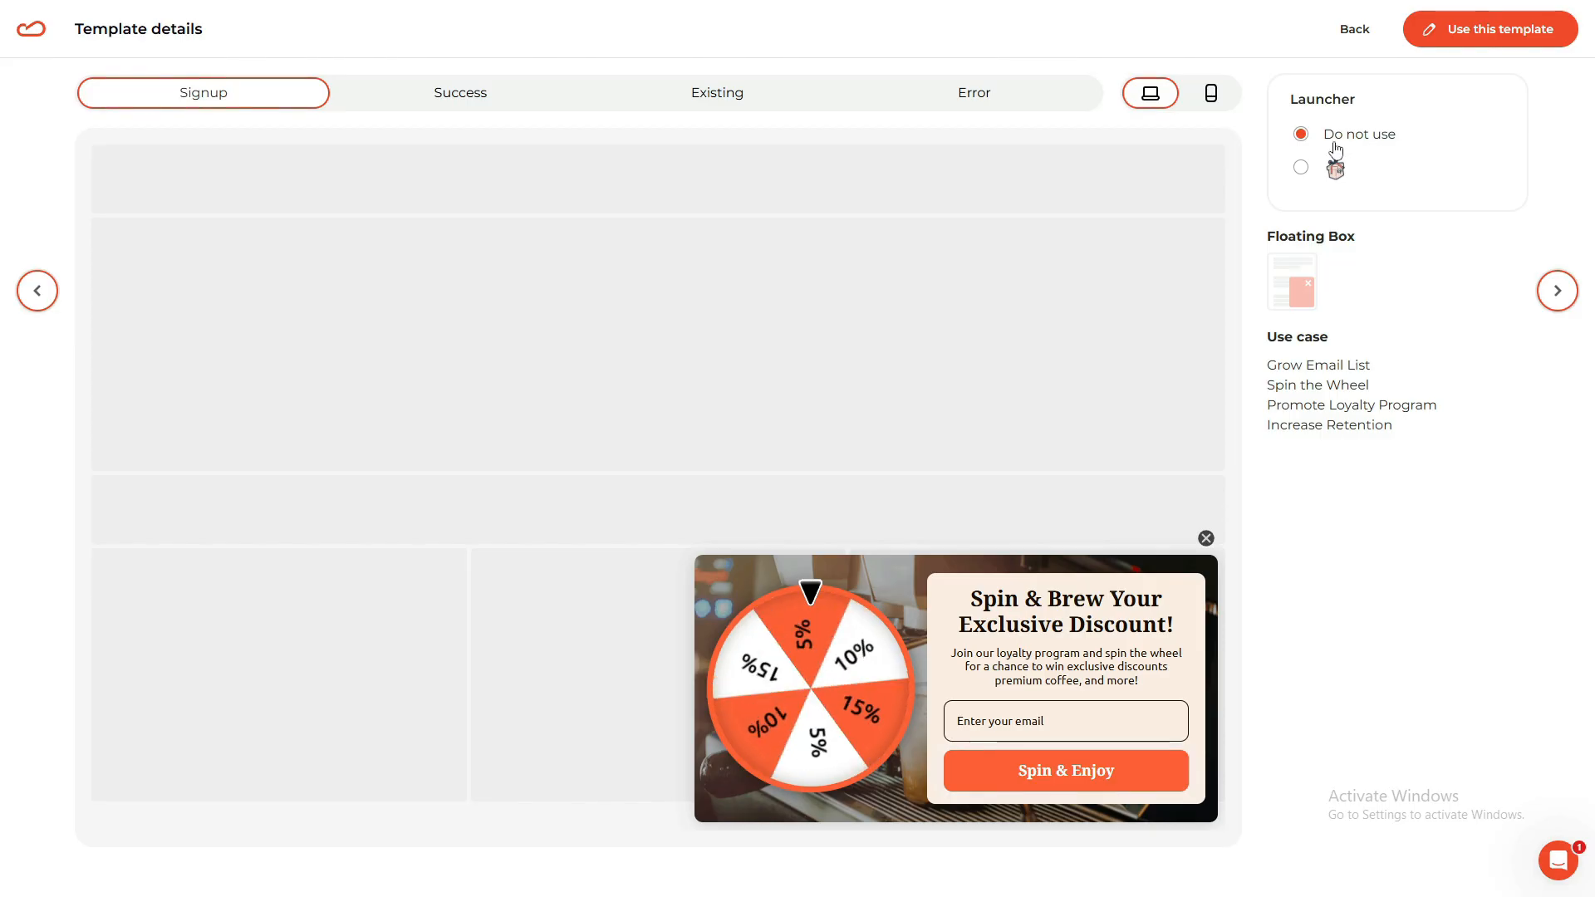
# Enable the gift box launcher, test that it opens the popup, and use this template in the editor.
pyautogui.click(1300, 167)
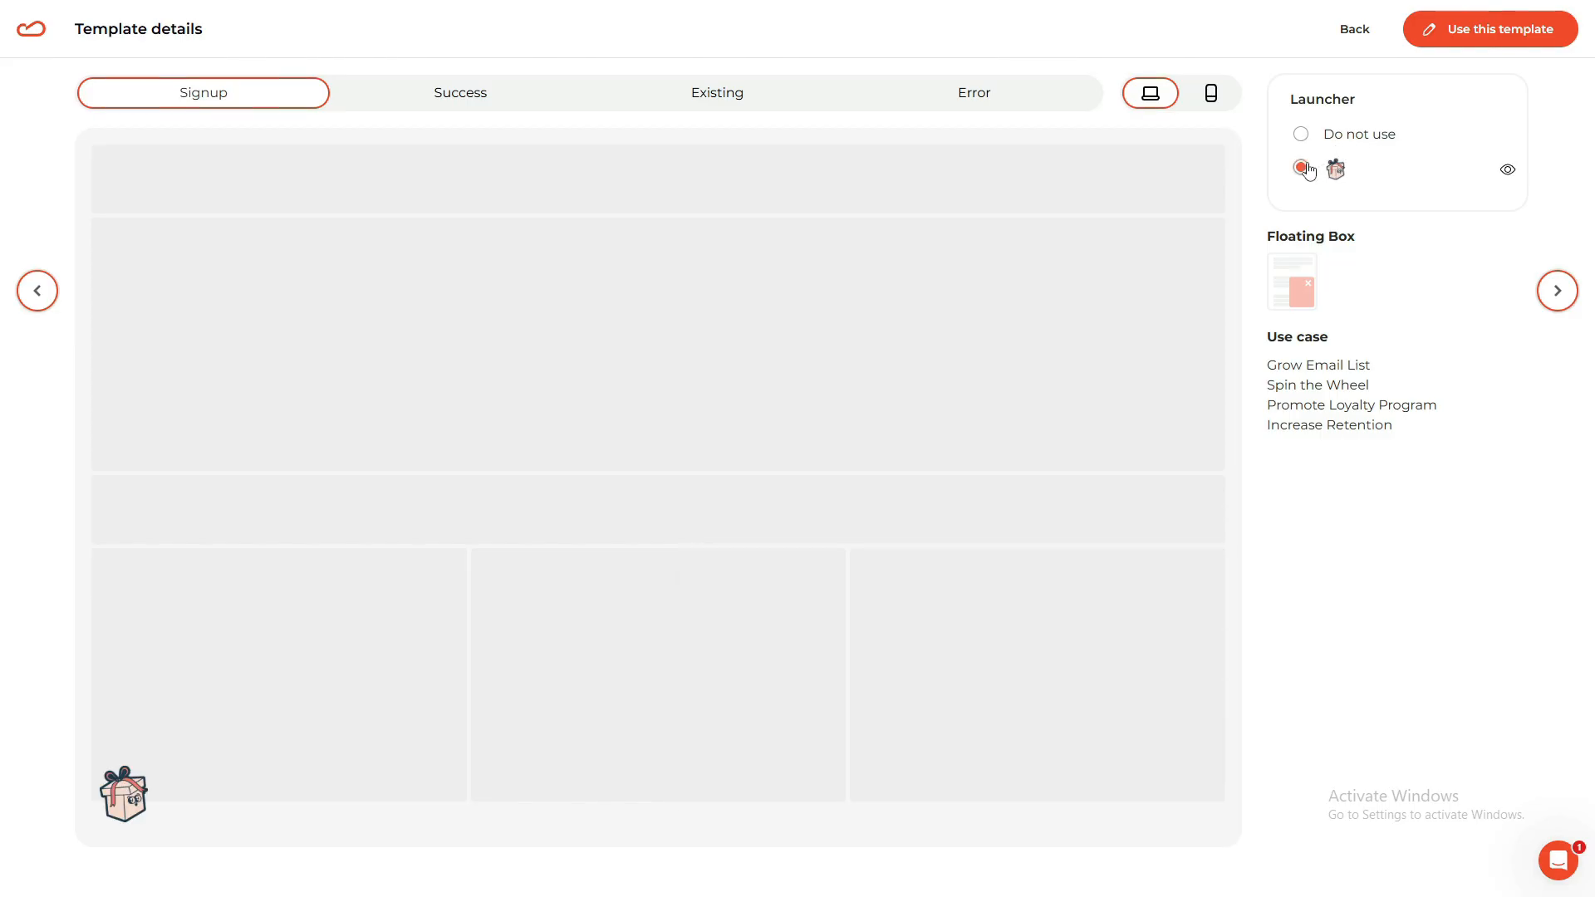
pyautogui.click(134, 799)
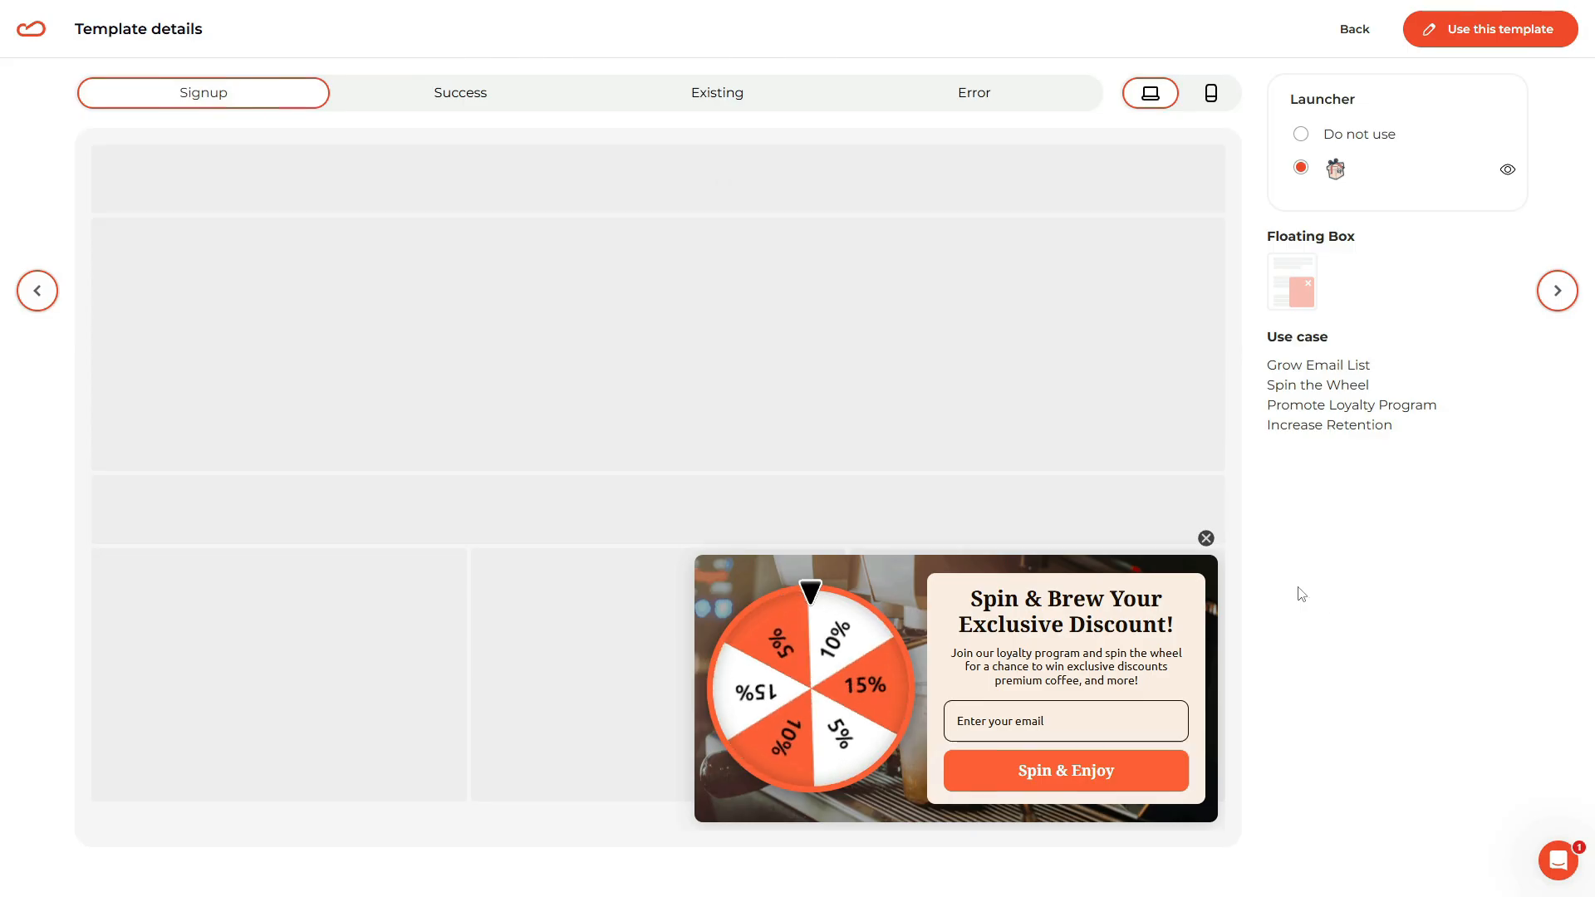
pyautogui.click(1478, 29)
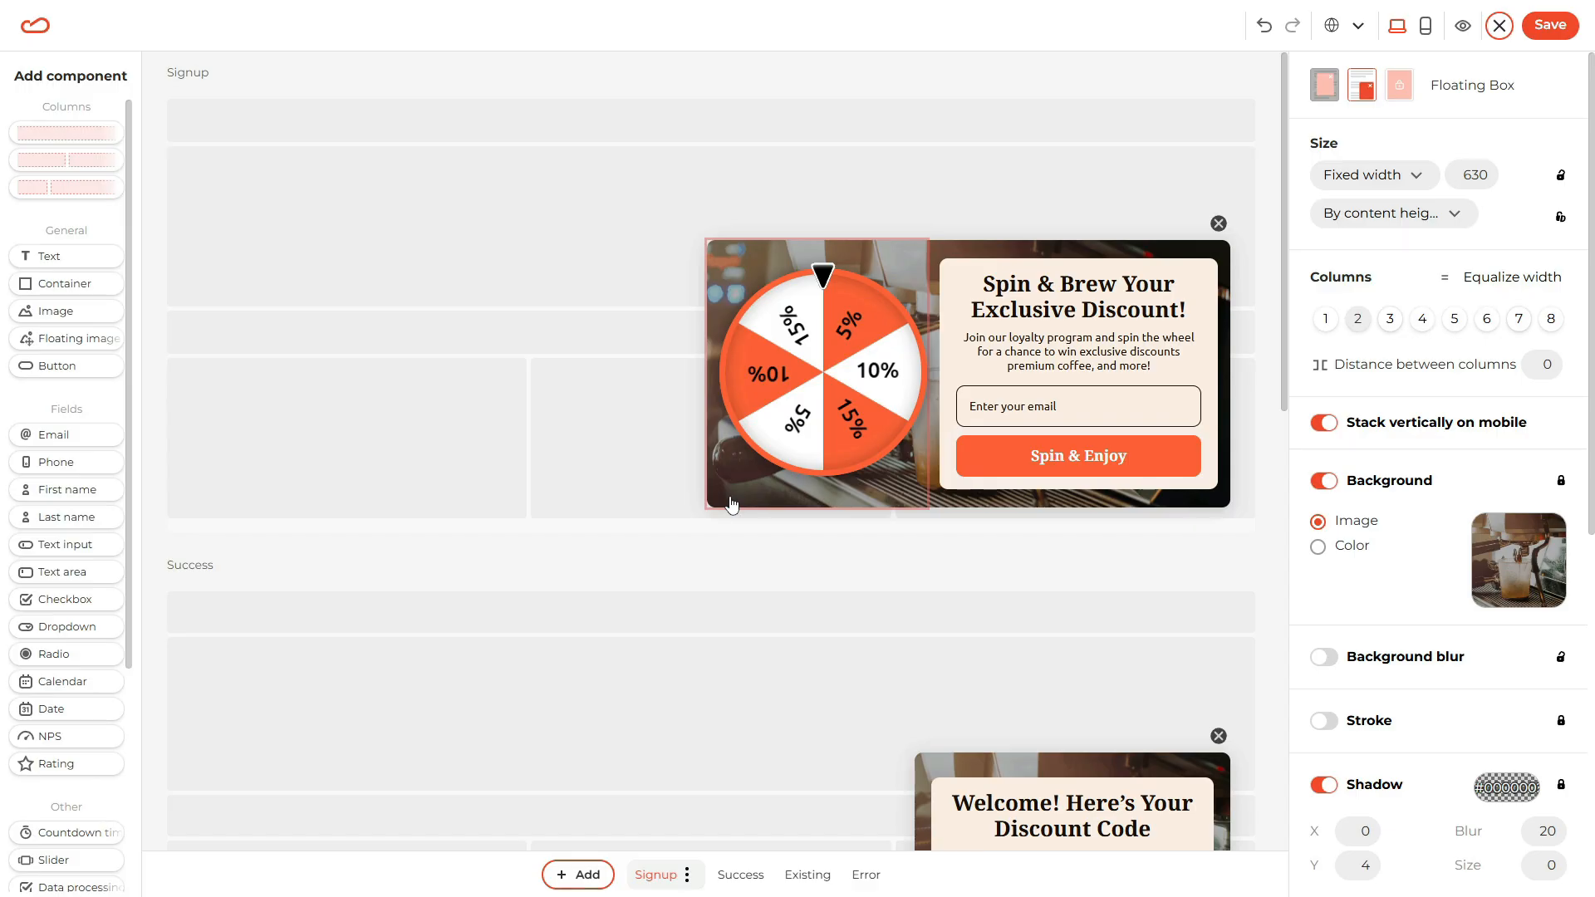
# Review the widget's Signup, Success, Existing and Error views in the editor.
pyautogui.scroll(-14, 989, 299)
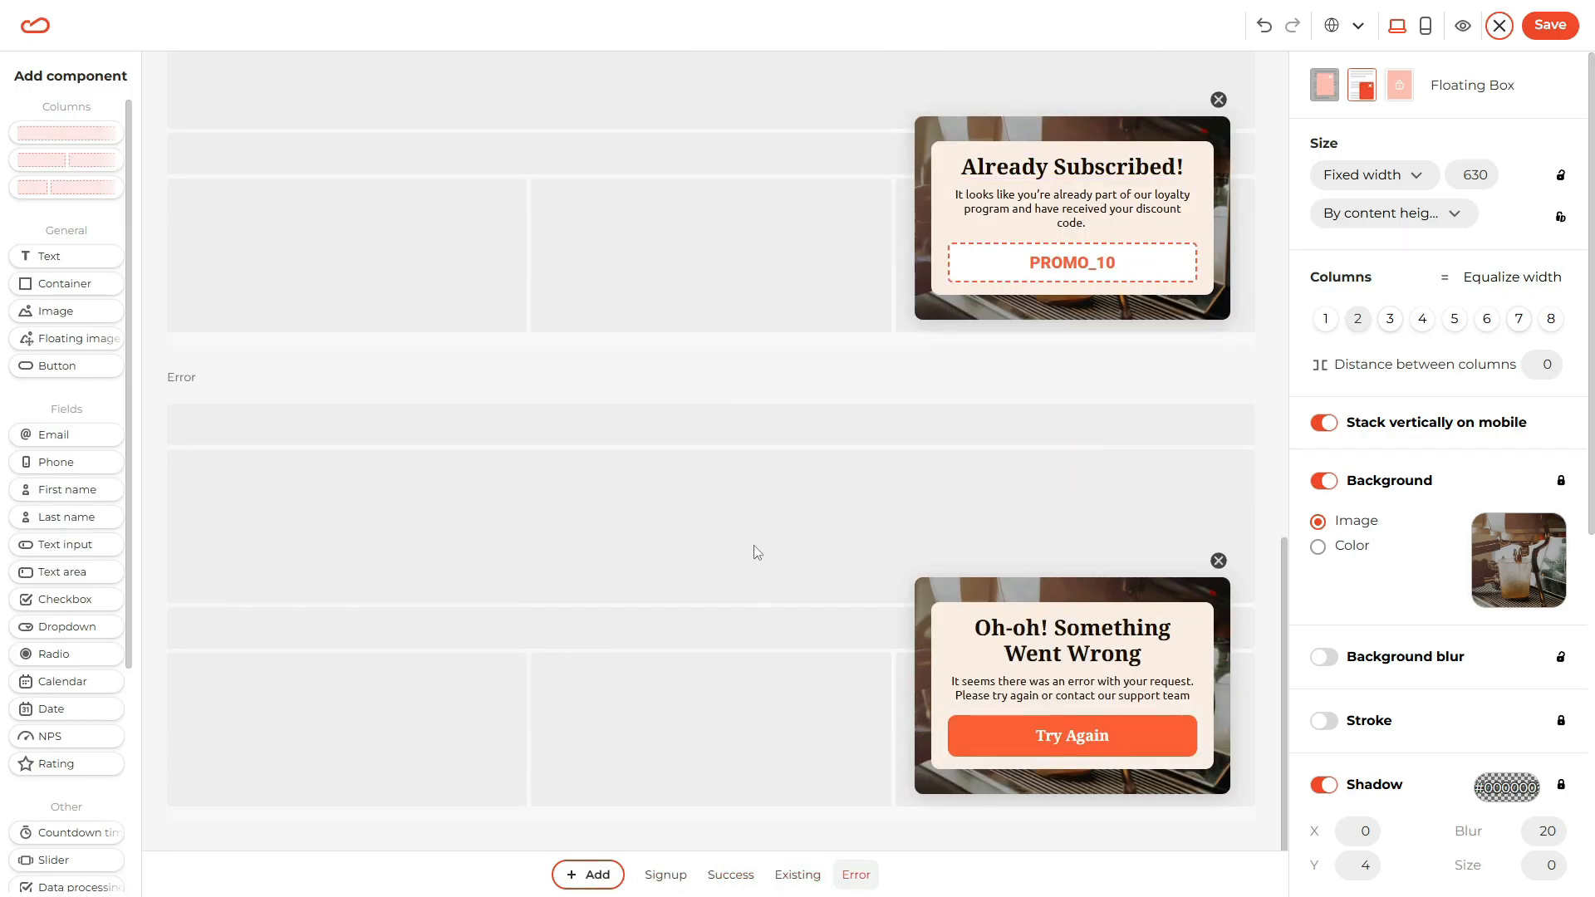
pyautogui.scroll(14, 867, 490)
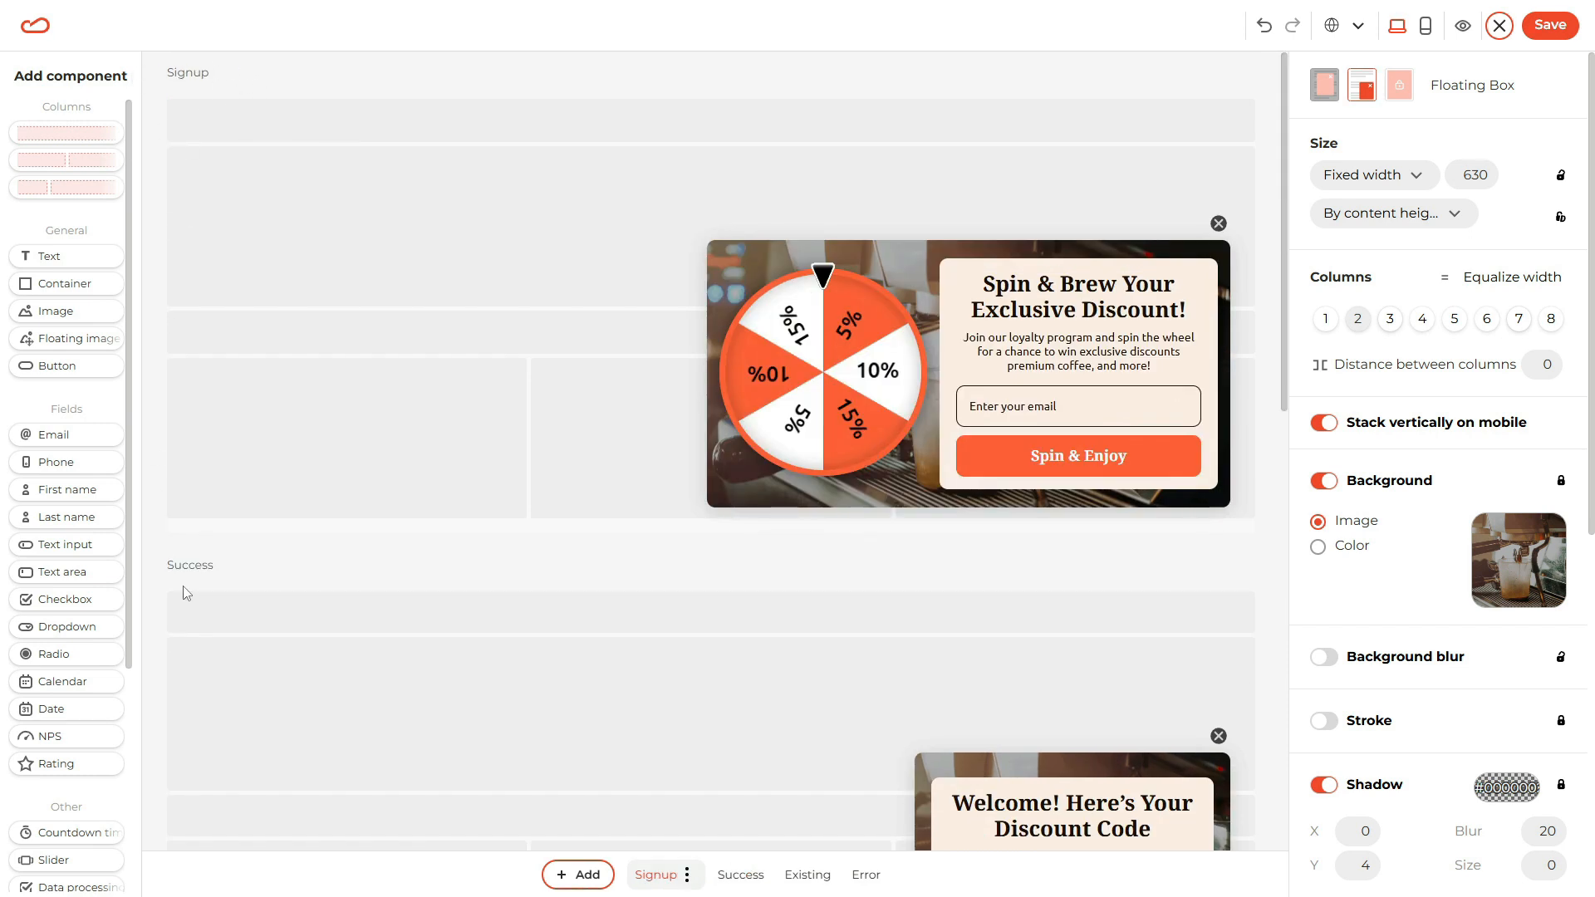
pyautogui.scroll(-4, 366, 564)
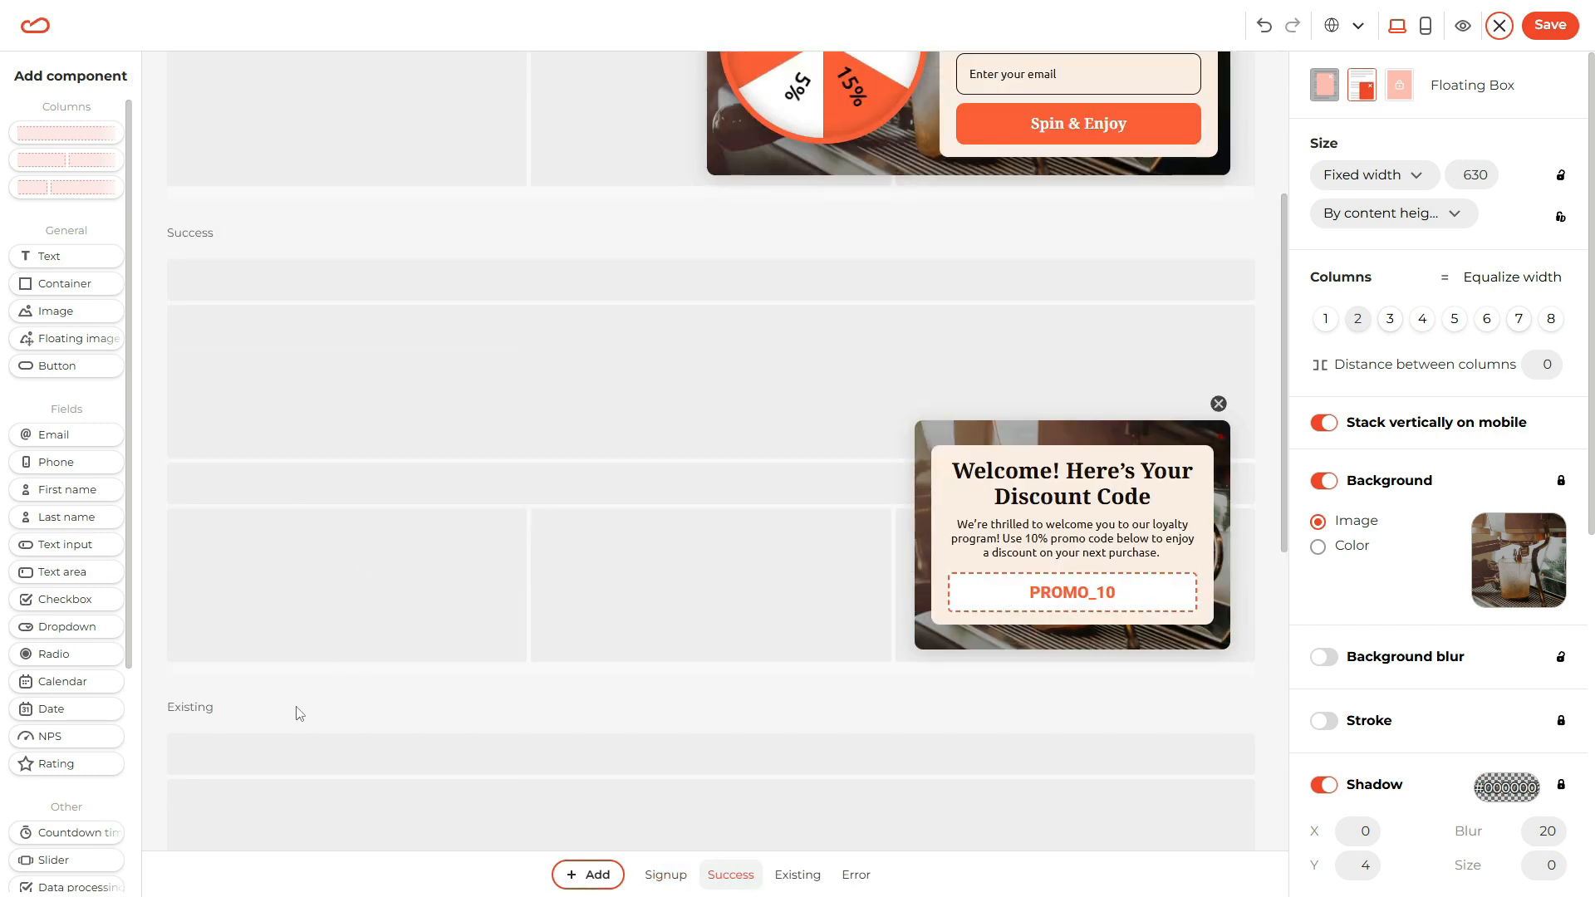
pyautogui.scroll(-10, 300, 714)
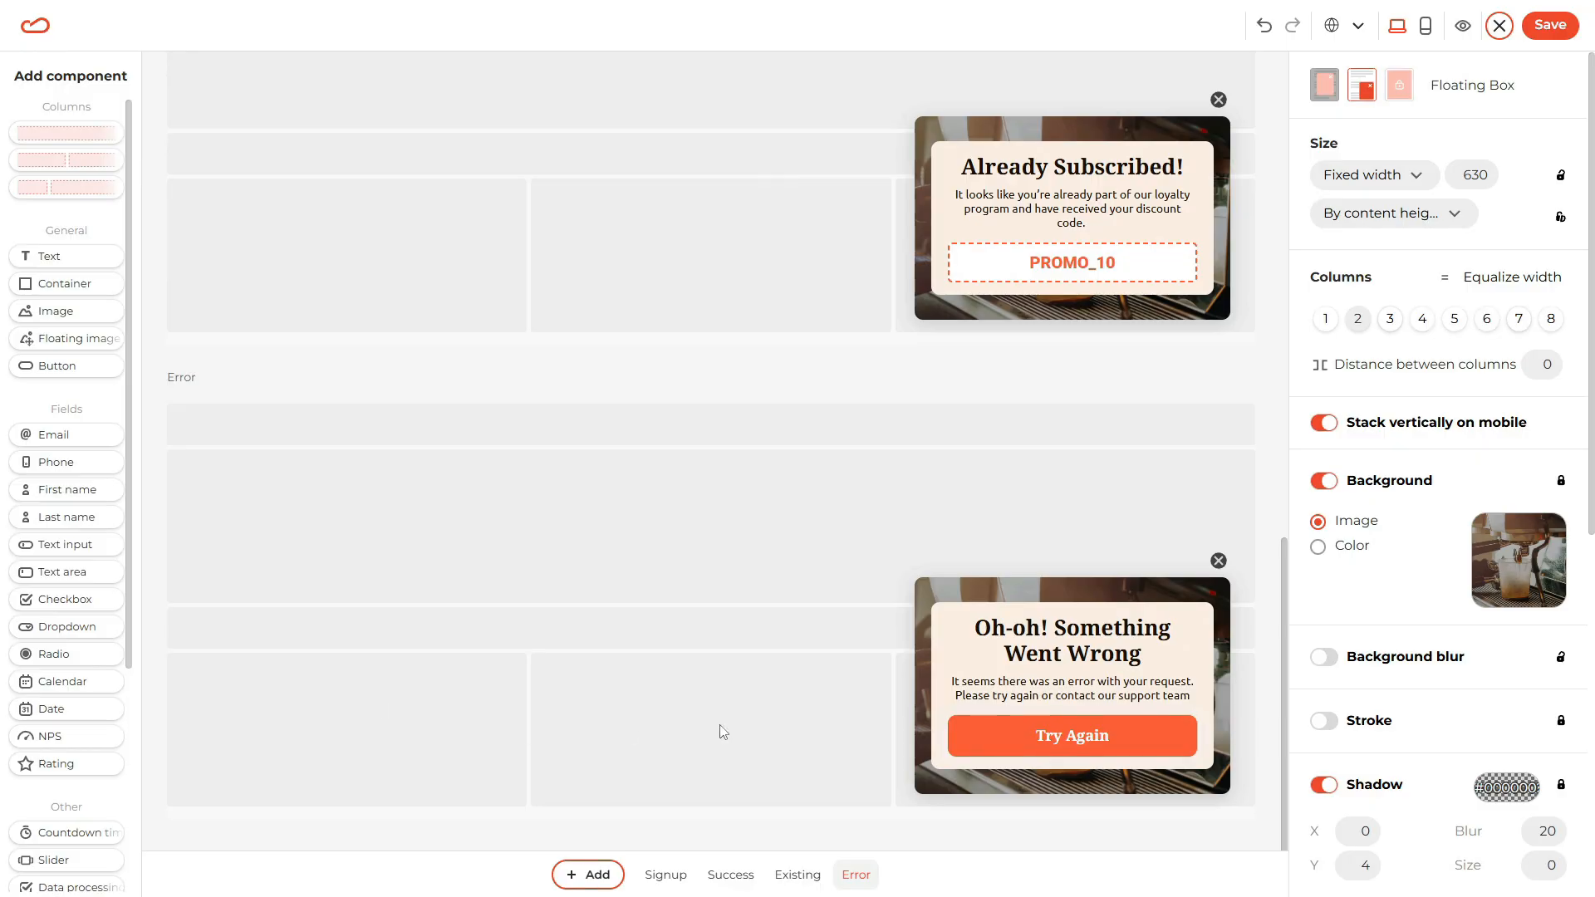
# Examine the style settings of the Signup view's floating box, its content container and its title, plus the list of available components.
pyautogui.scroll(14, 723, 731)
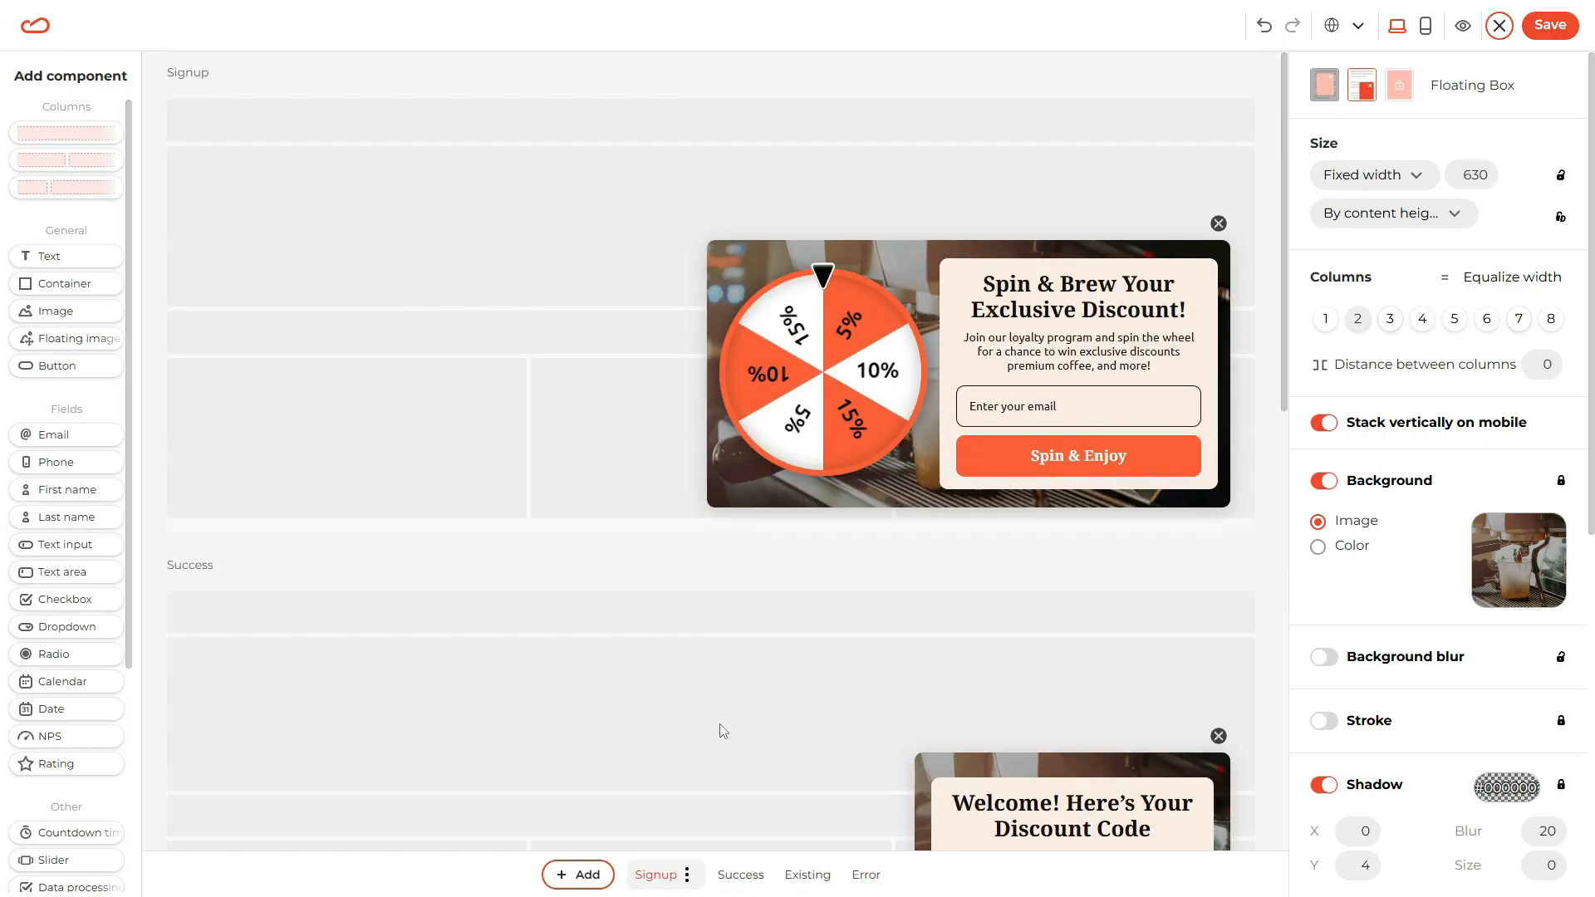
pyautogui.scroll(-4, 1333, 125)
pyautogui.scroll(-4, 1350, 611)
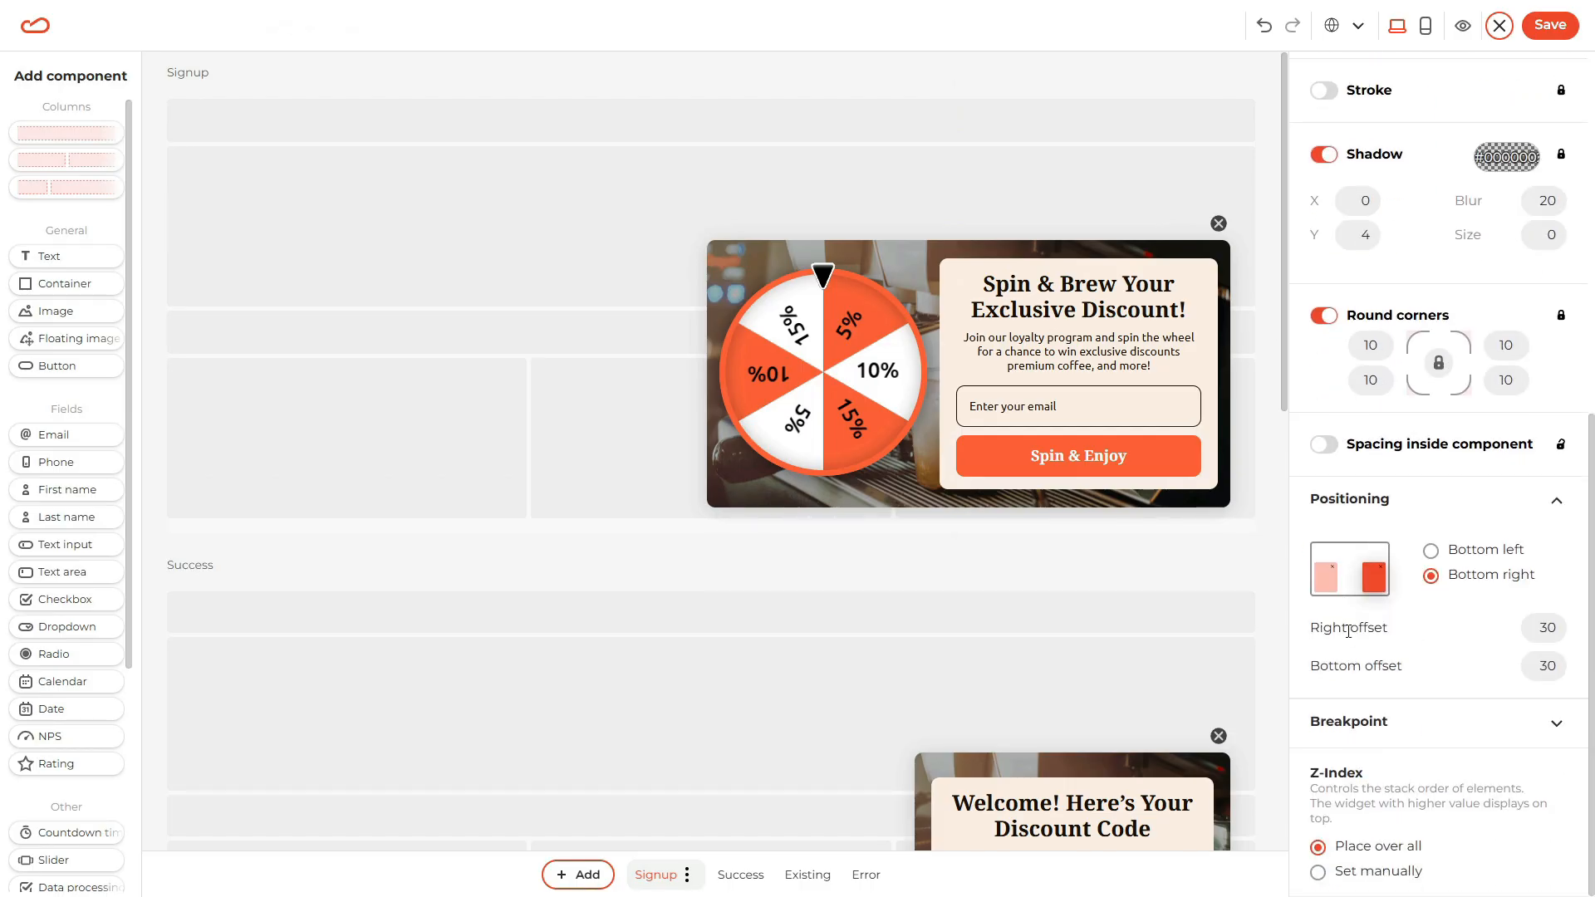
pyautogui.scroll(8, 1457, 641)
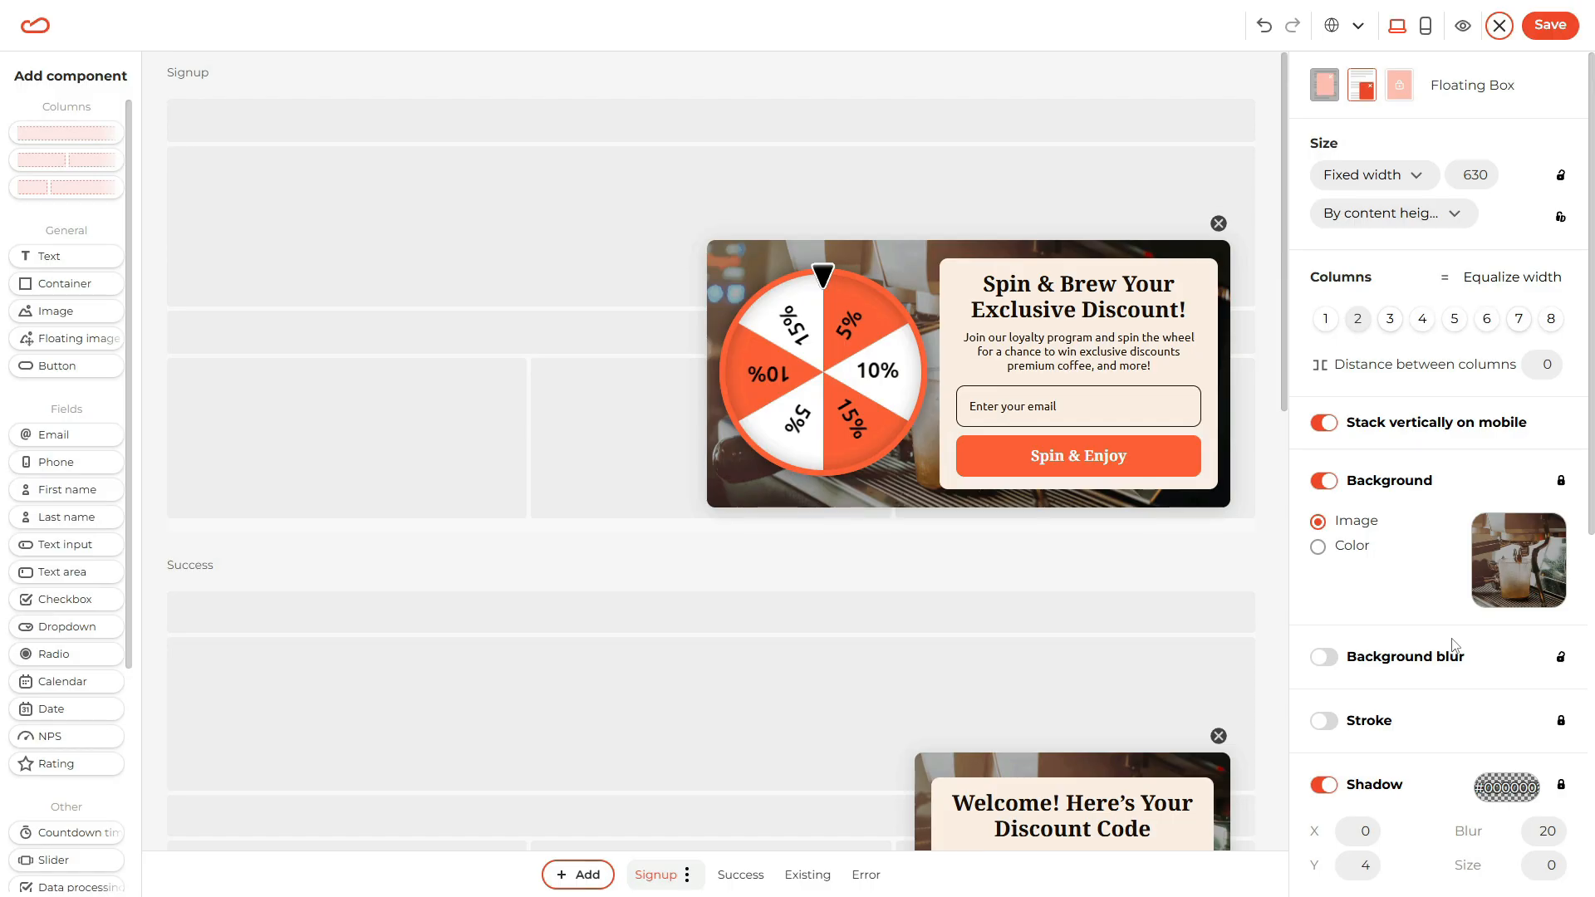
pyautogui.click(1214, 277)
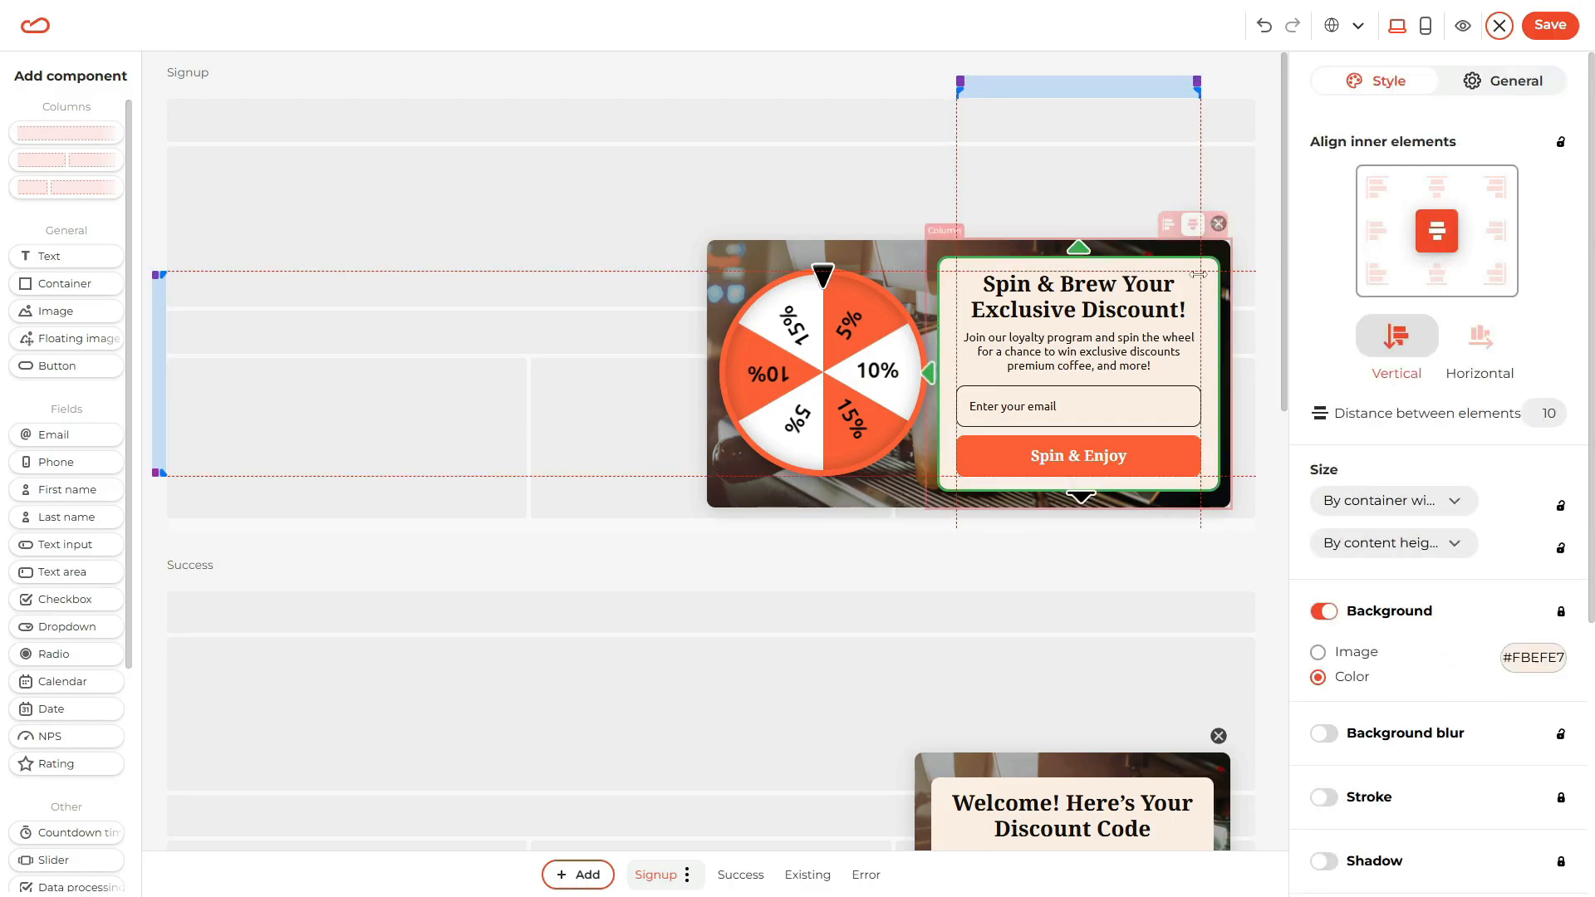
pyautogui.scroll(-3, 1339, 656)
pyautogui.scroll(-2, 1520, 856)
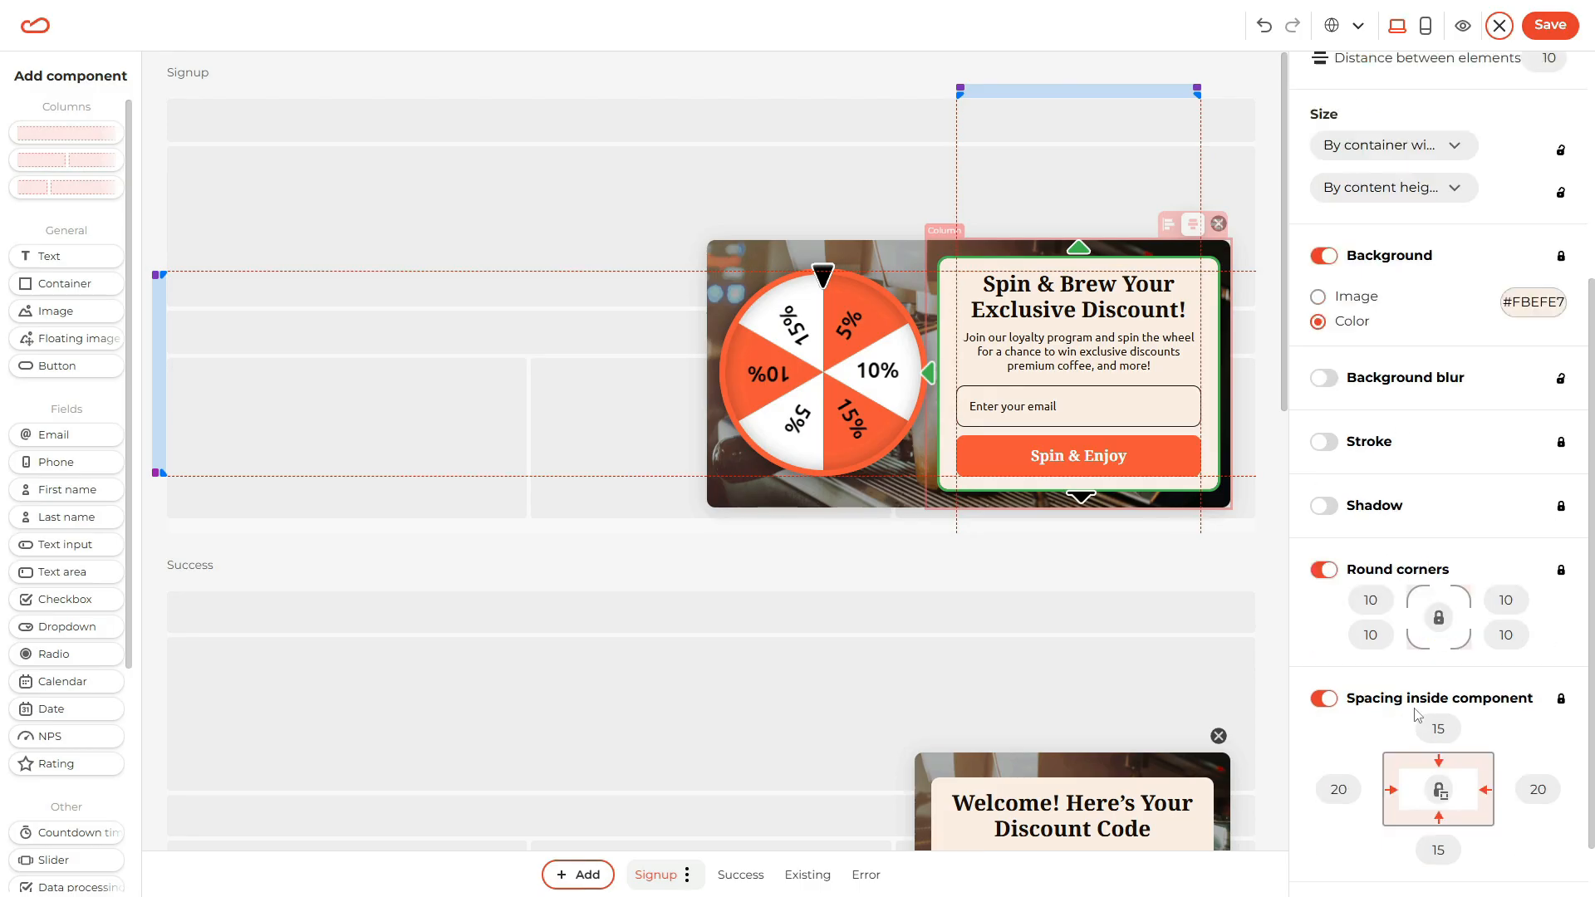
pyautogui.click(1127, 300)
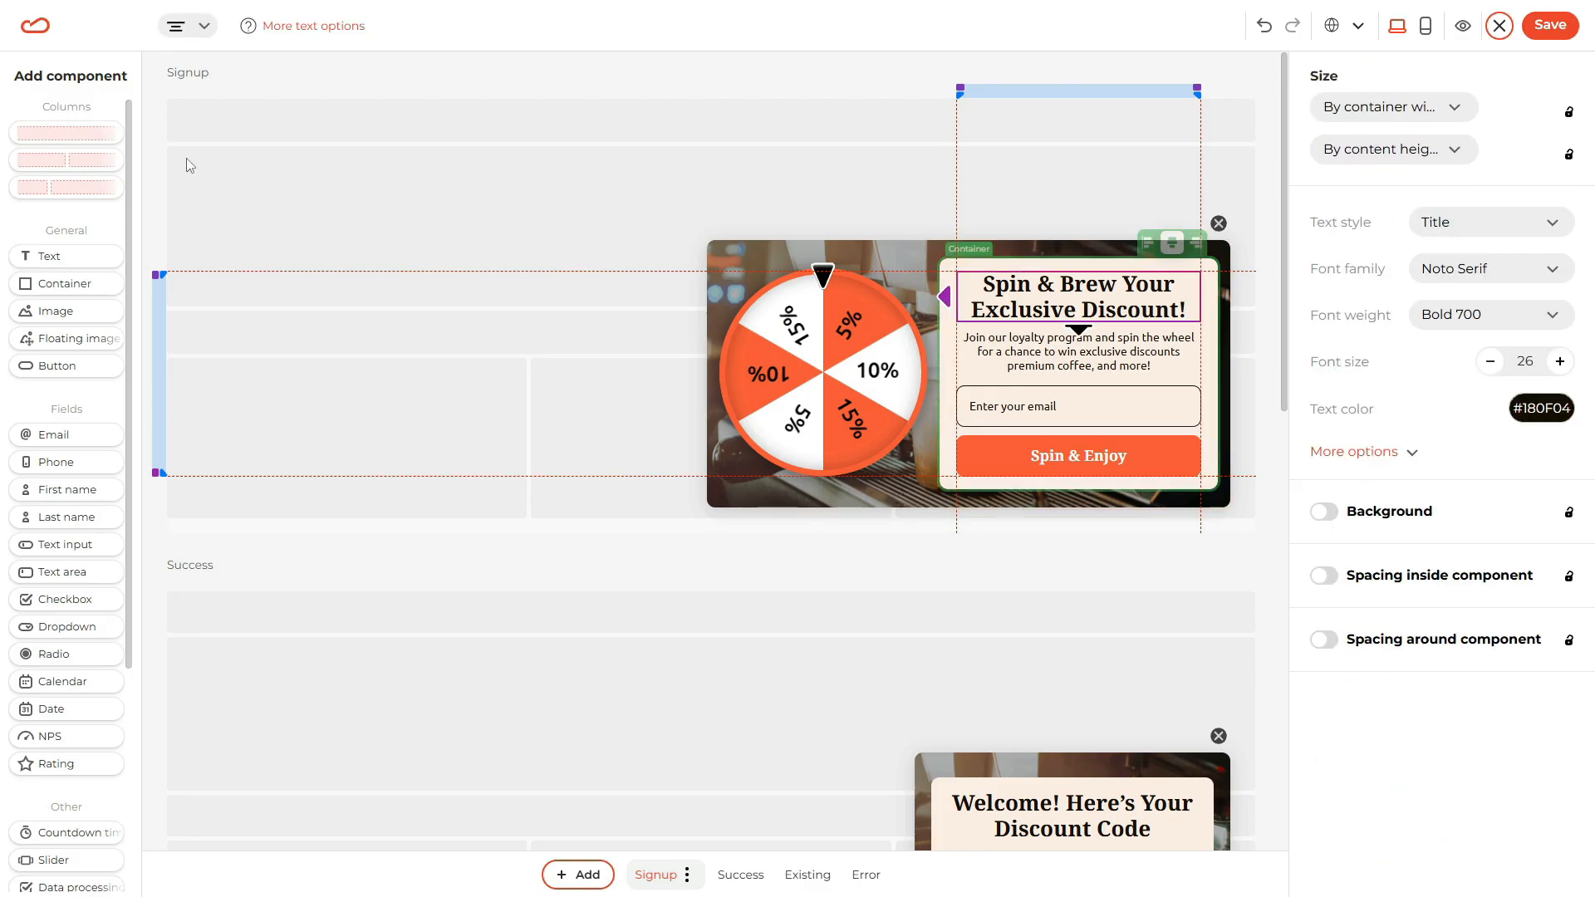
pyautogui.scroll(-1, 38, 167)
pyautogui.scroll(-3, 67, 249)
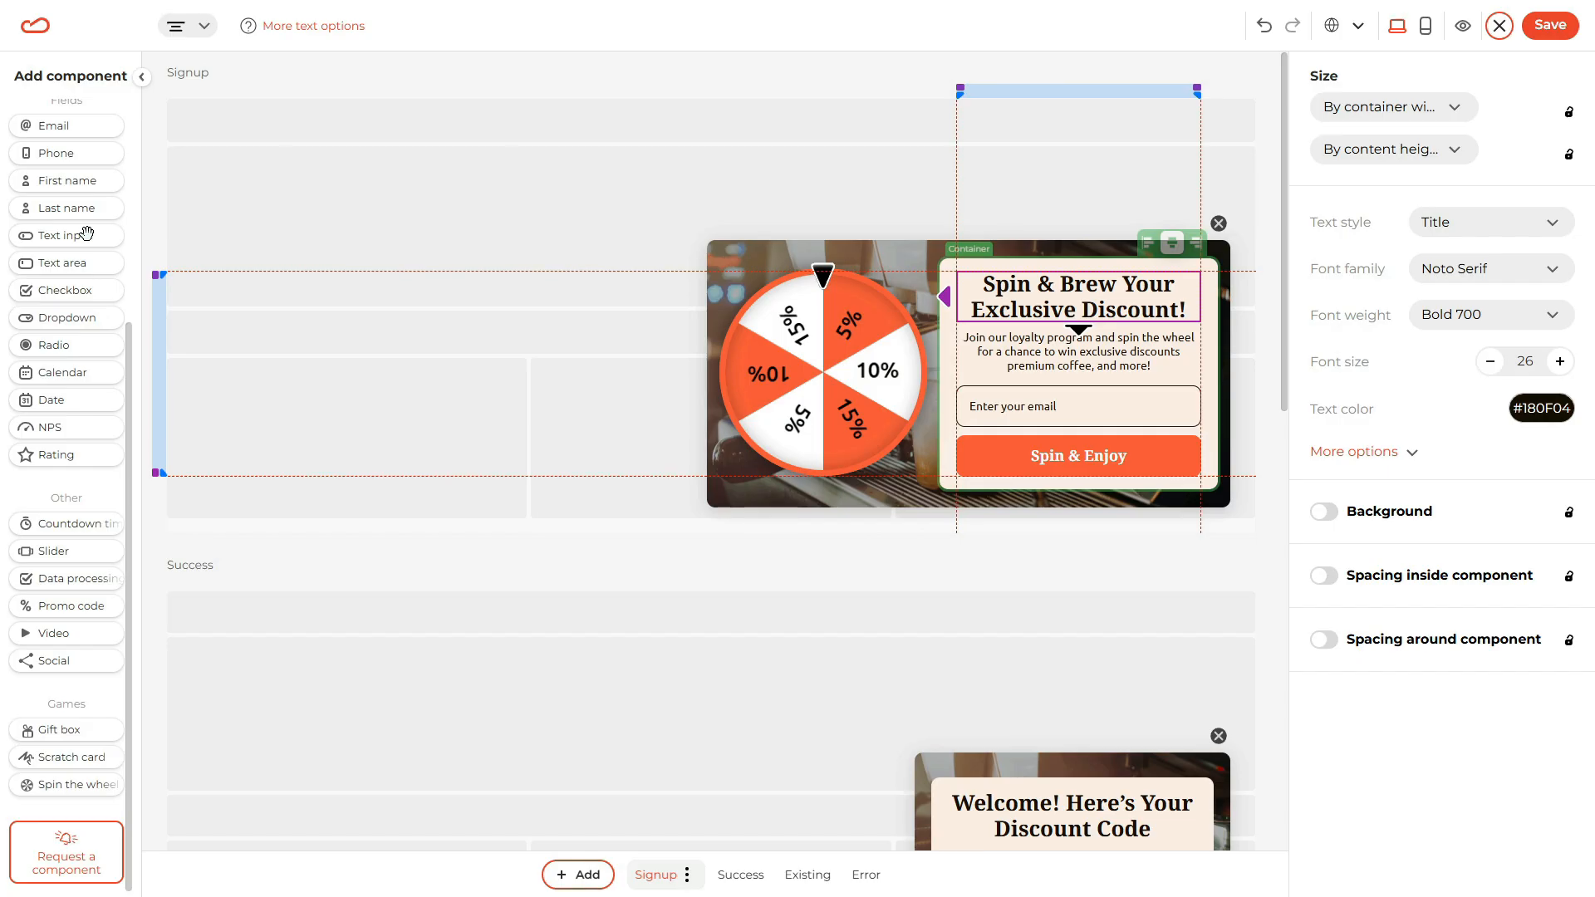
pyautogui.click(160, 165)
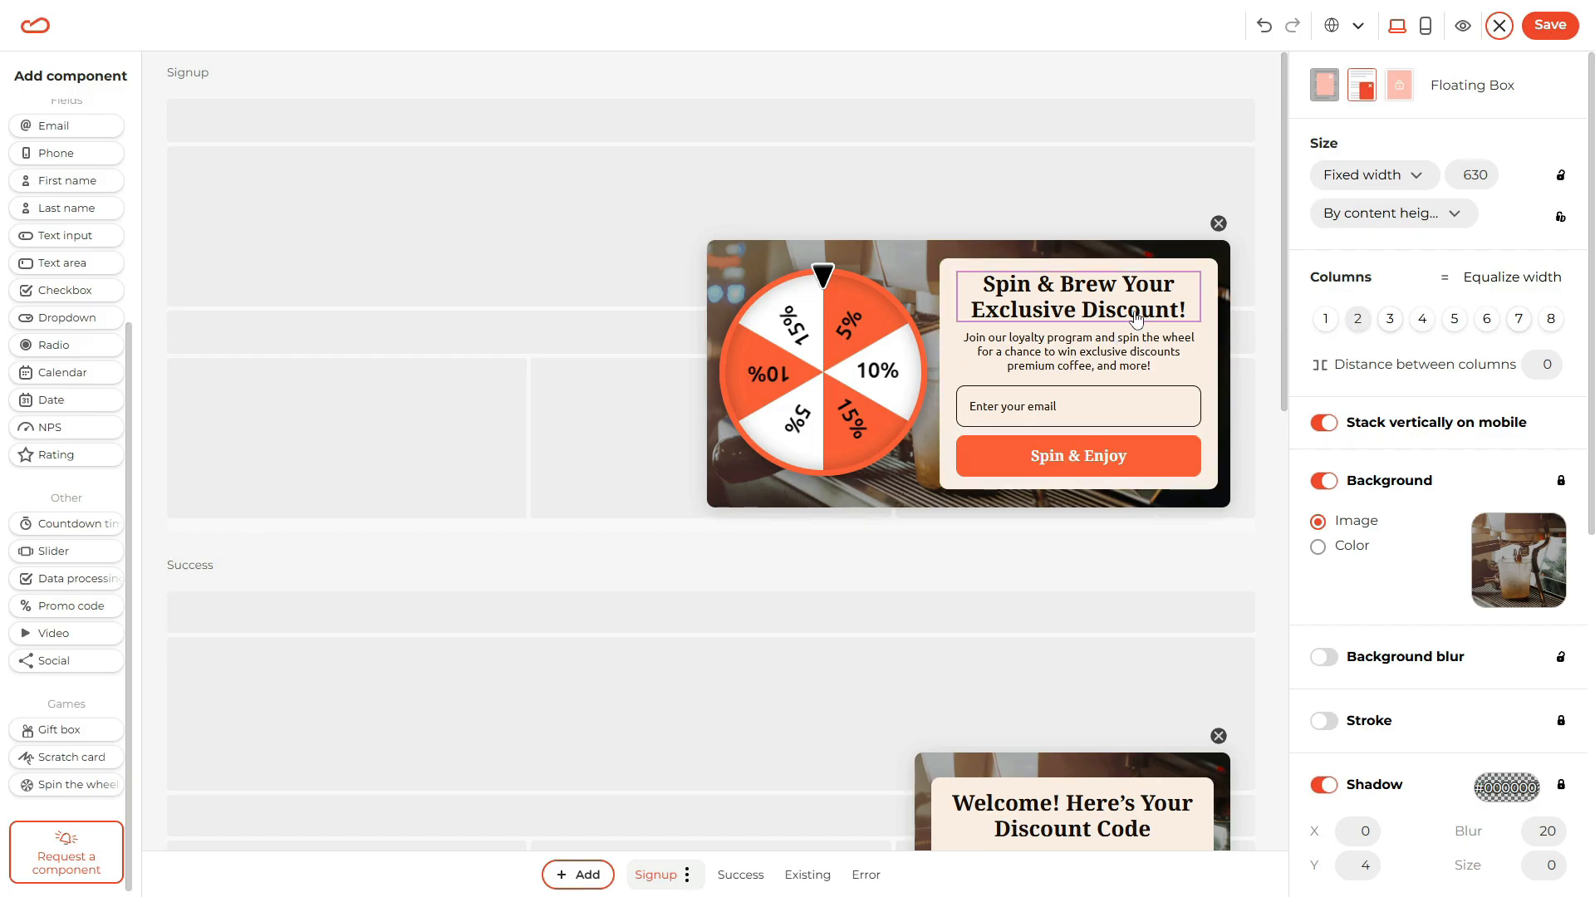
# Replace the Signup popup's title with "Twist the Wheel" and "Treat Your Planner" on two lines.
pyautogui.click(1072, 297)
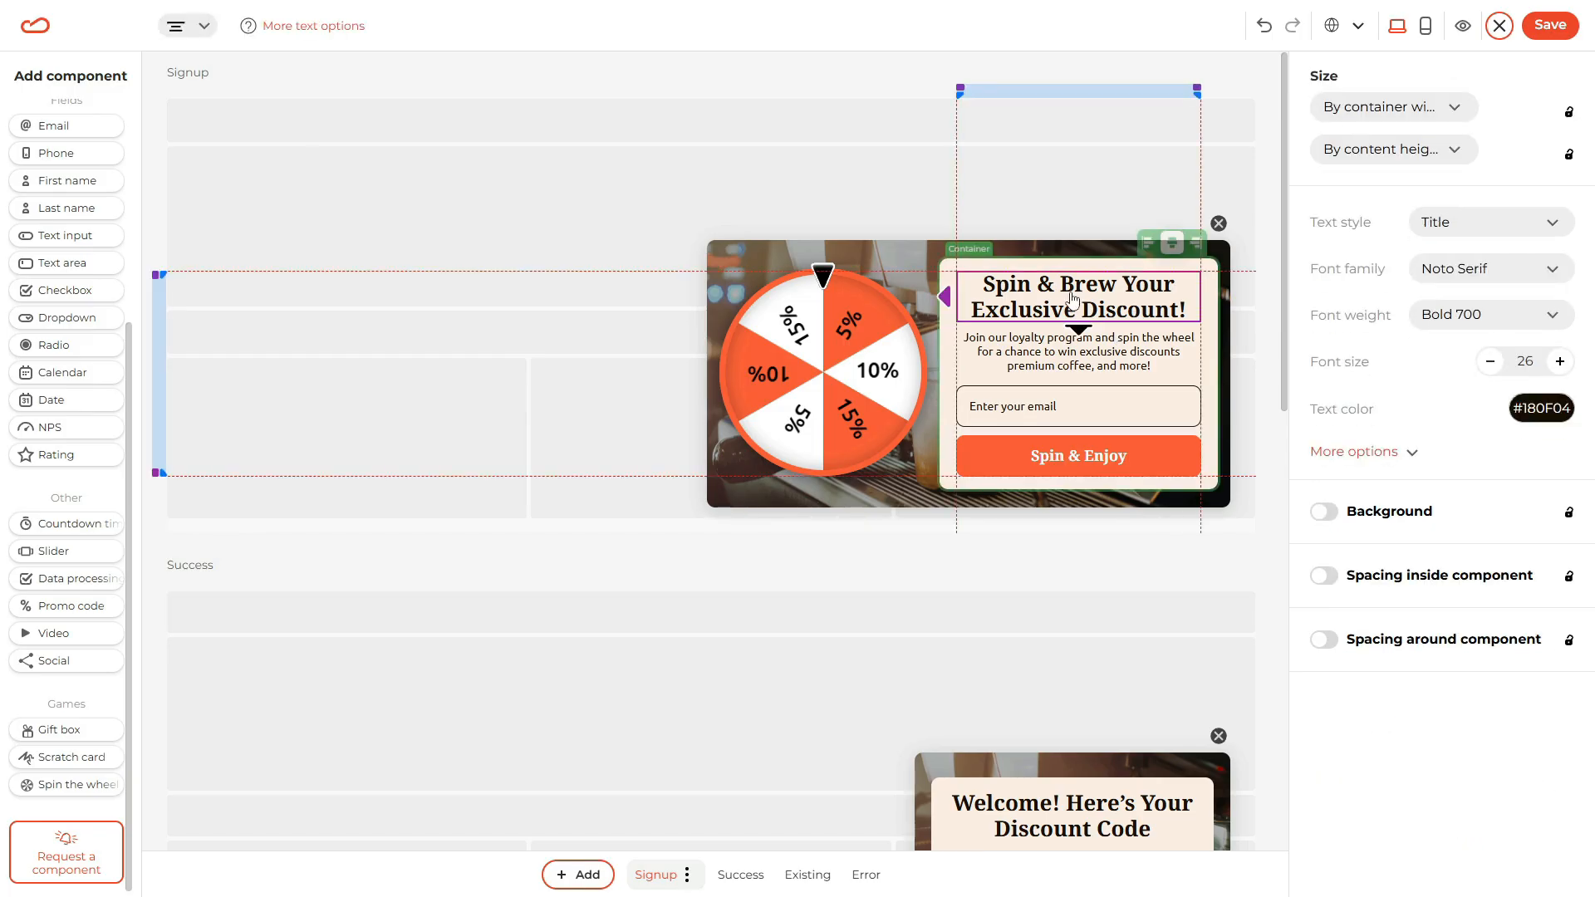
pyautogui.doubleClick(1073, 297)
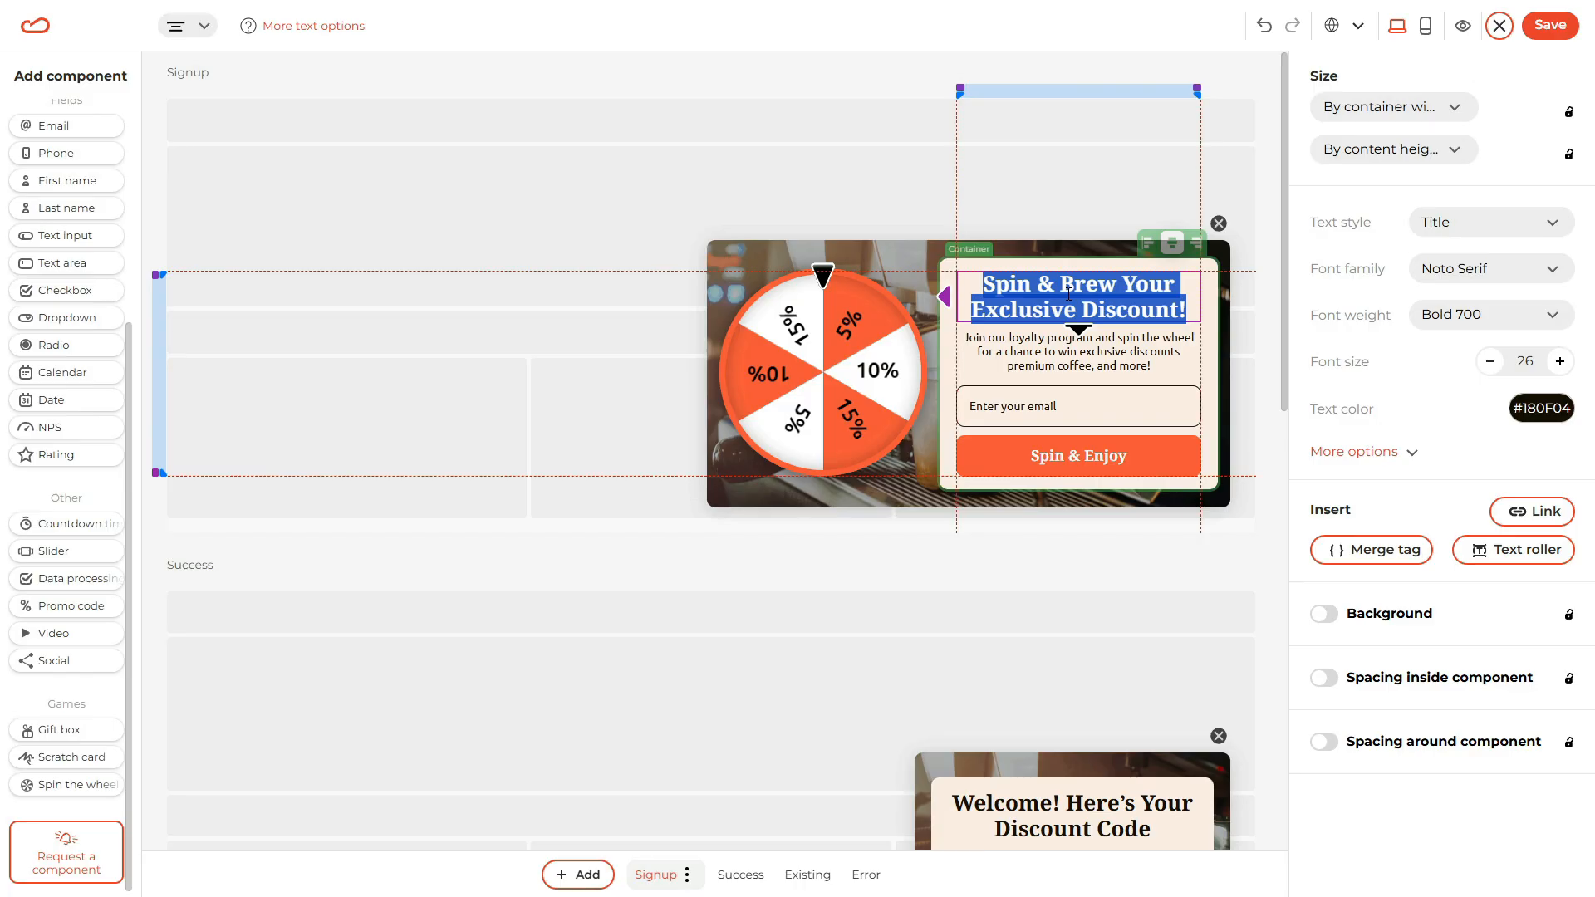
pyautogui.write('Twist the Wheel')
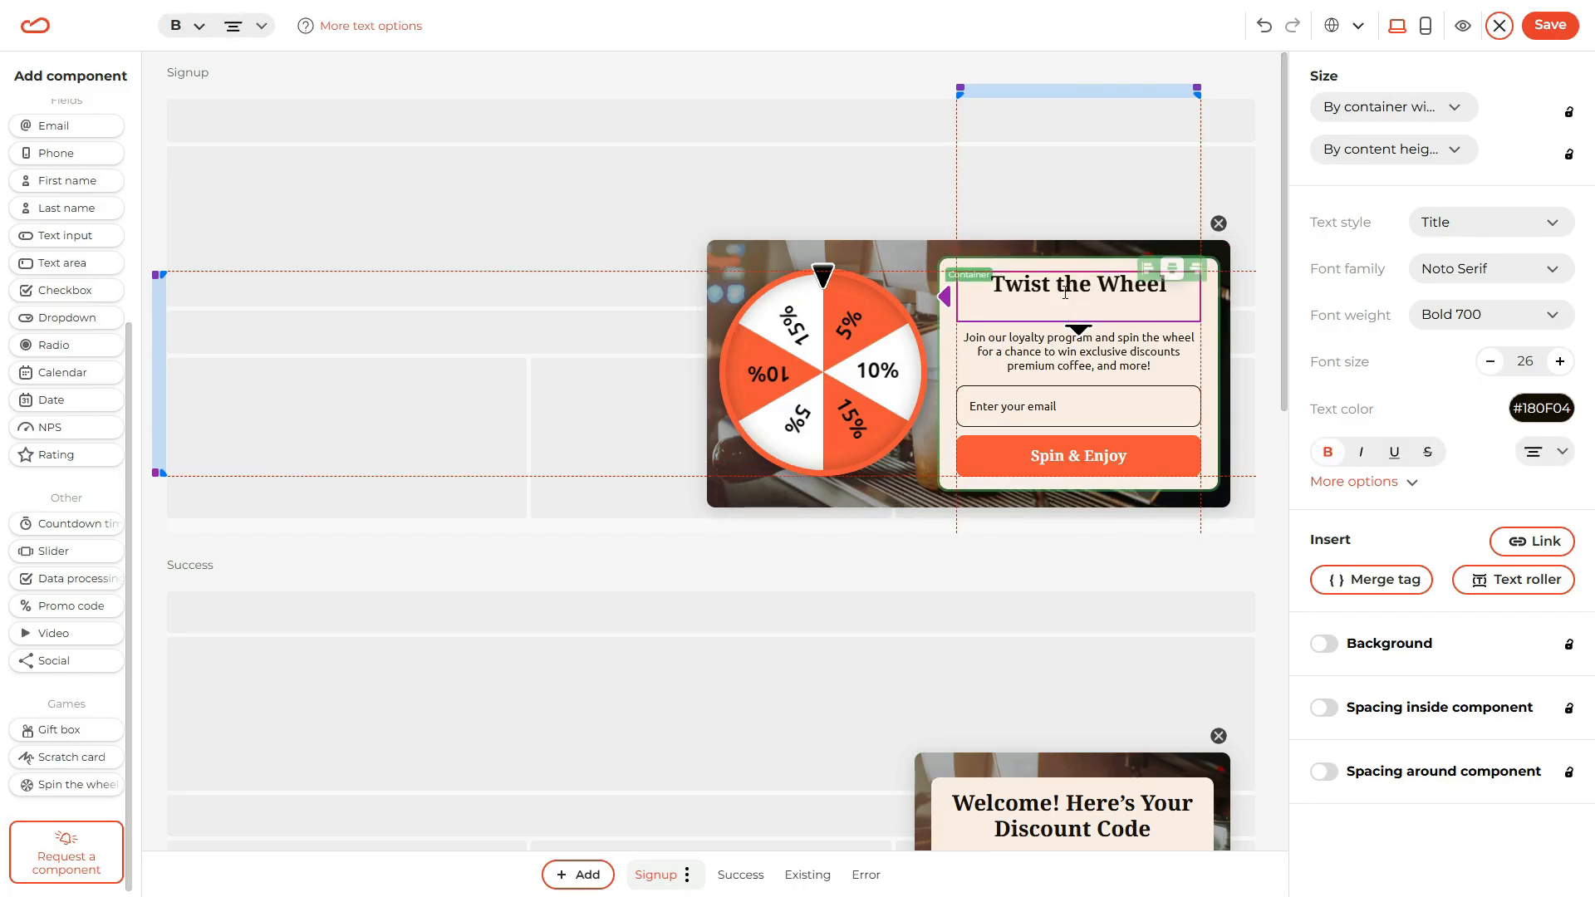
pyautogui.press('Return')
pyautogui.write('Treat Your Planner')
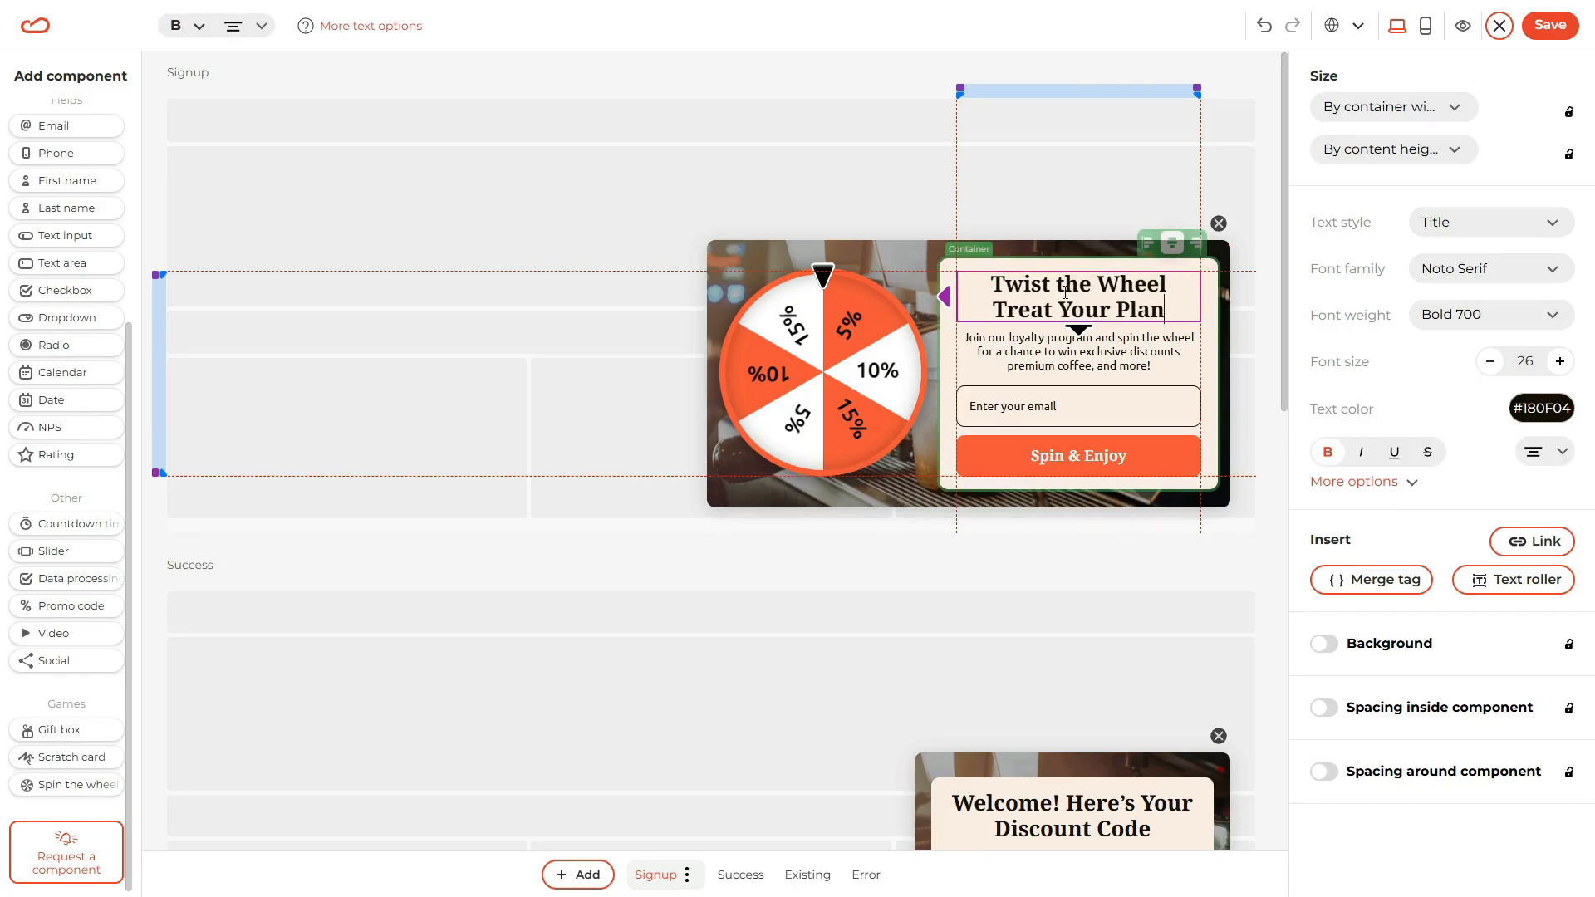
# Replace the description under the title with "Exclusive deals on planners, pastel stickers, and cozy treasures — just a spin away!".
pyautogui.click(1133, 358)
pyautogui.hotkey('ctrl', 'a')
pyautogui.write('Exclusive deals on planners, pastel stickers, and cozy treasures — just a spin away!')
pyautogui.click(1238, 366)
pyautogui.click(1161, 342)
pyautogui.click(1250, 444)
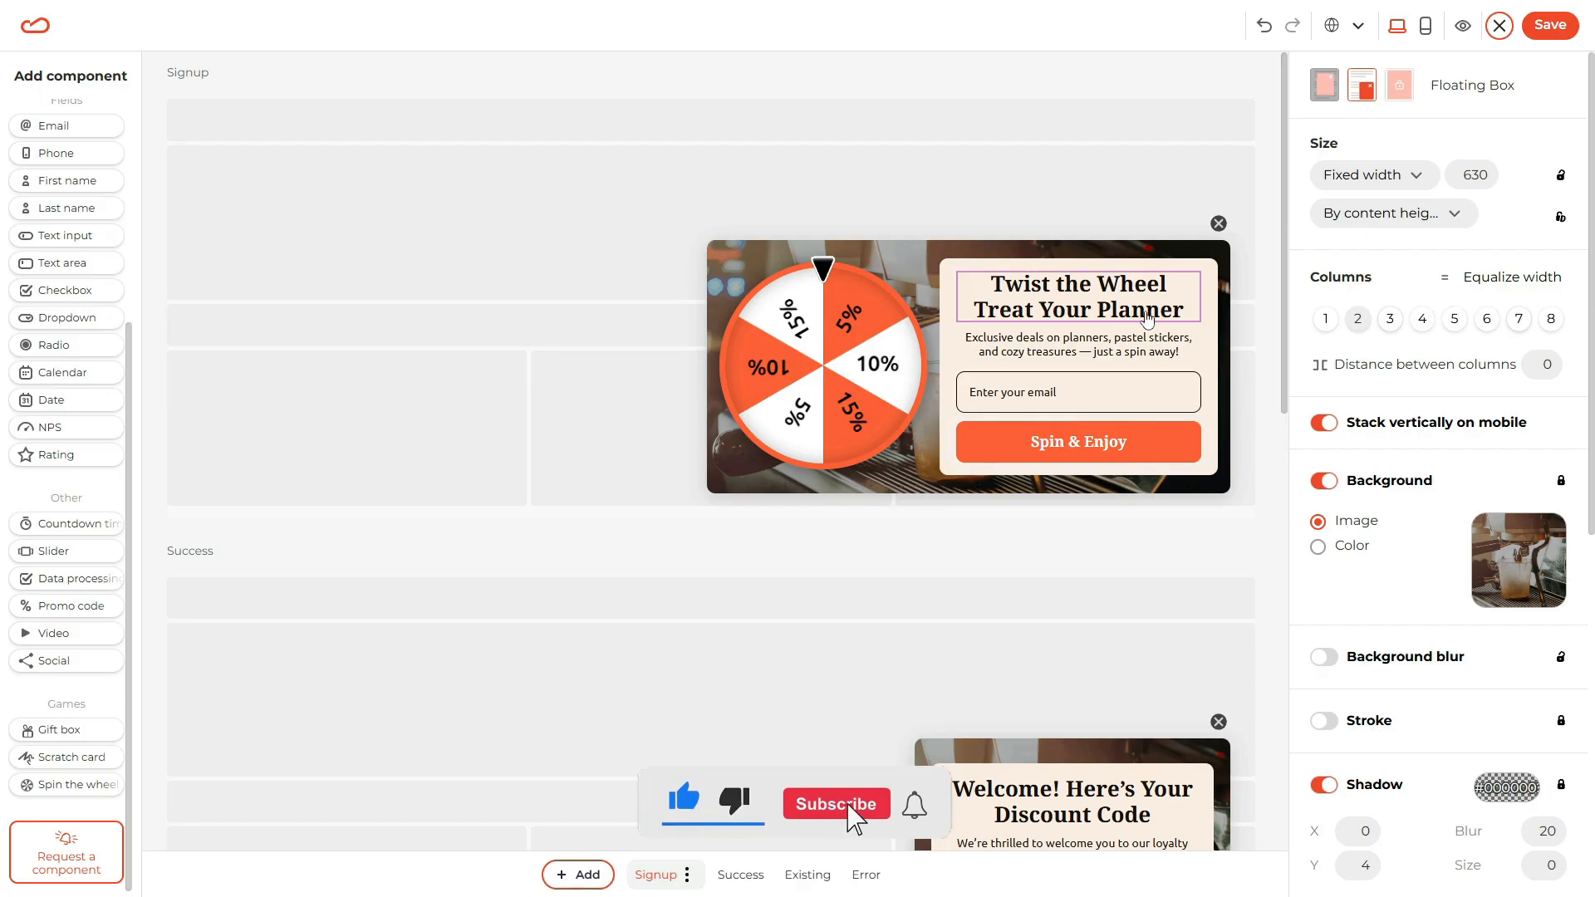
# Set the title's font family to Poppins.
pyautogui.click(1102, 309)
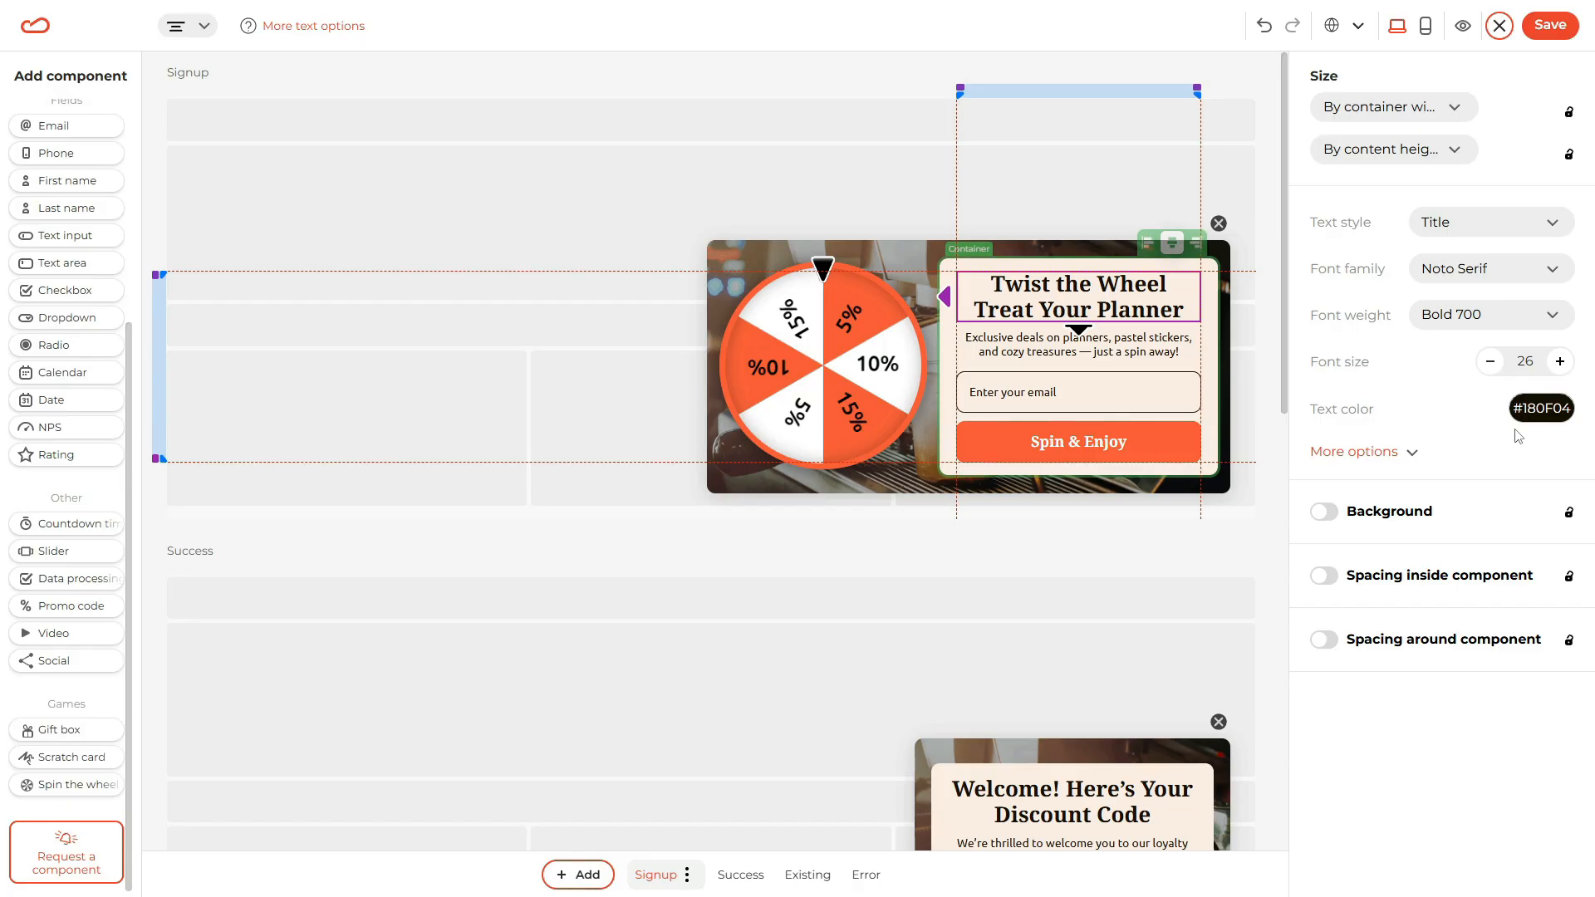
pyautogui.click(1492, 283)
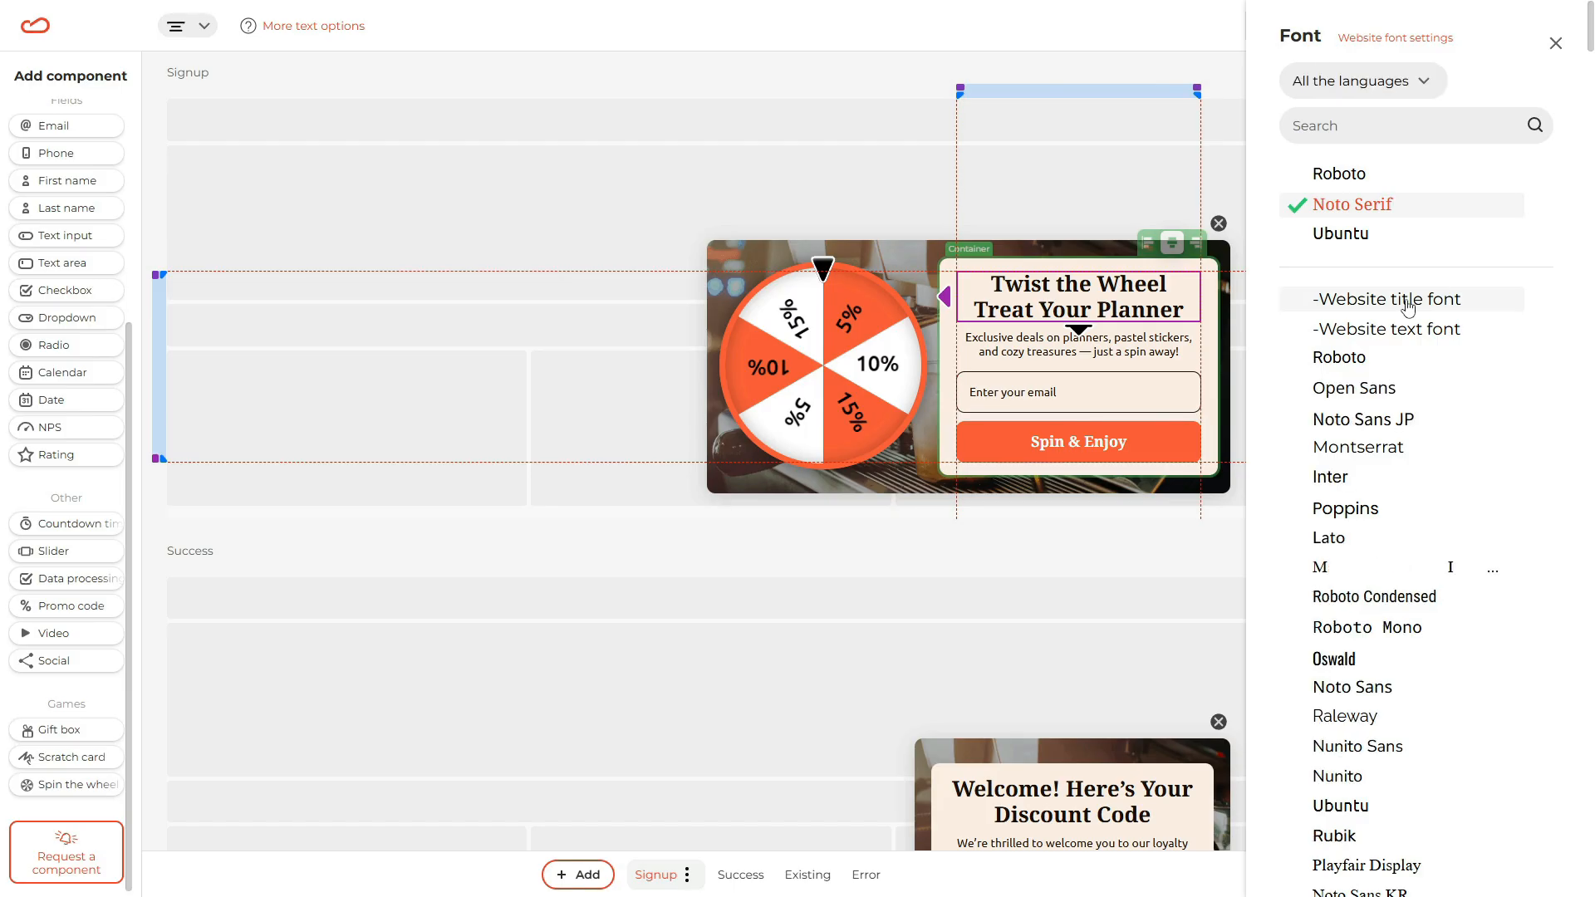
pyautogui.click(1357, 510)
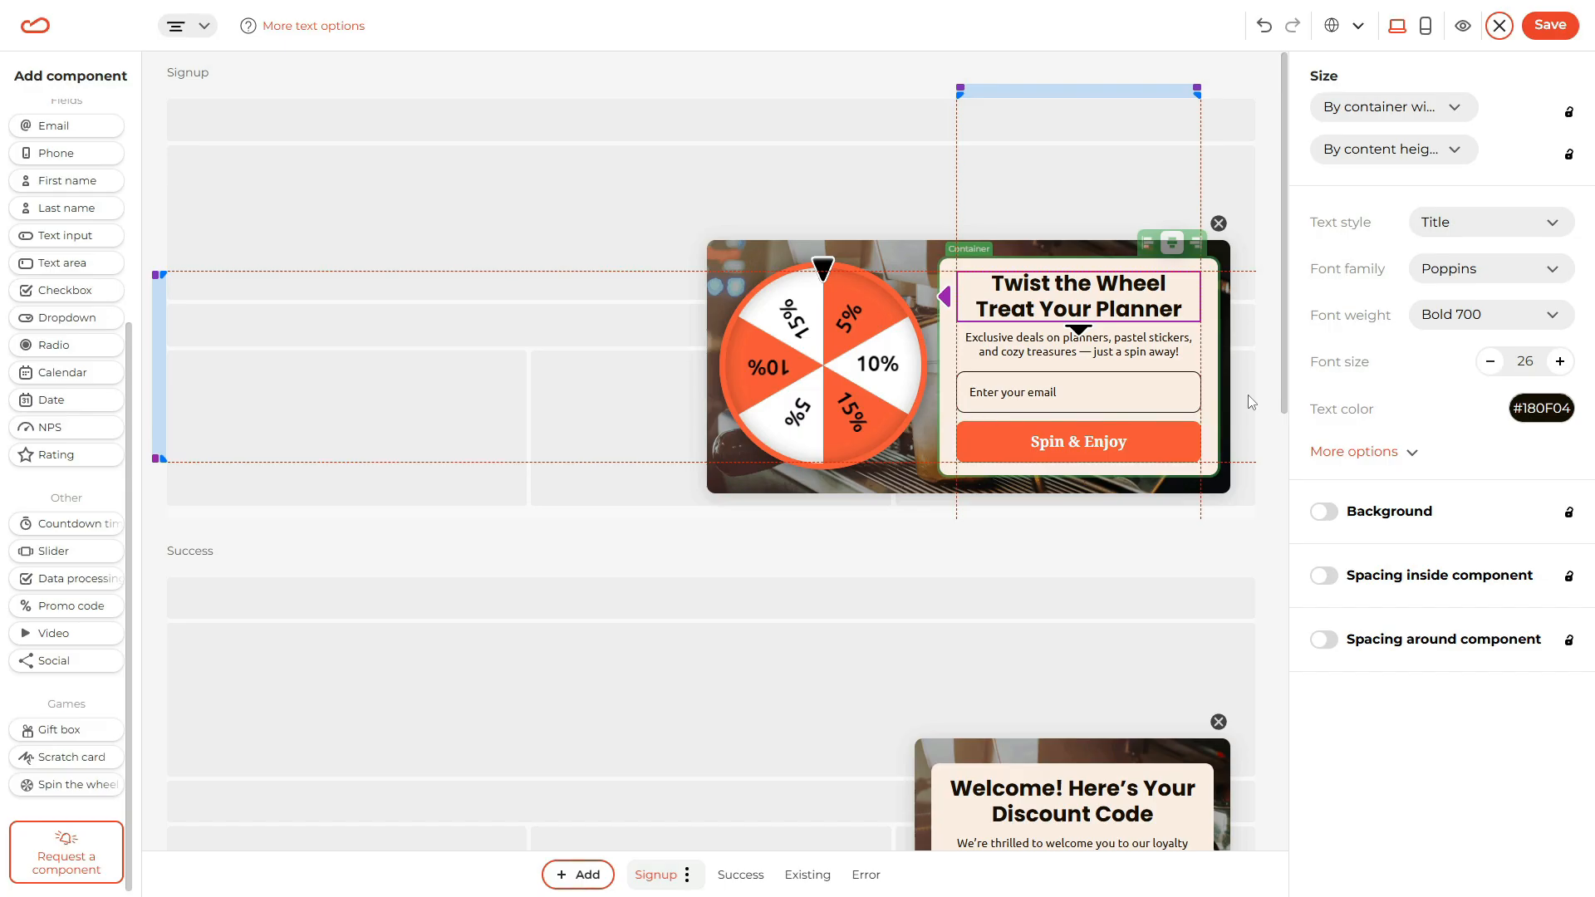
# Set the Spin & Enjoy button's background color to #351717 and its height to 54.
pyautogui.click(1185, 447)
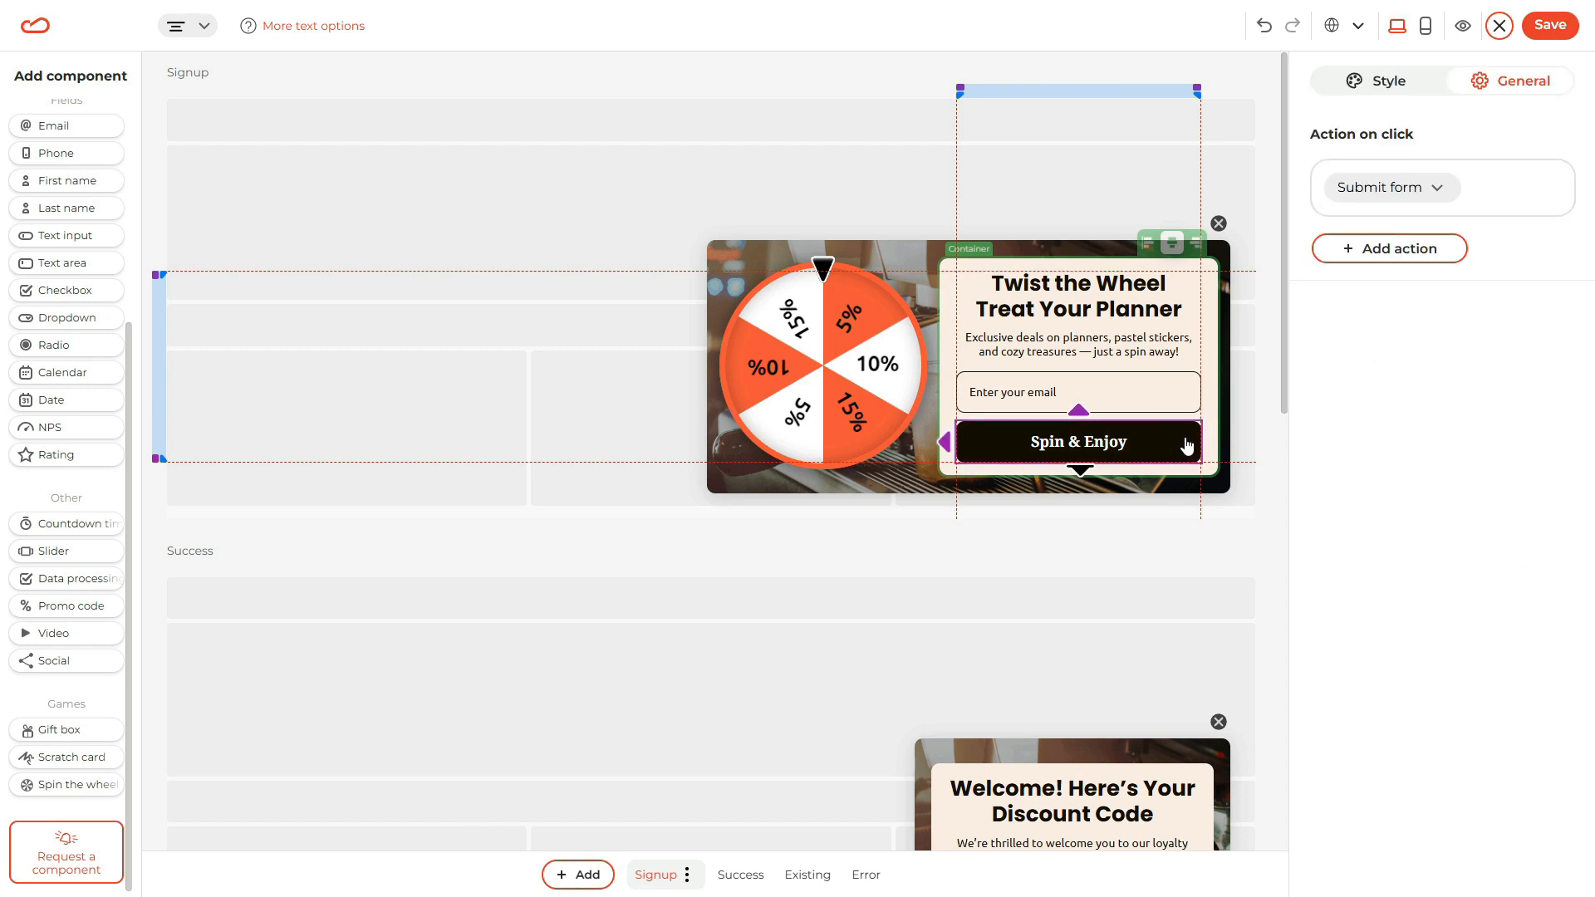
pyautogui.click(1399, 85)
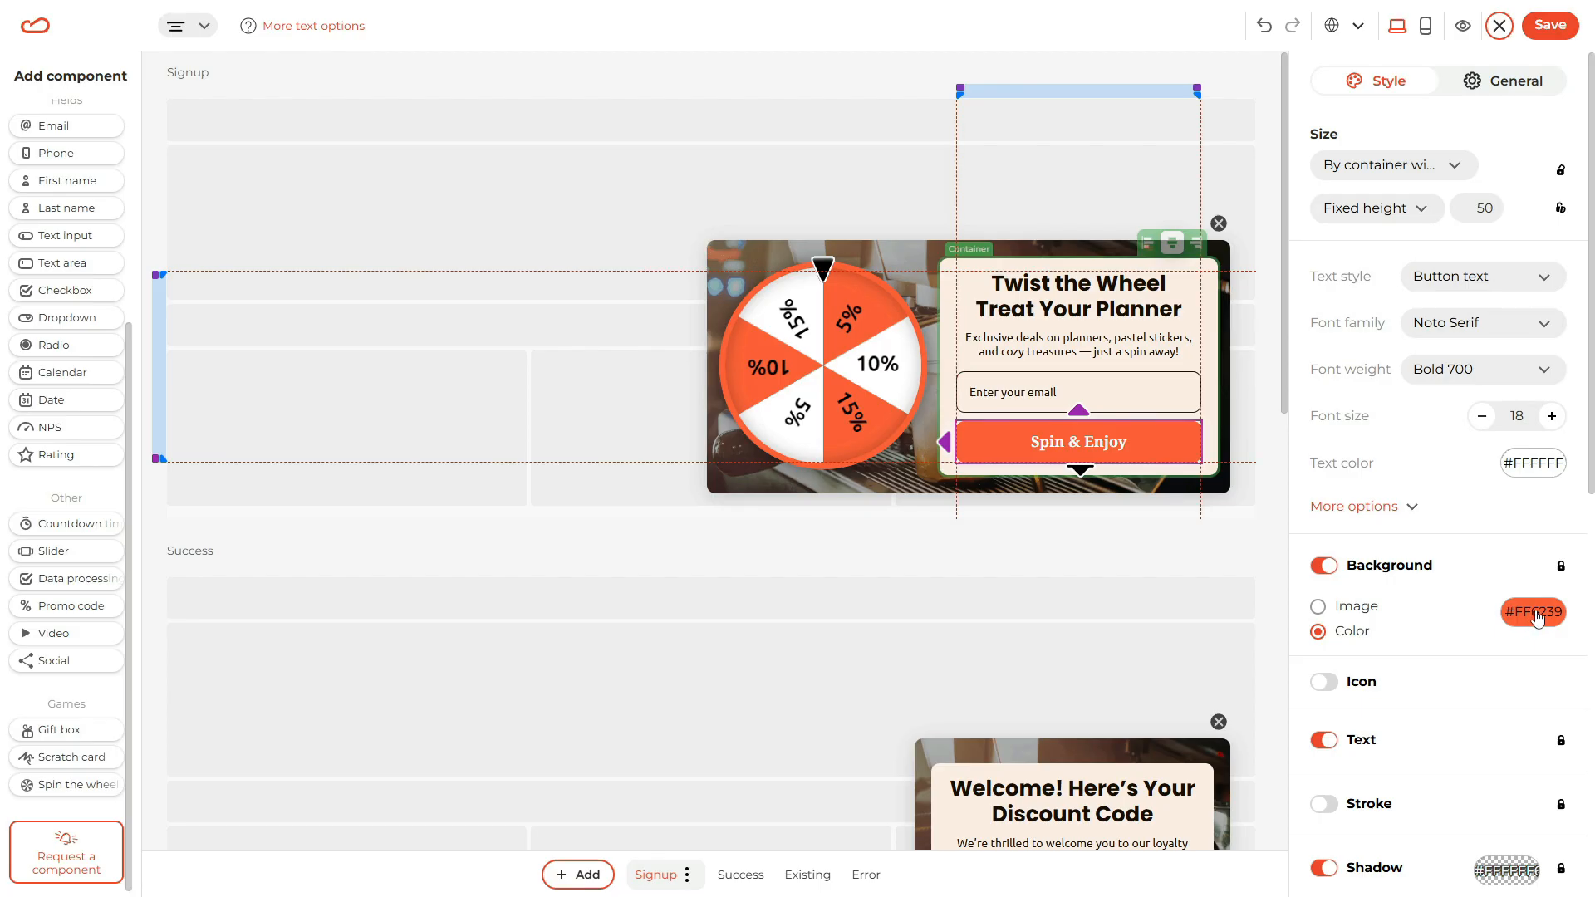
pyautogui.click(1534, 613)
pyautogui.moveTo(1459, 321); pyautogui.dragTo(1460, 342)
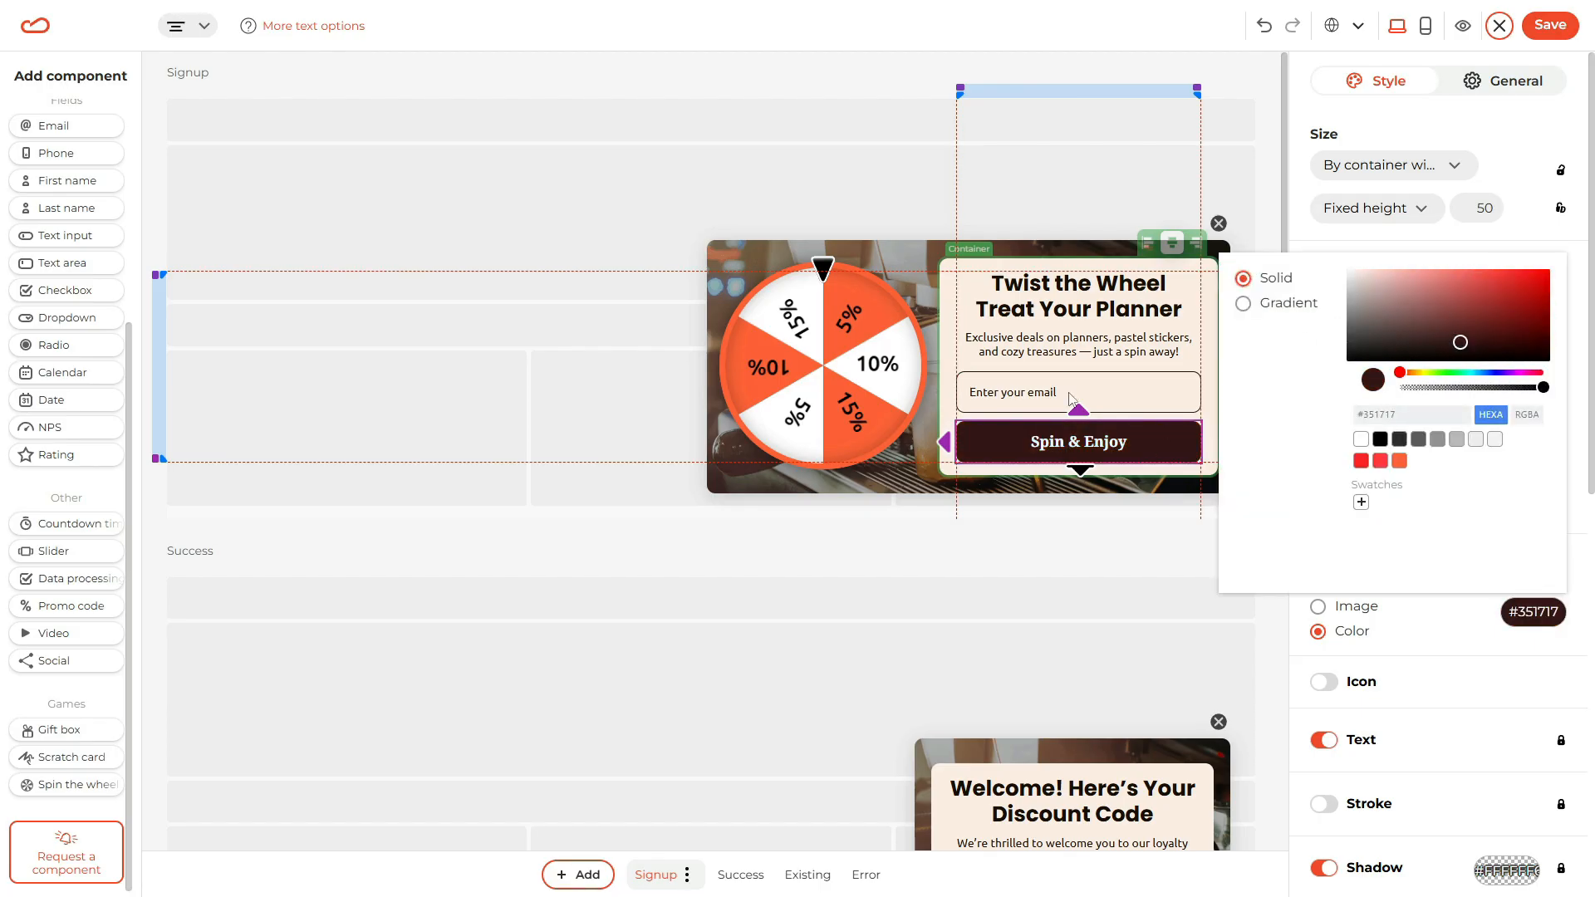
pyautogui.click(1077, 407)
pyautogui.moveTo(1077, 407); pyautogui.dragTo(1079, 409)
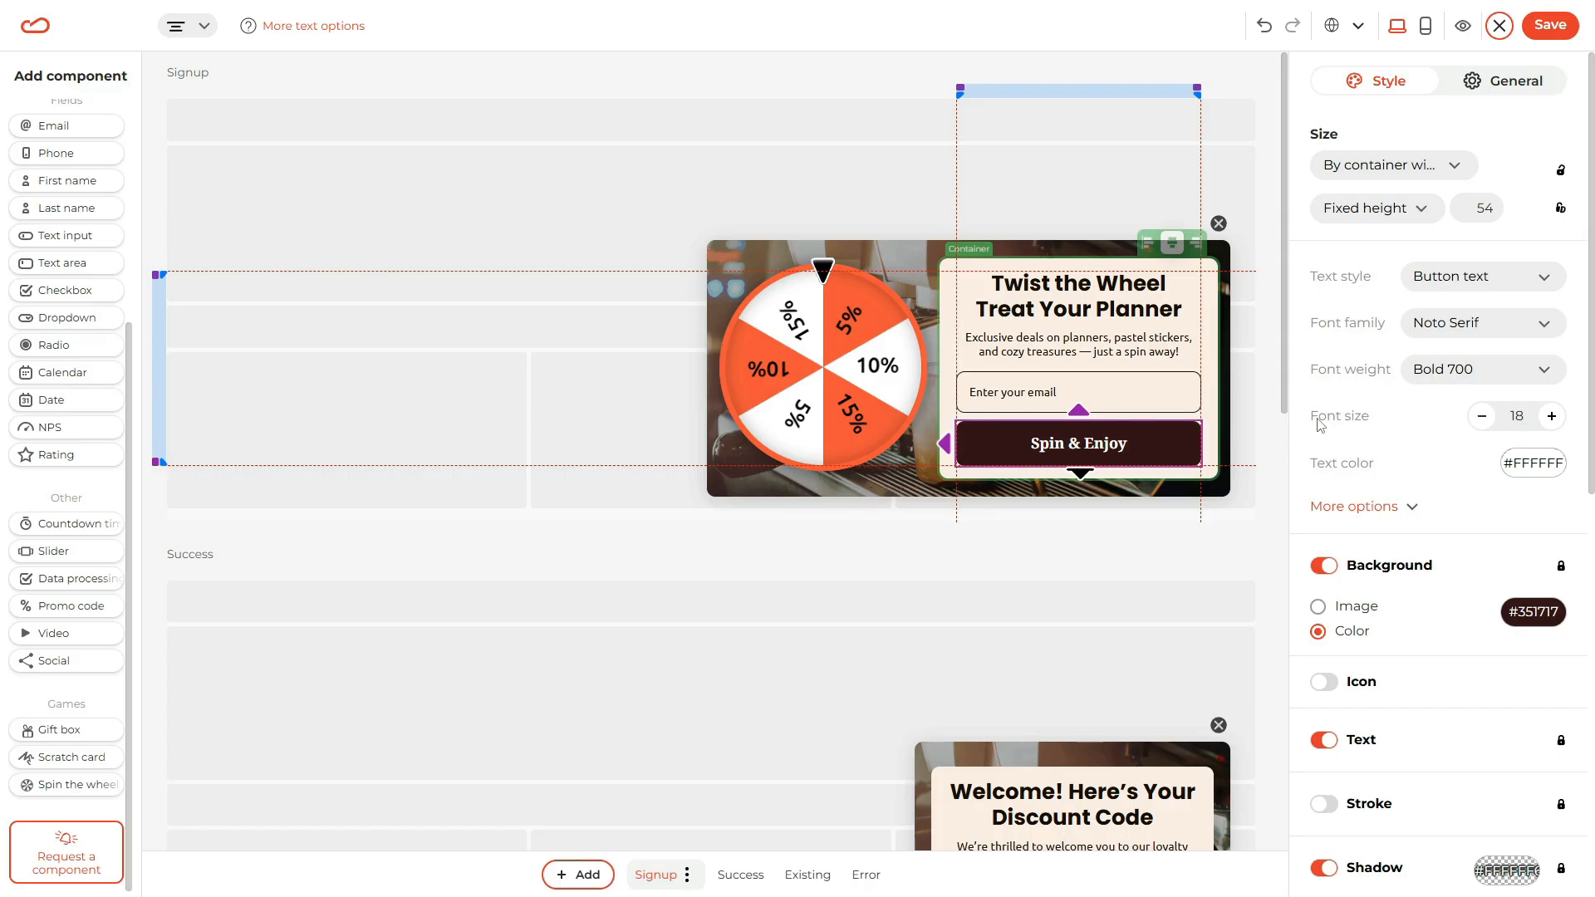
# Examine the on-click action options available for the Spin & Enjoy button.
pyautogui.click(1503, 101)
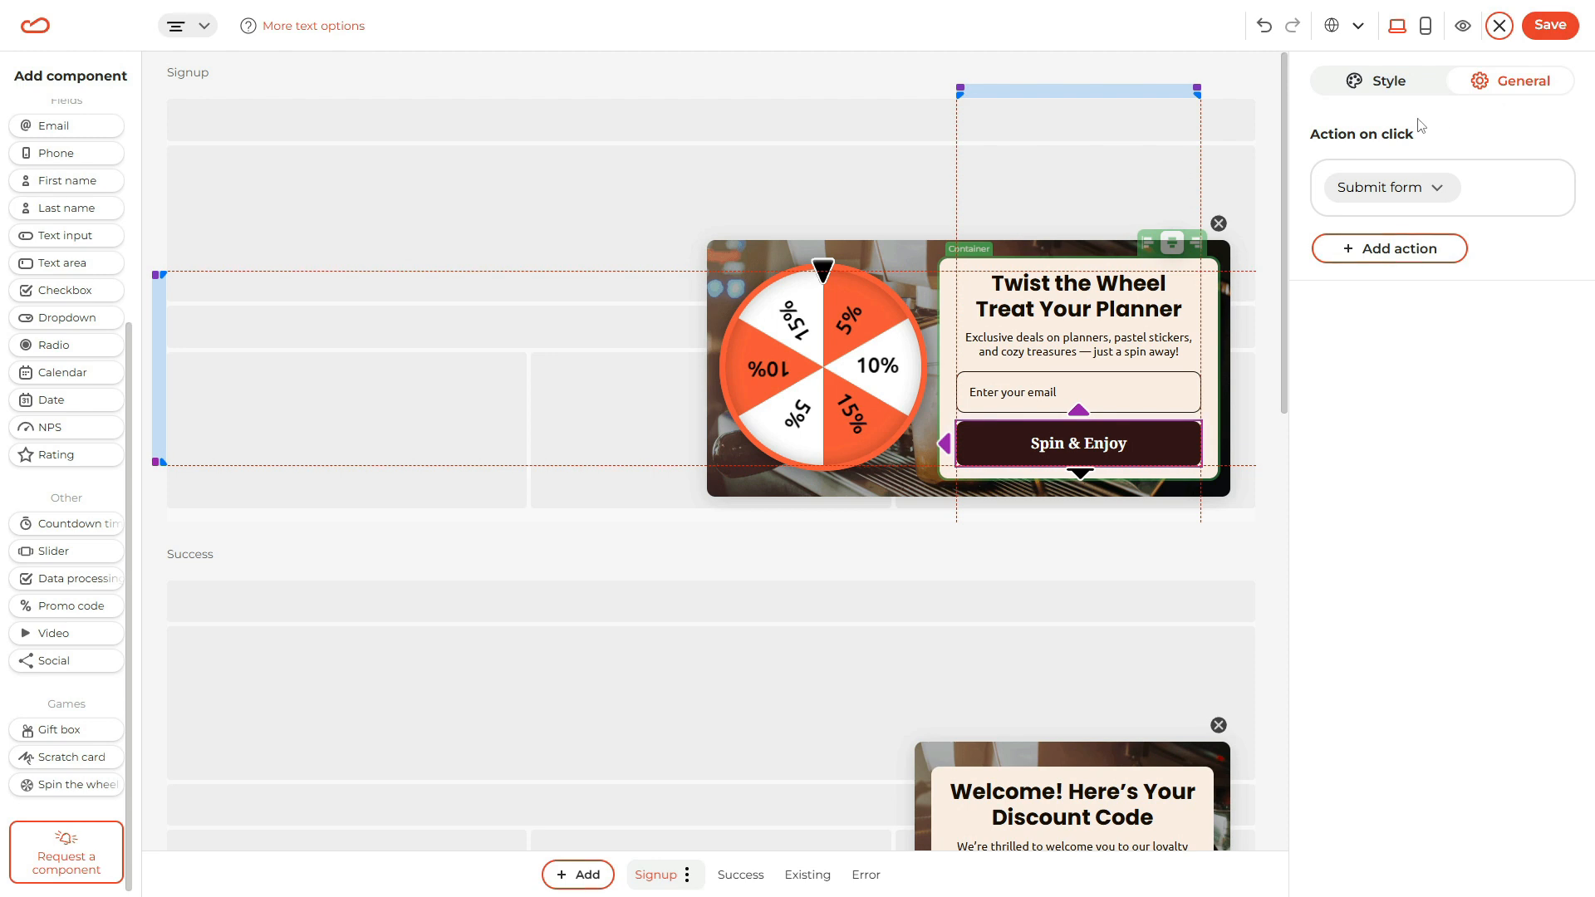
pyautogui.click(1422, 182)
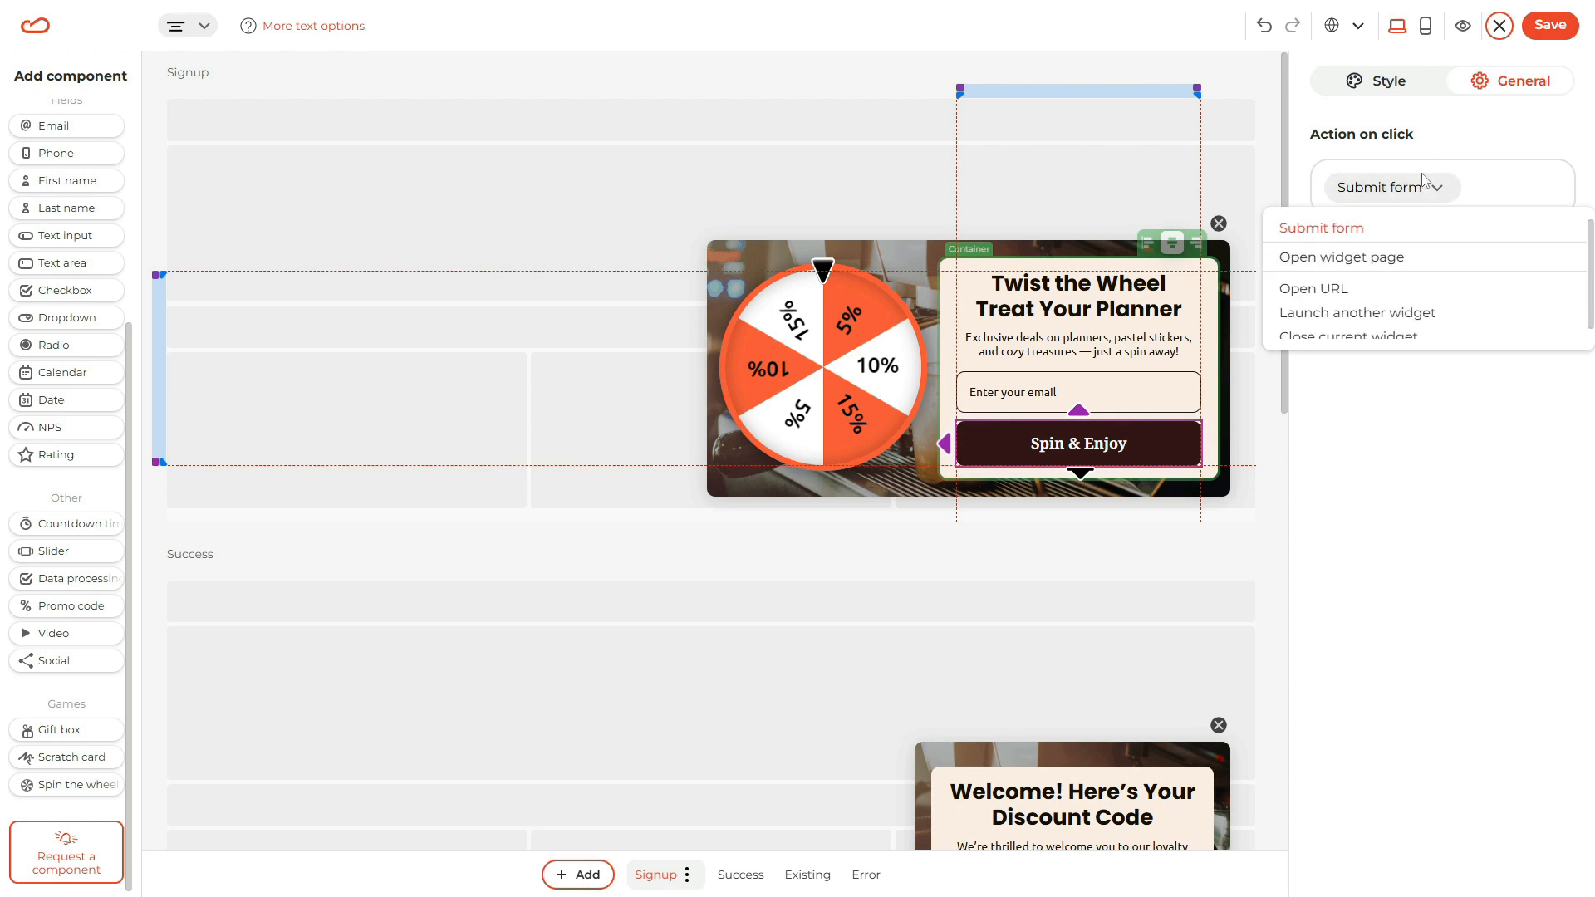
pyautogui.click(1268, 327)
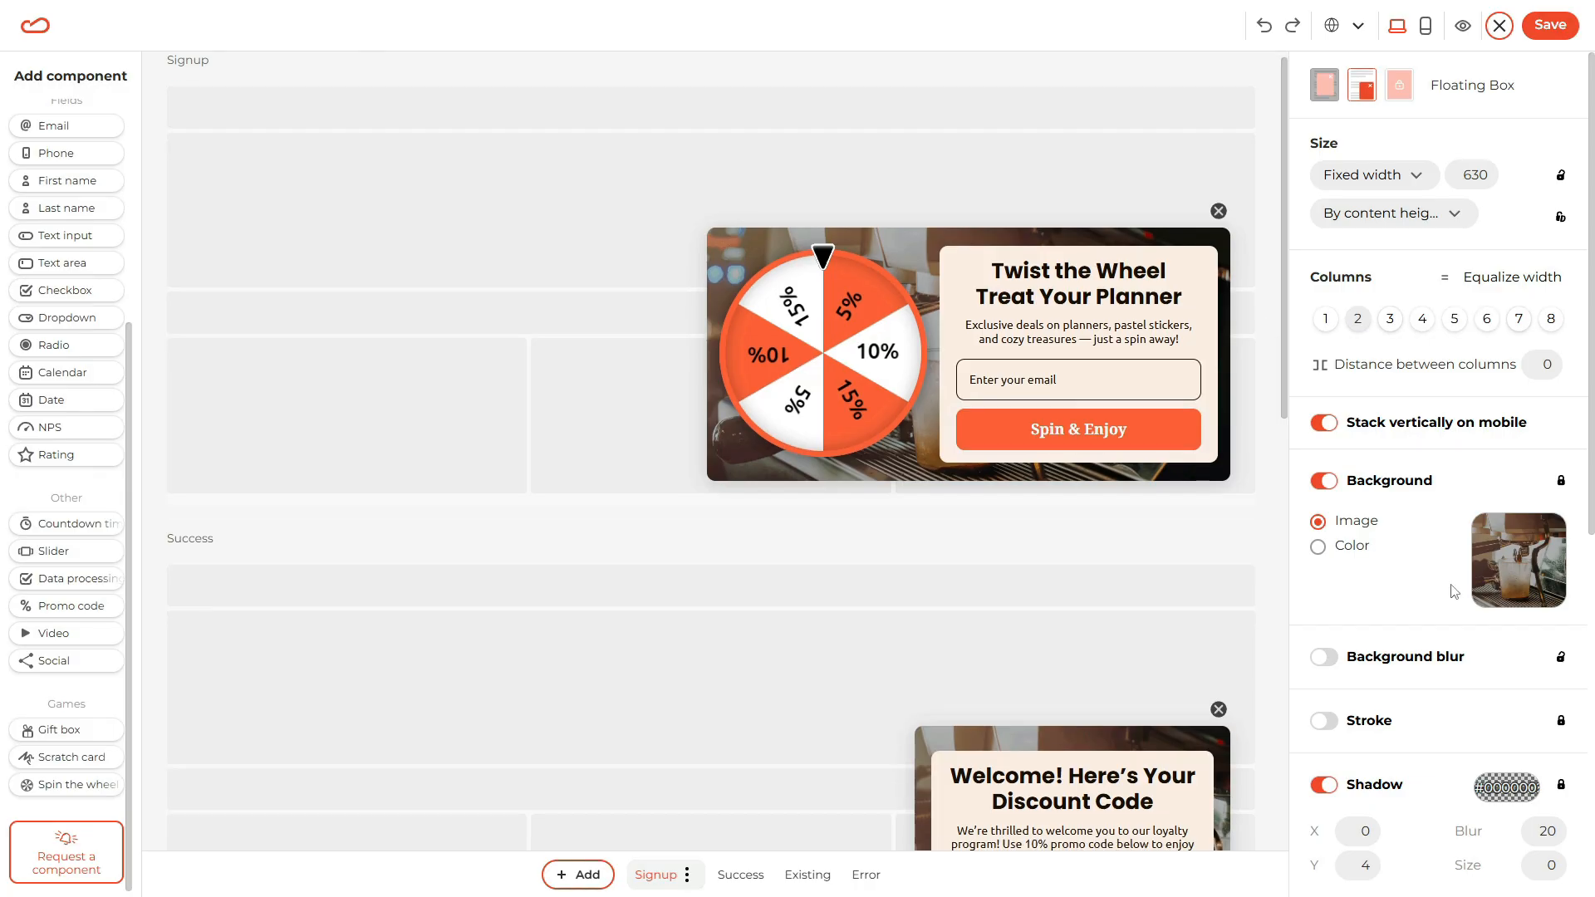
# Try a solid color background instead of the image on the floating box, and toggle its shadow.
pyautogui.click(1326, 481)
pyautogui.click(1327, 483)
pyautogui.click(1317, 548)
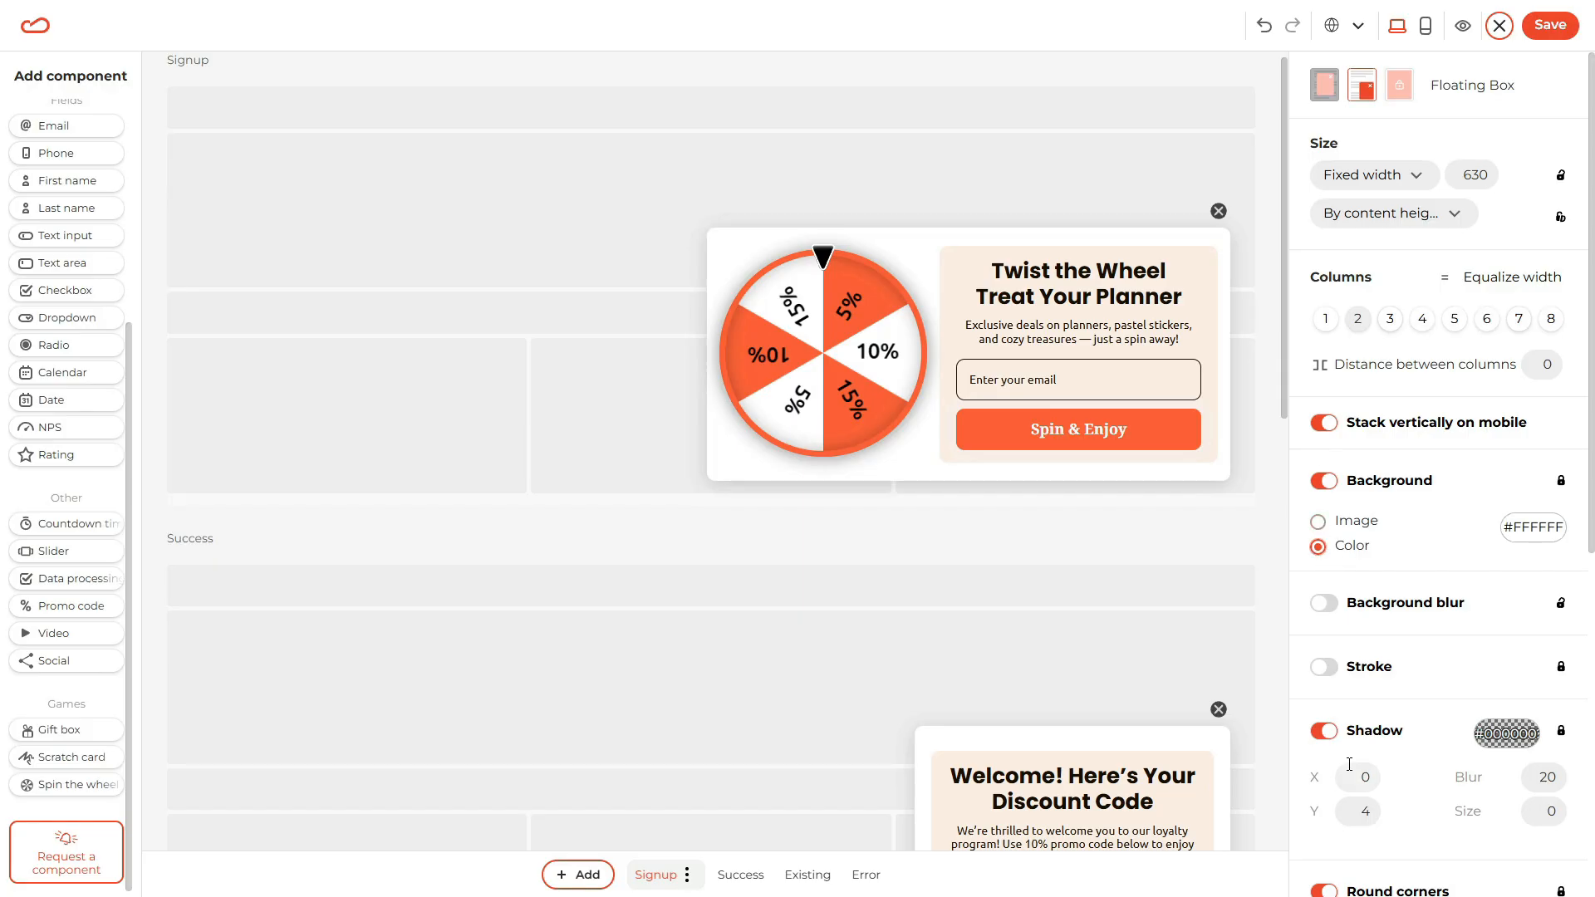
pyautogui.click(1326, 730)
pyautogui.click(1328, 730)
# Undo the floating box's shadow and background changes.
pyautogui.click(1264, 26)
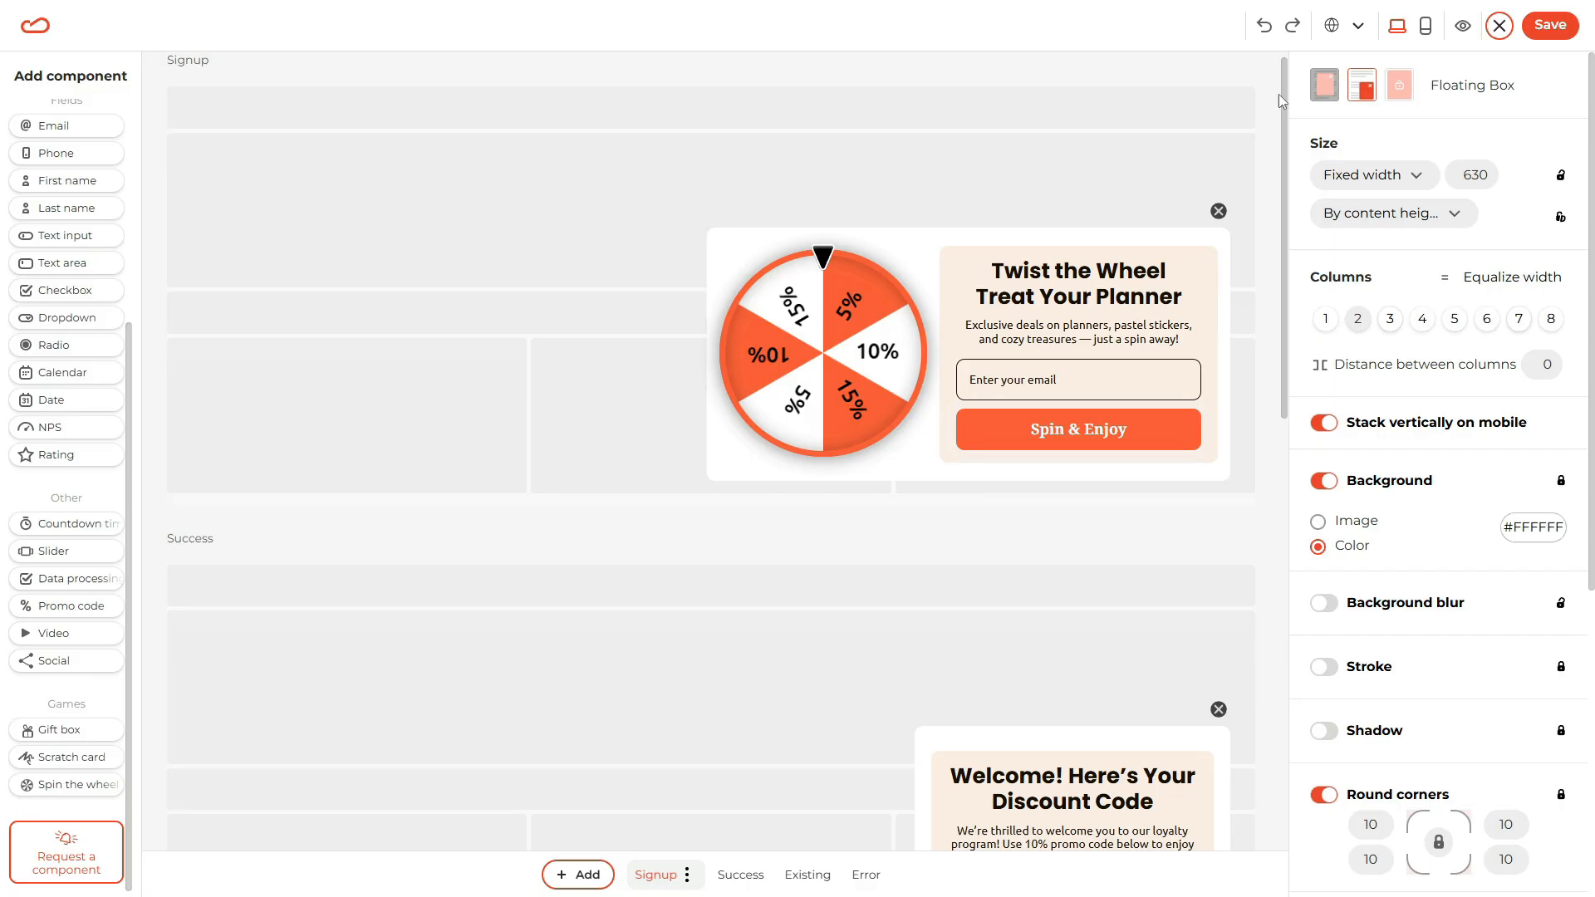
pyautogui.click(1266, 32)
pyautogui.click(1265, 31)
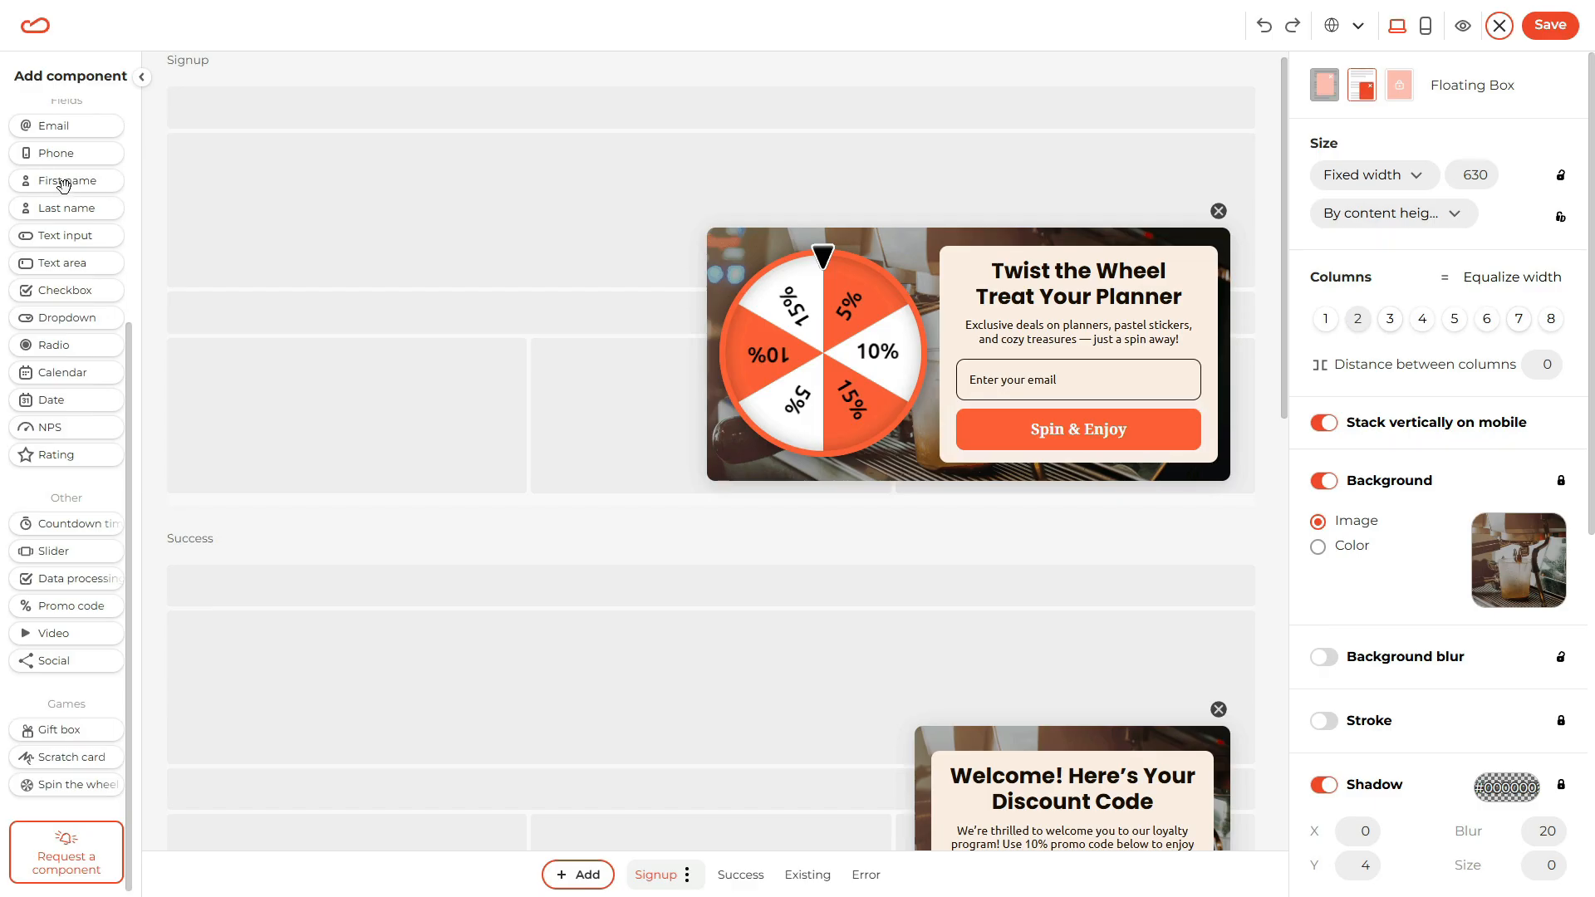
# Add a First name field between the email field and the Spin & Enjoy button, and undo the addition.
pyautogui.moveTo(46, 181); pyautogui.dragTo(1025, 403)
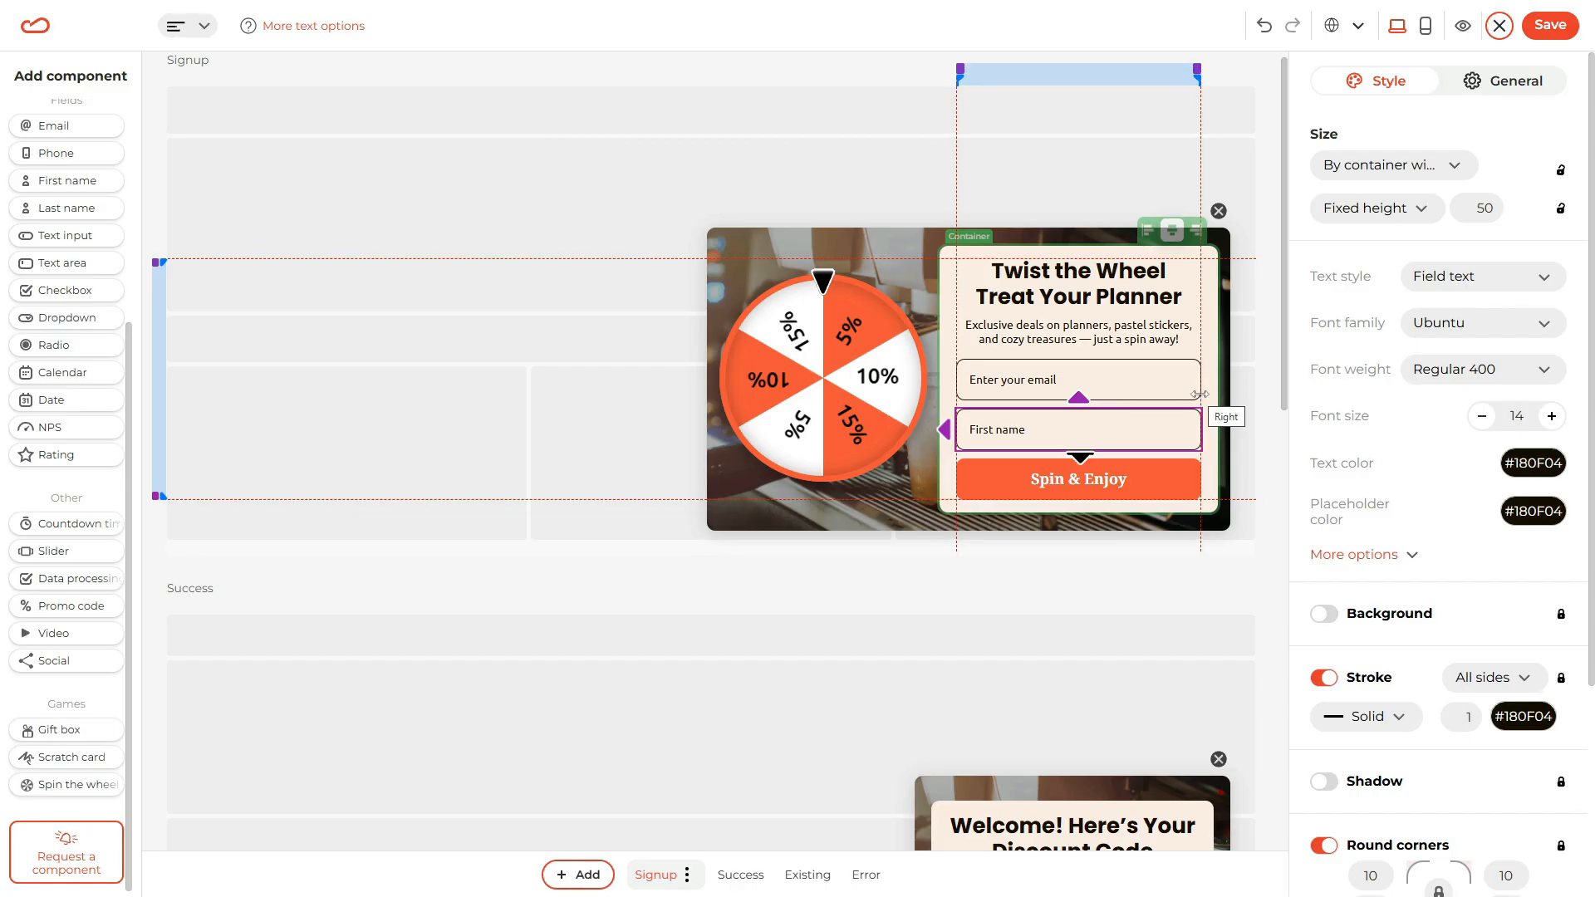
pyautogui.hotkey('ctrl', 'z')
# Open the spin wheel's rewards for editing, review their chances and prizes, and try adding a percentage discount reward.
pyautogui.click(844, 300)
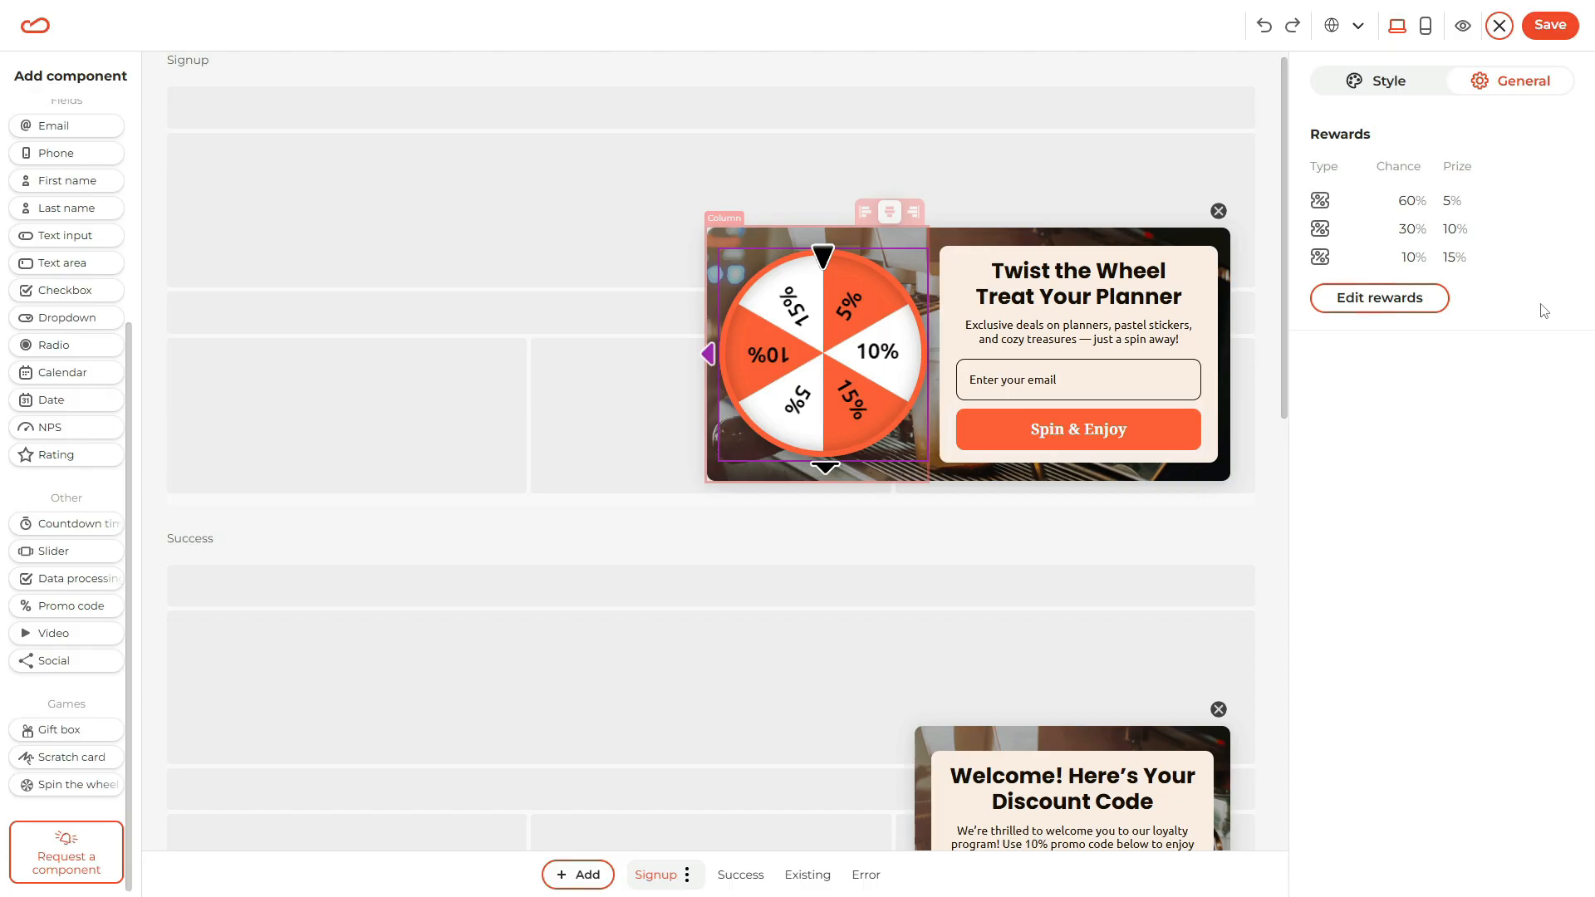
pyautogui.moveTo(1536, 265)
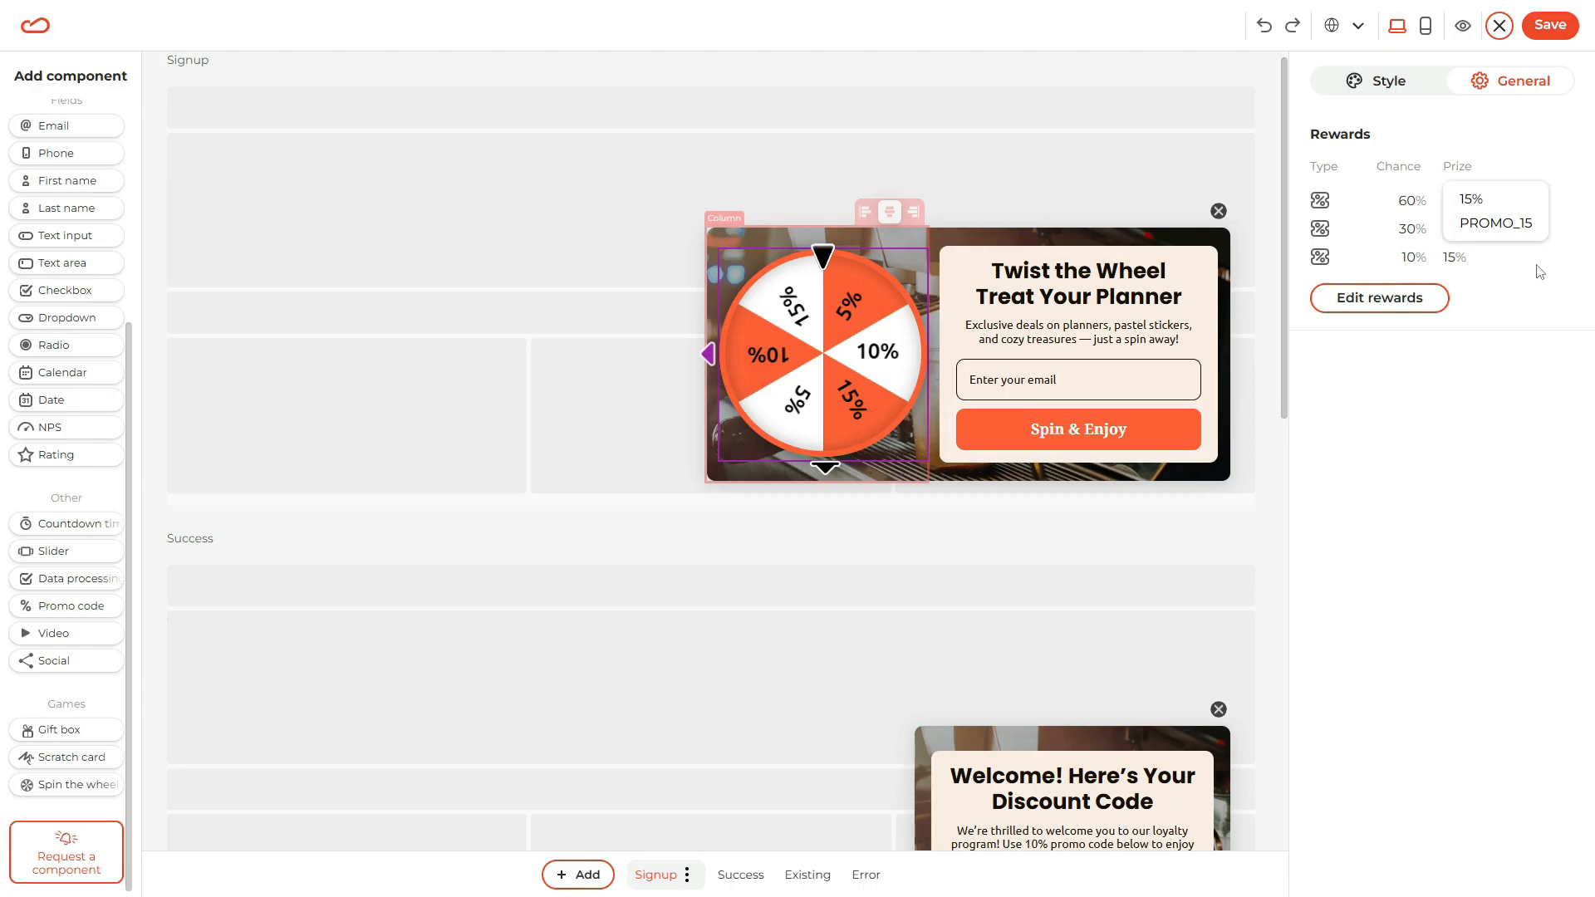
pyautogui.click(1433, 319)
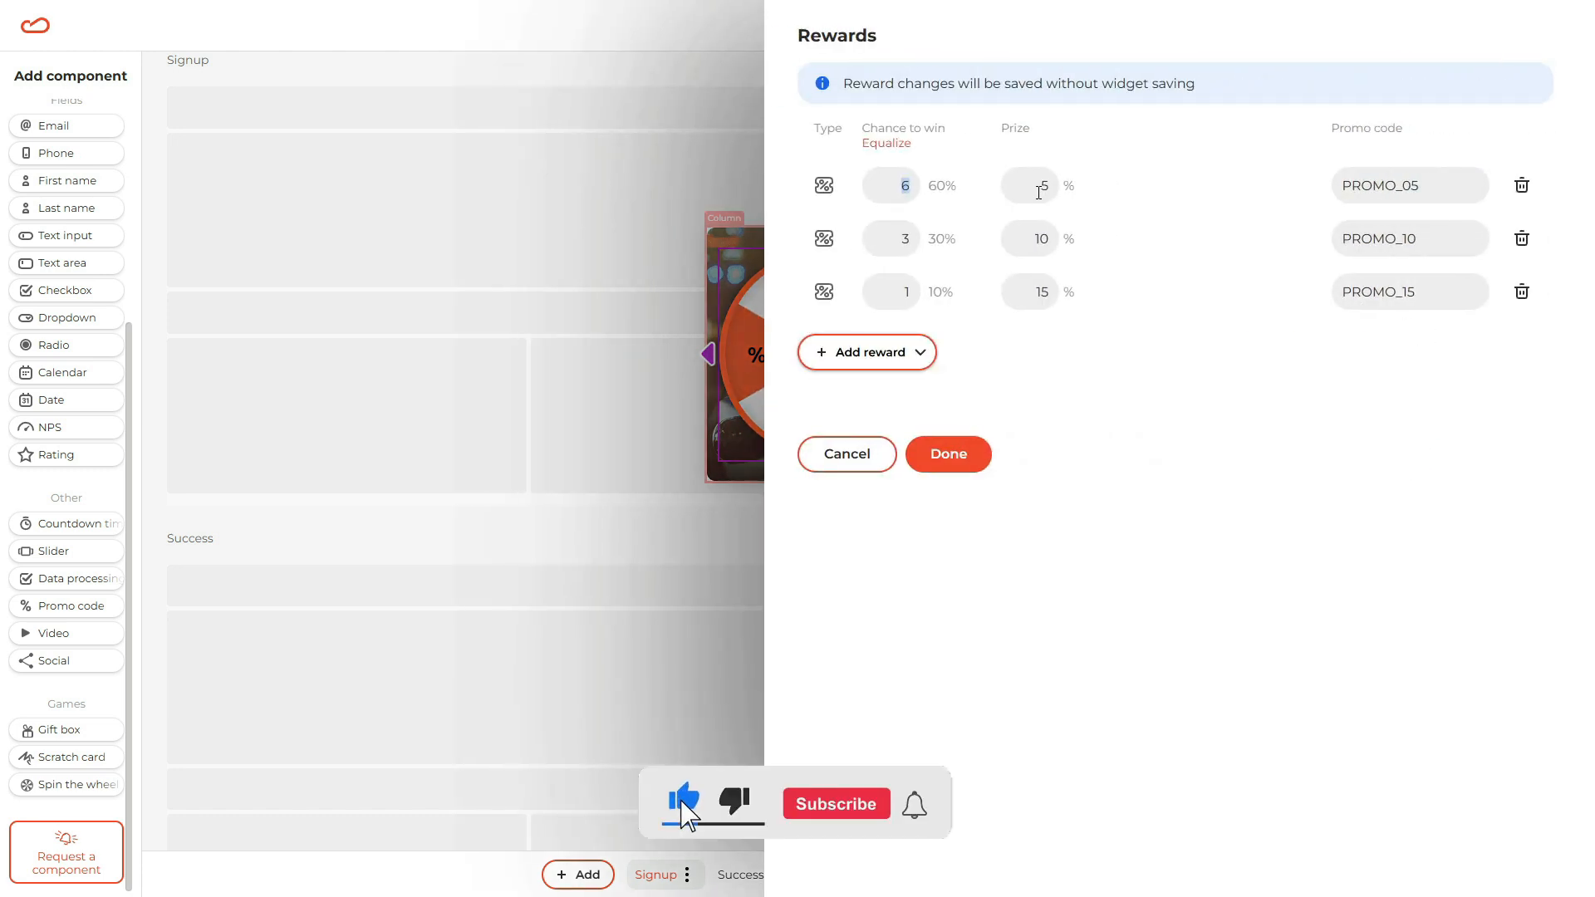
pyautogui.click(907, 248)
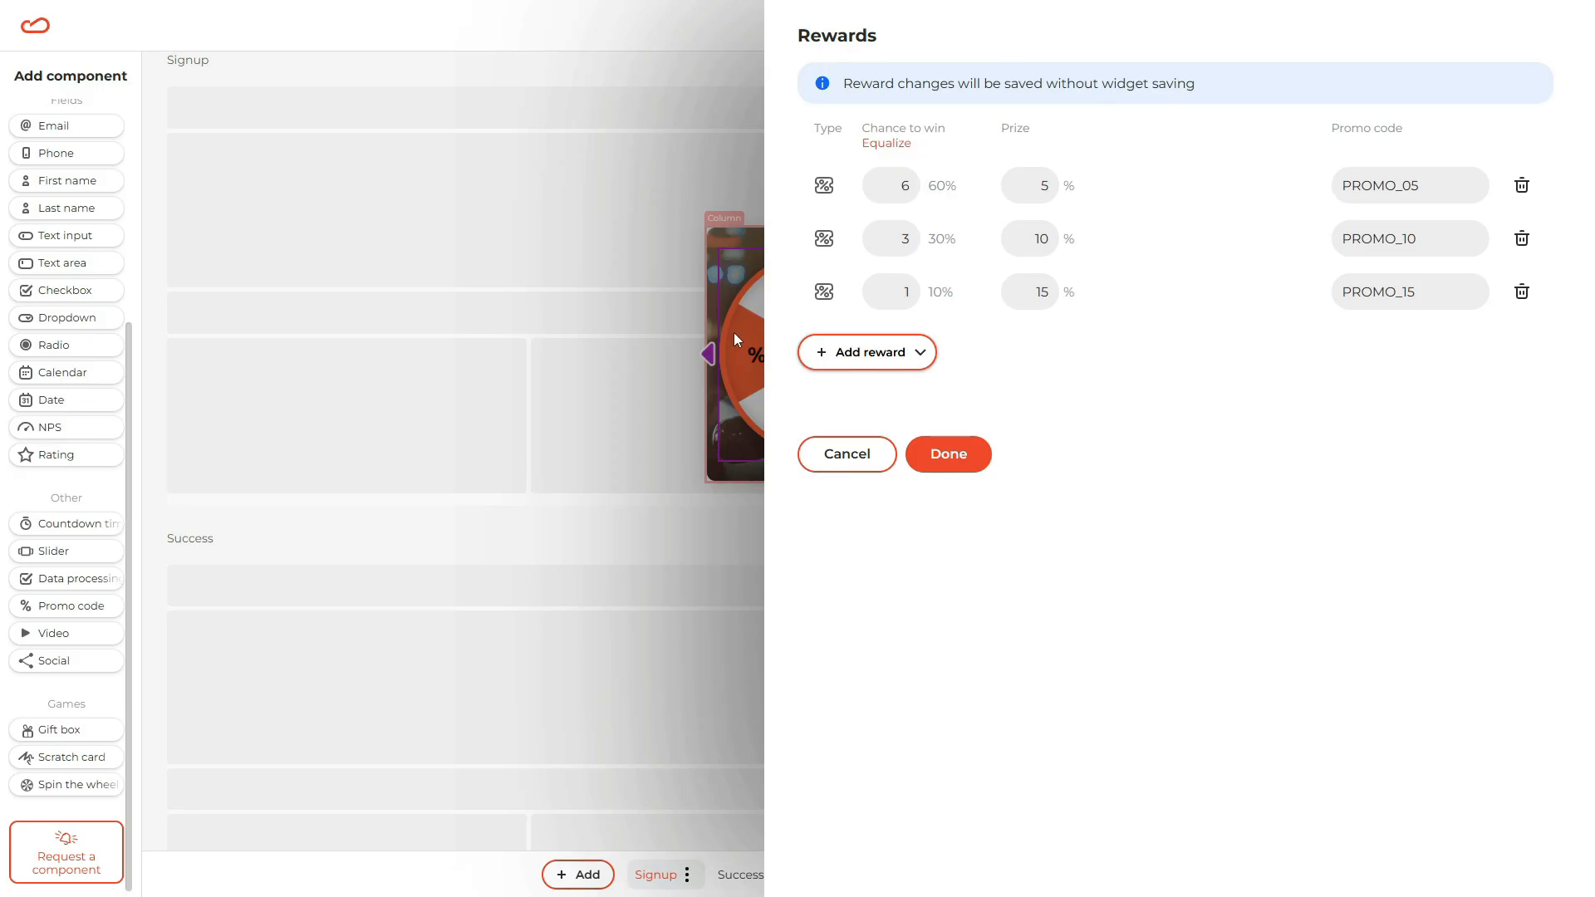
pyautogui.click(868, 365)
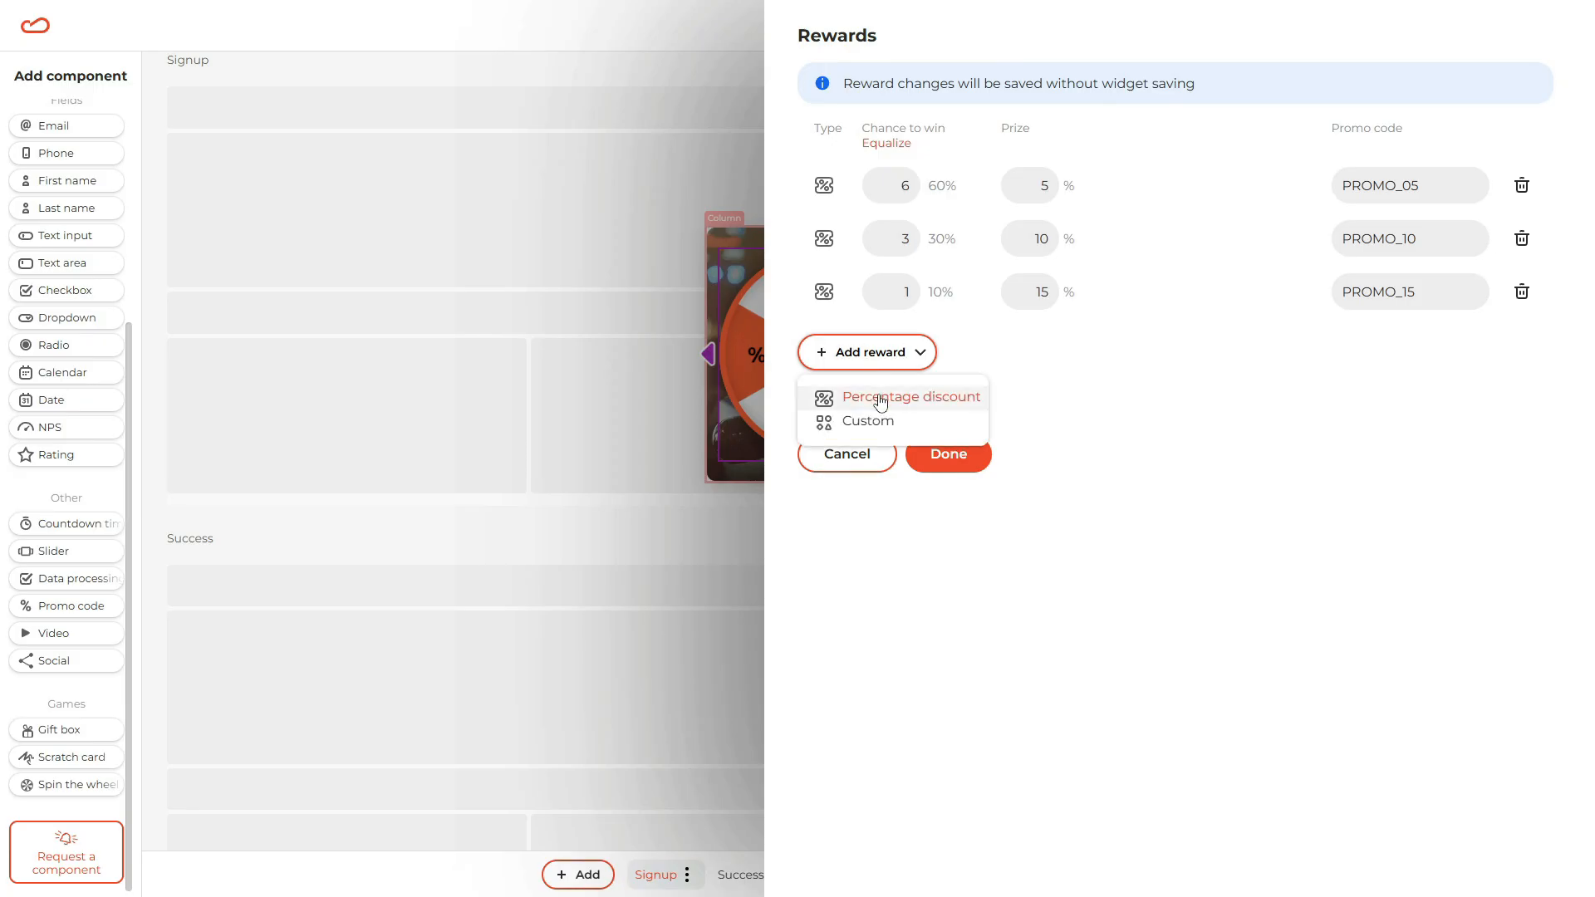
pyautogui.click(876, 395)
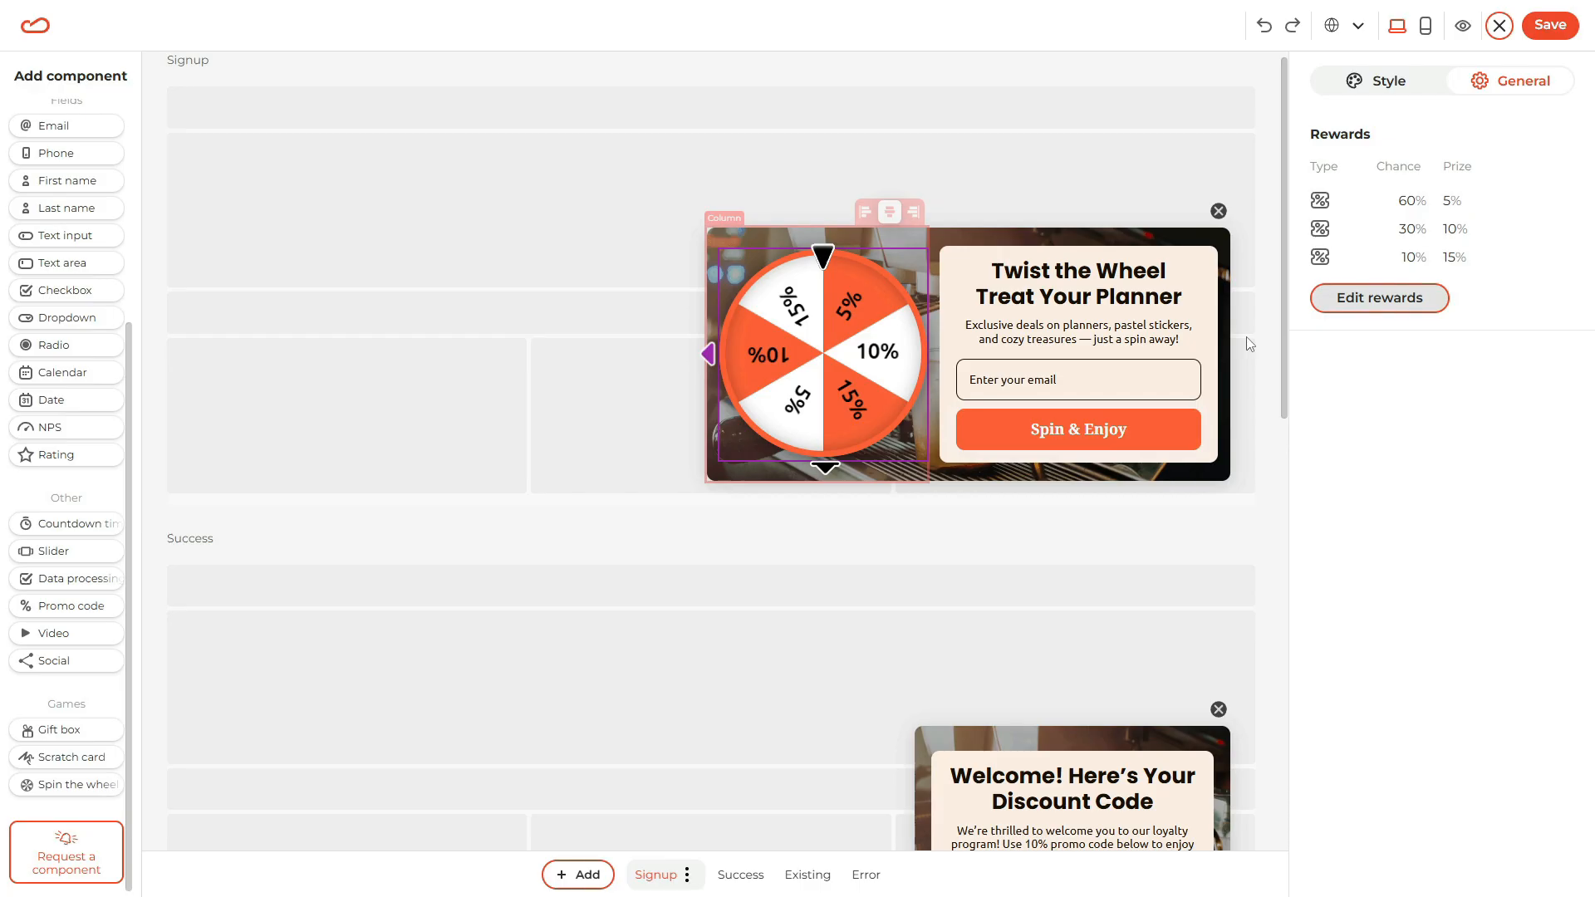
# Switch the editor to the mobile view and check the Signup popup's layout.
pyautogui.click(1430, 38)
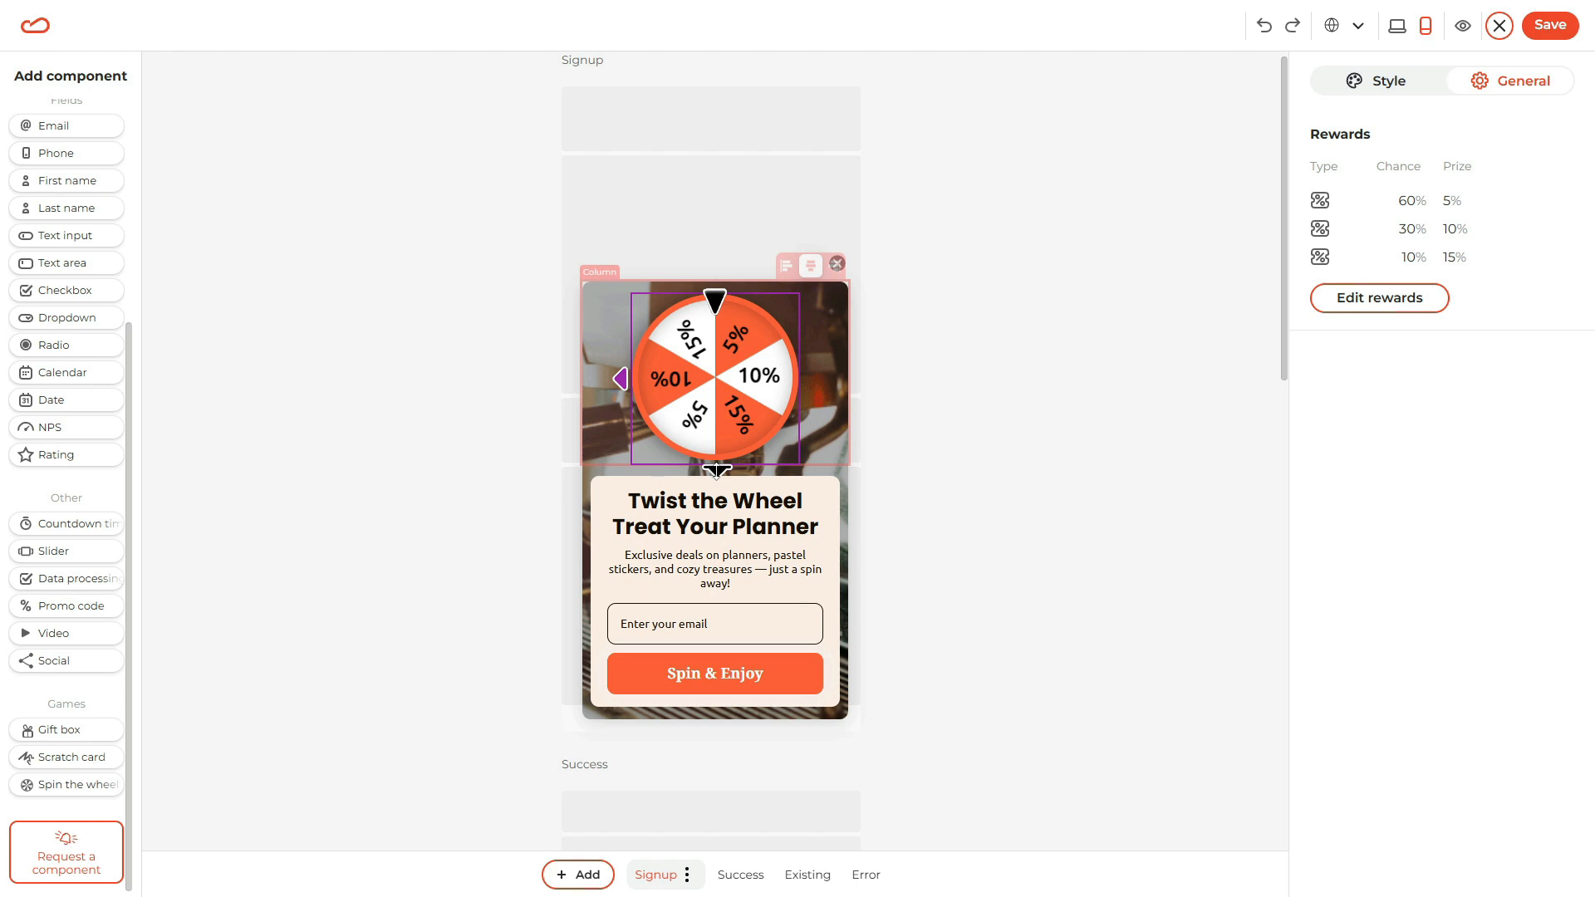
pyautogui.scroll(-1, 719, 485)
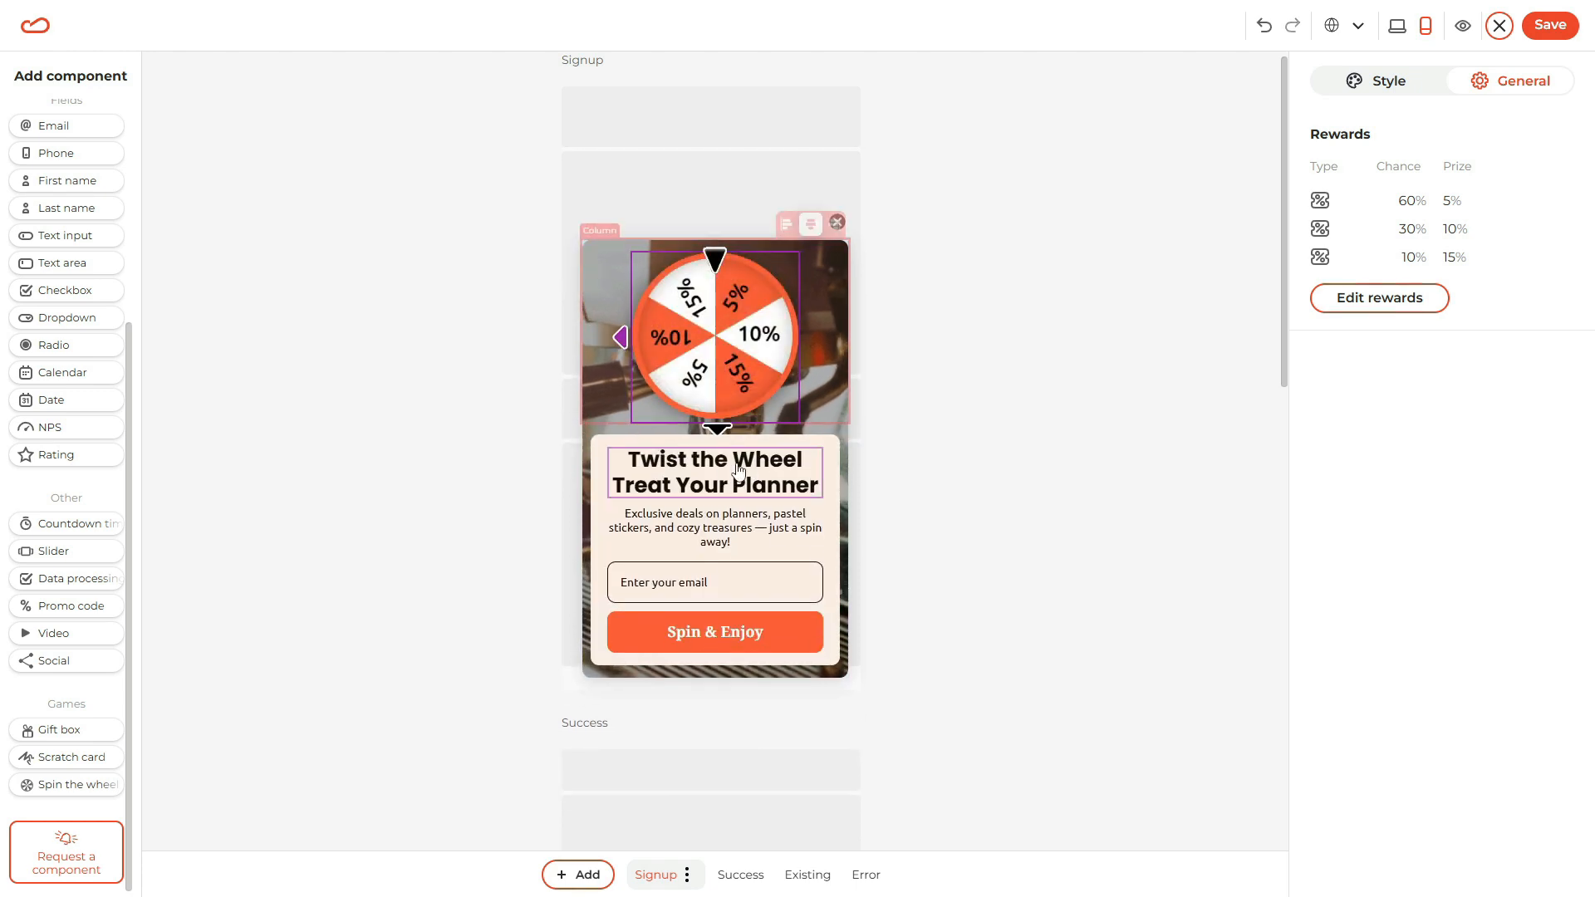
# Add slight space below the wheel in the mobile layout and preview the popup at mobile and desktop sizes.
pyautogui.moveTo(705, 415)
pyautogui.mouseDown()
pyautogui.moveTo(724, 765)
pyautogui.moveTo(728, 416)
pyautogui.mouseUp()
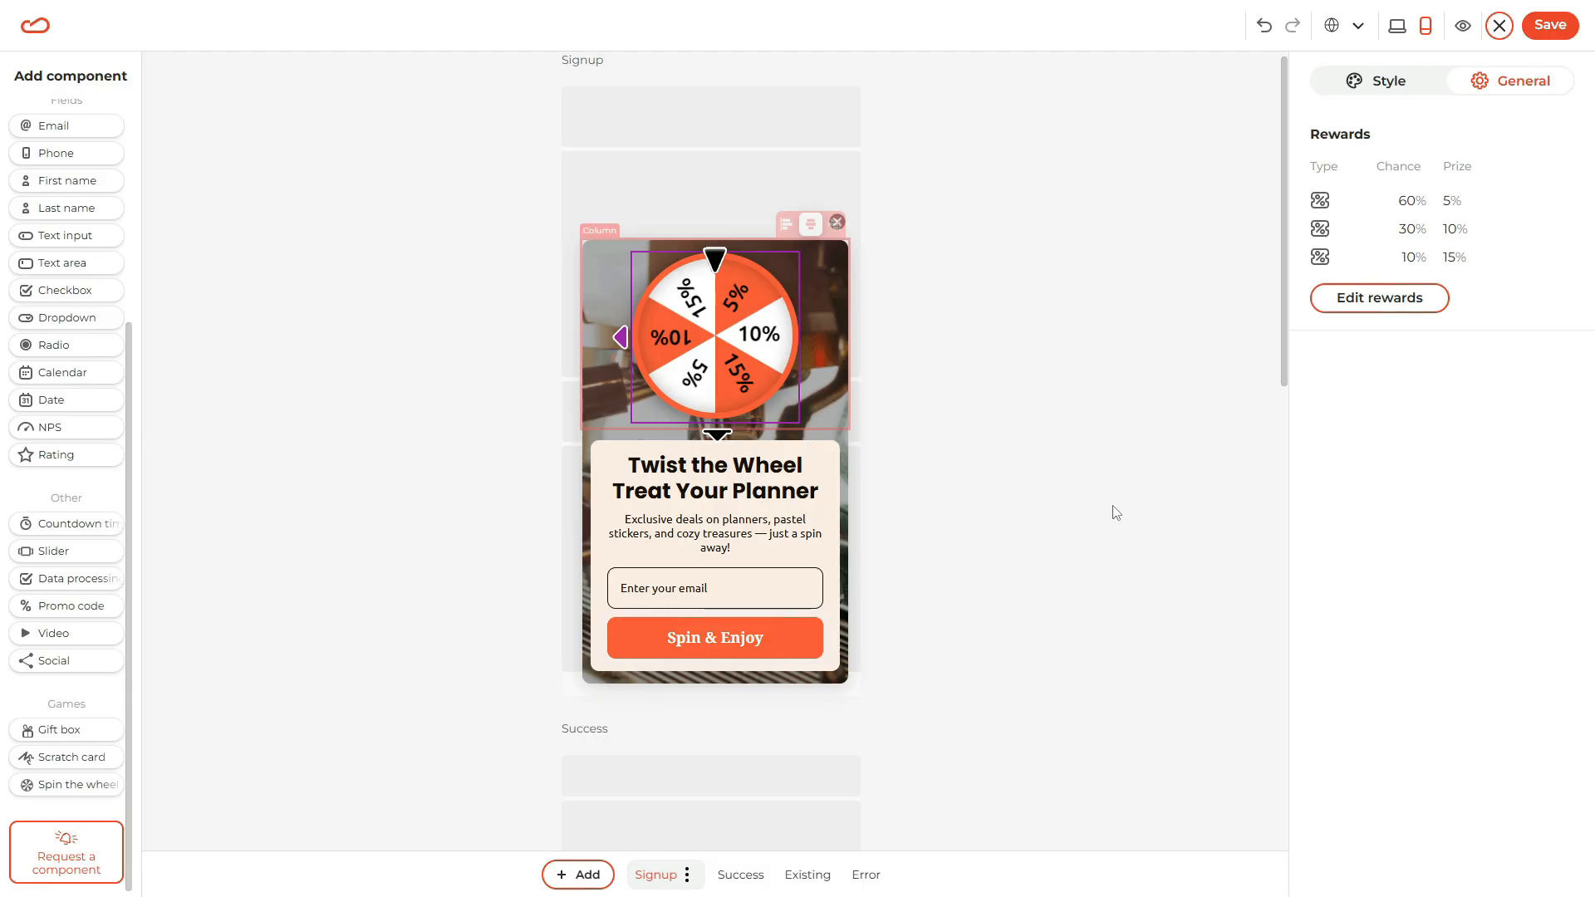
pyautogui.click(1464, 26)
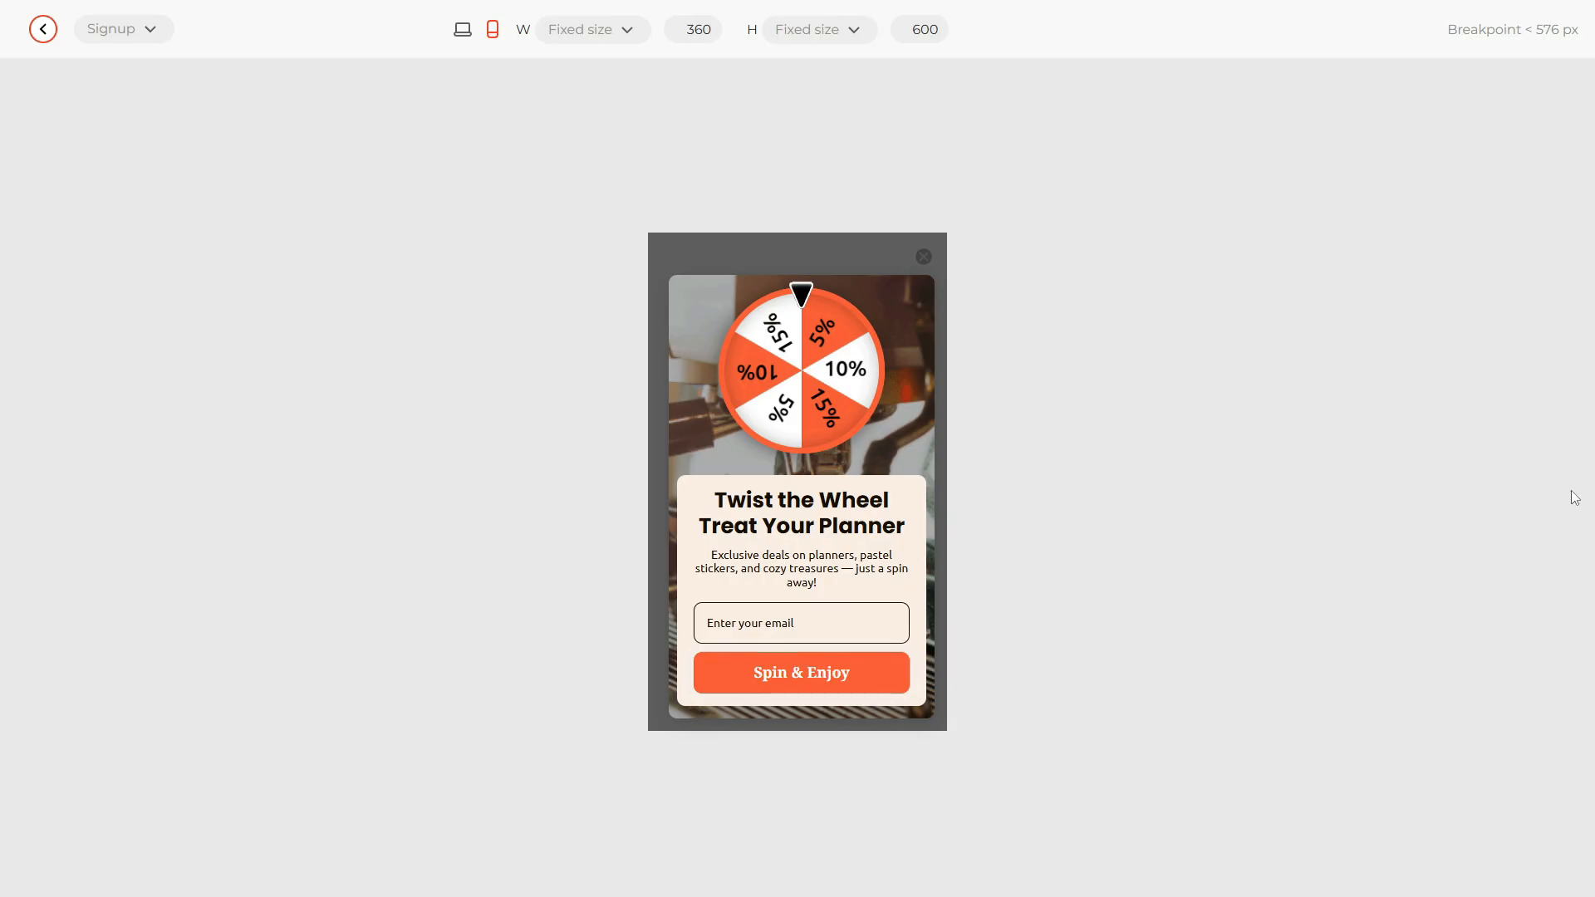
pyautogui.click(462, 29)
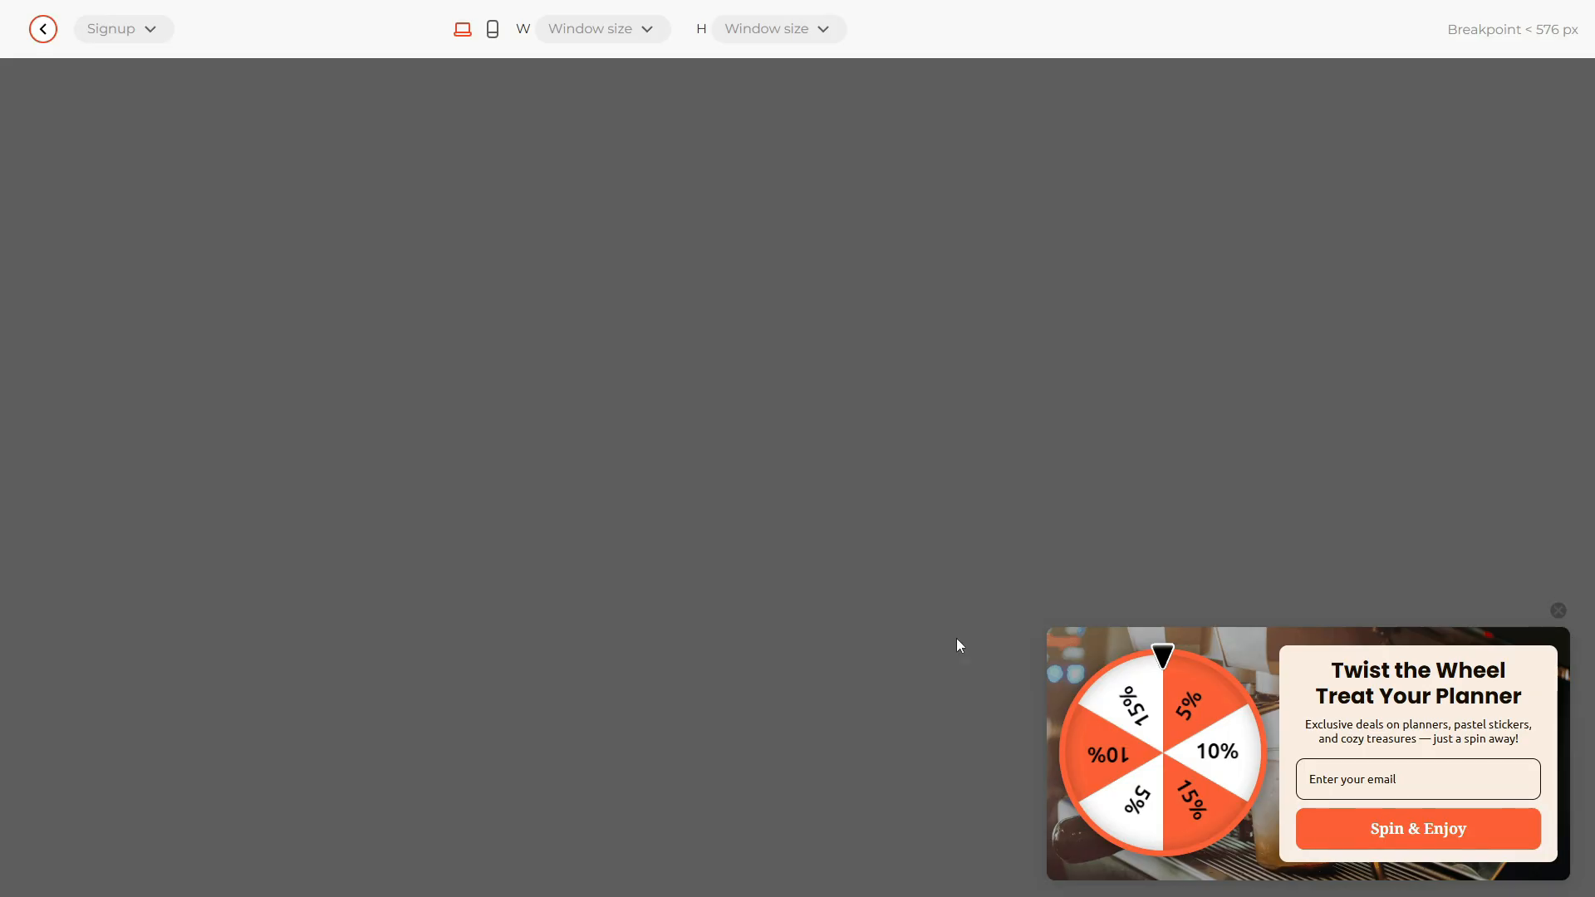
pyautogui.click(498, 33)
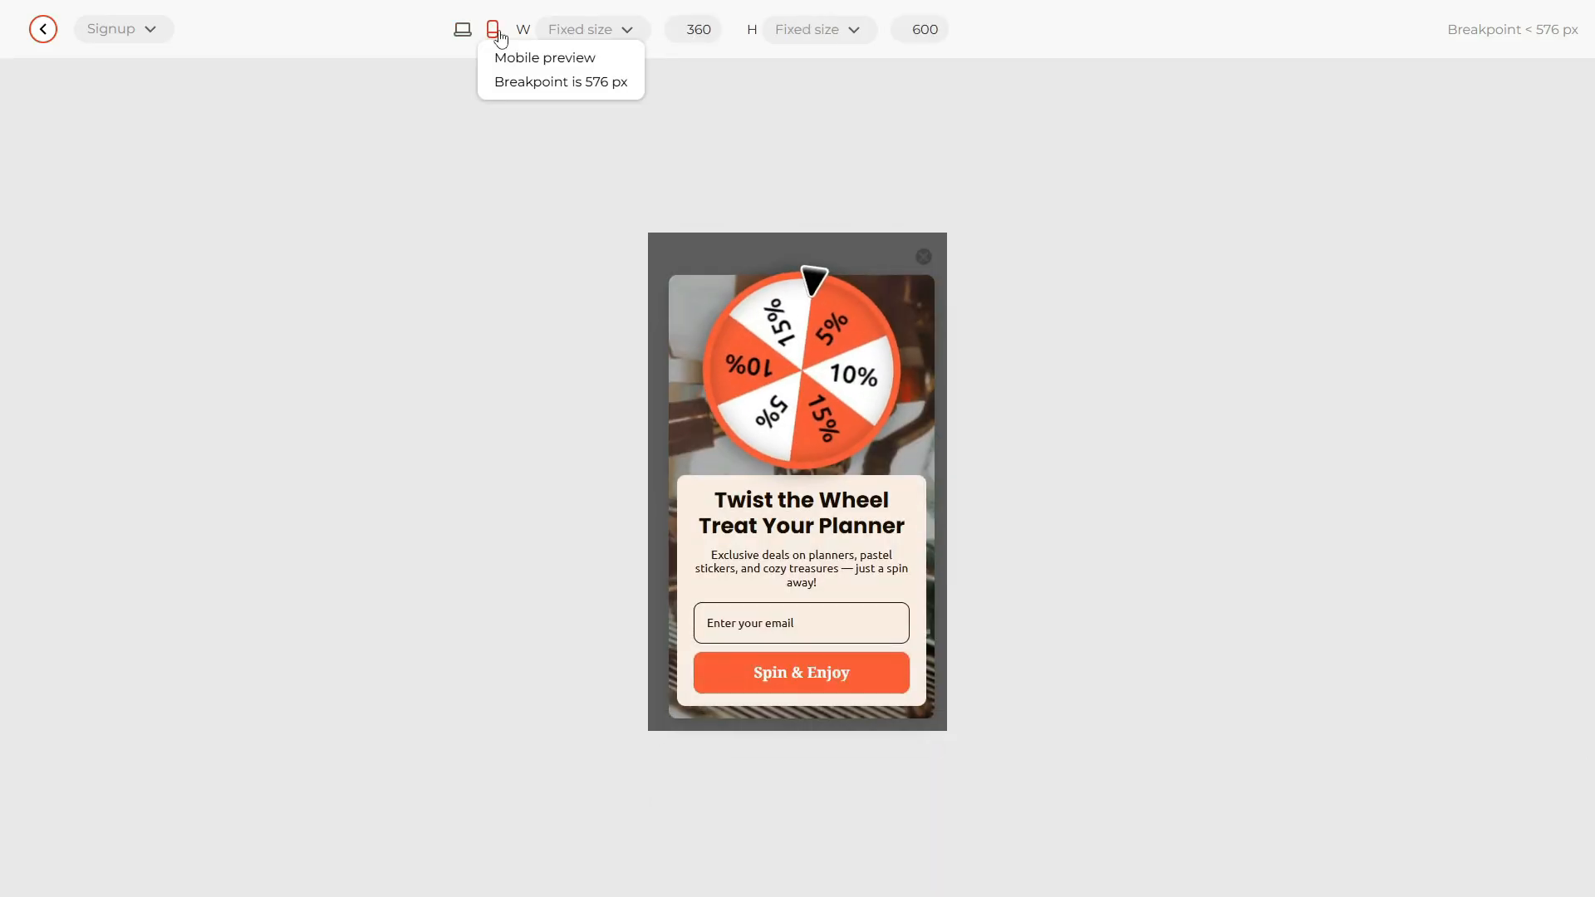
pyautogui.click(31, 28)
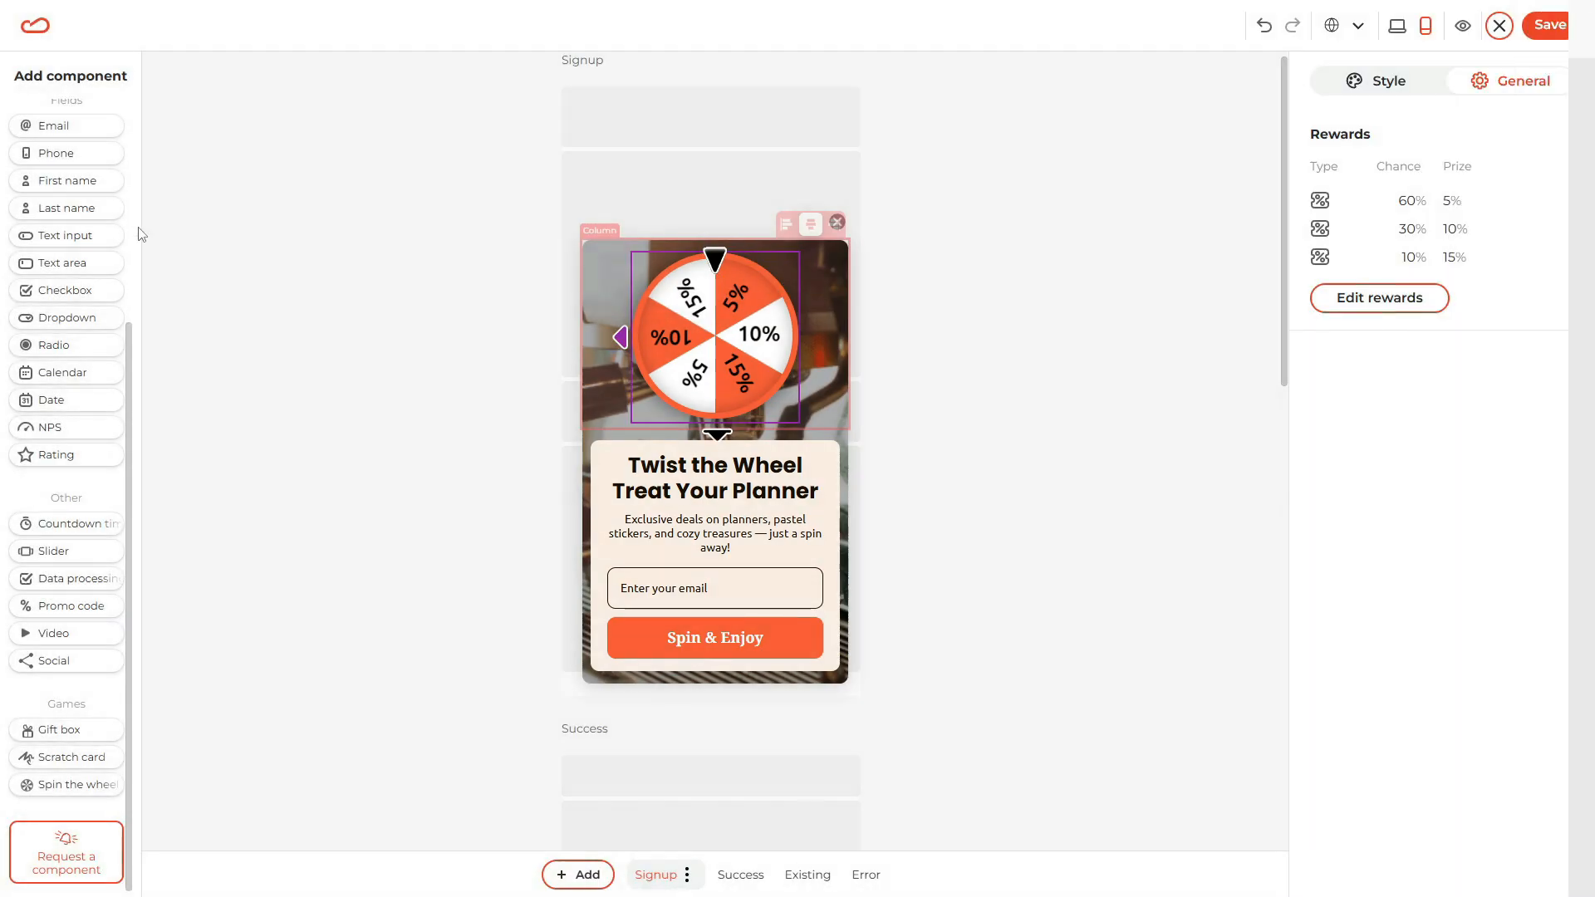
# Return the editor to the desktop view and save the popup design.
pyautogui.click(1397, 26)
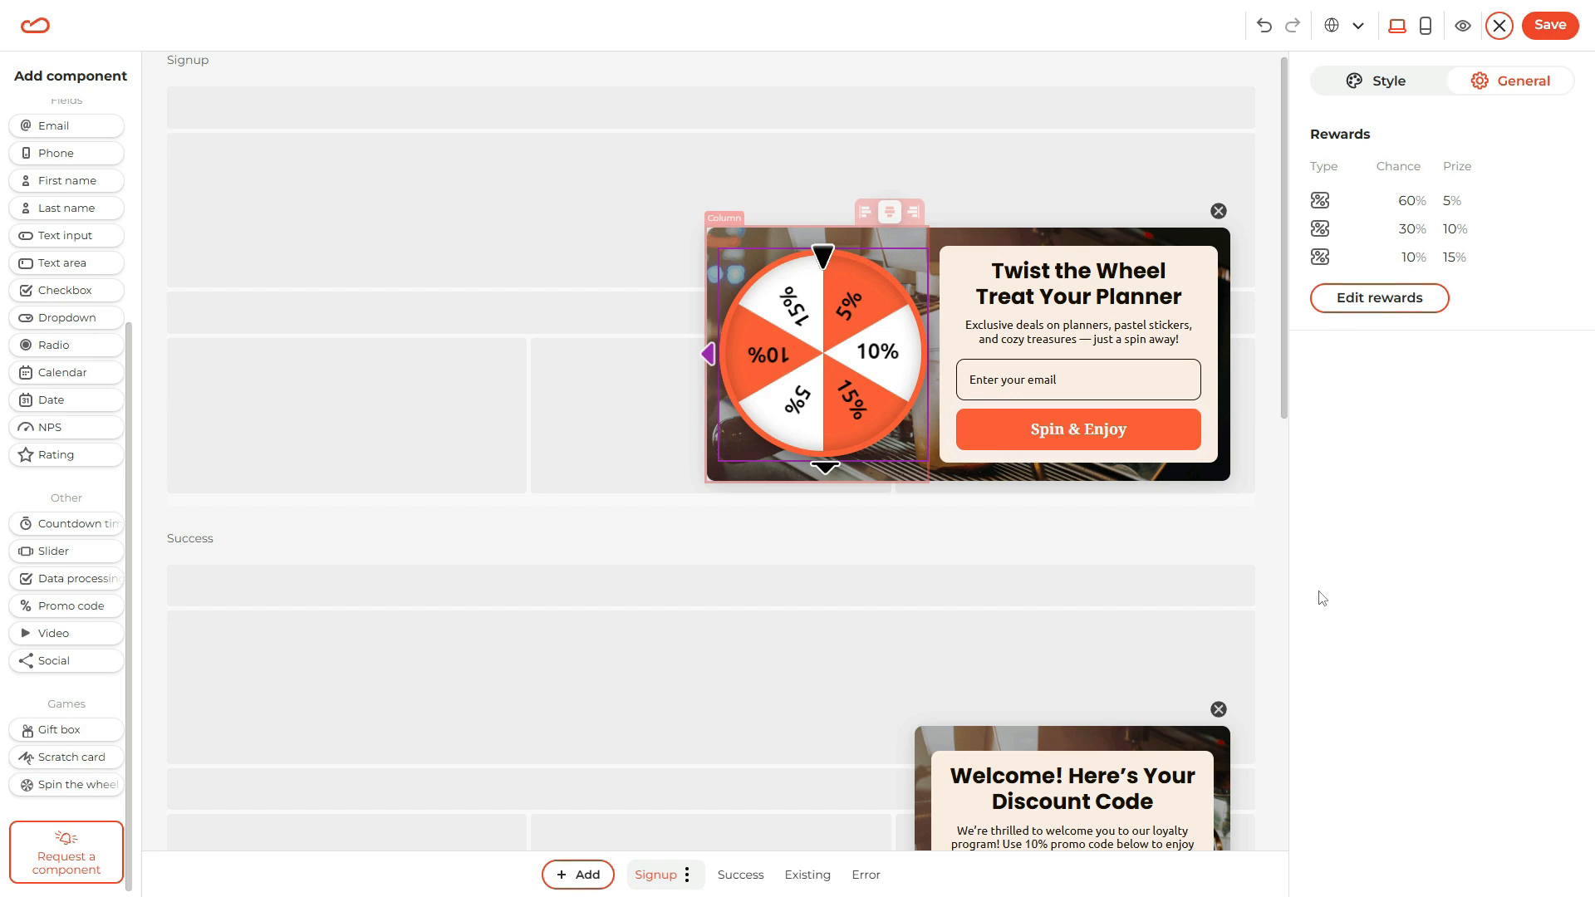
pyautogui.click(1556, 32)
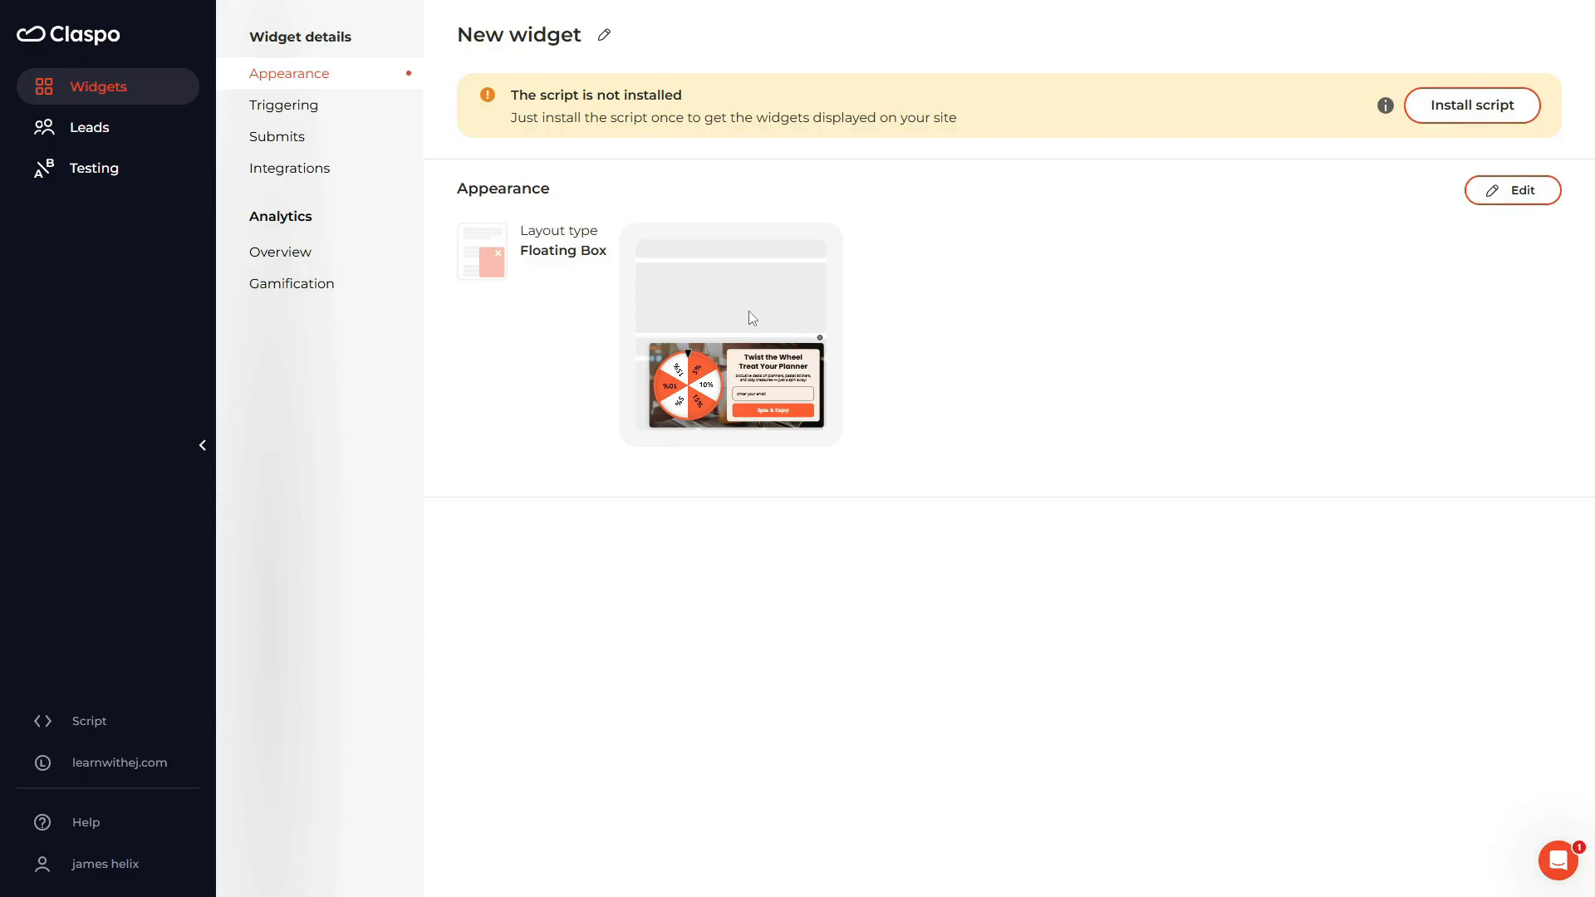
# Open the widget's rule-based triggering for editing and review display frequency, timing, Annoyance Safeguard, audience and page conditions.
pyautogui.click(321, 118)
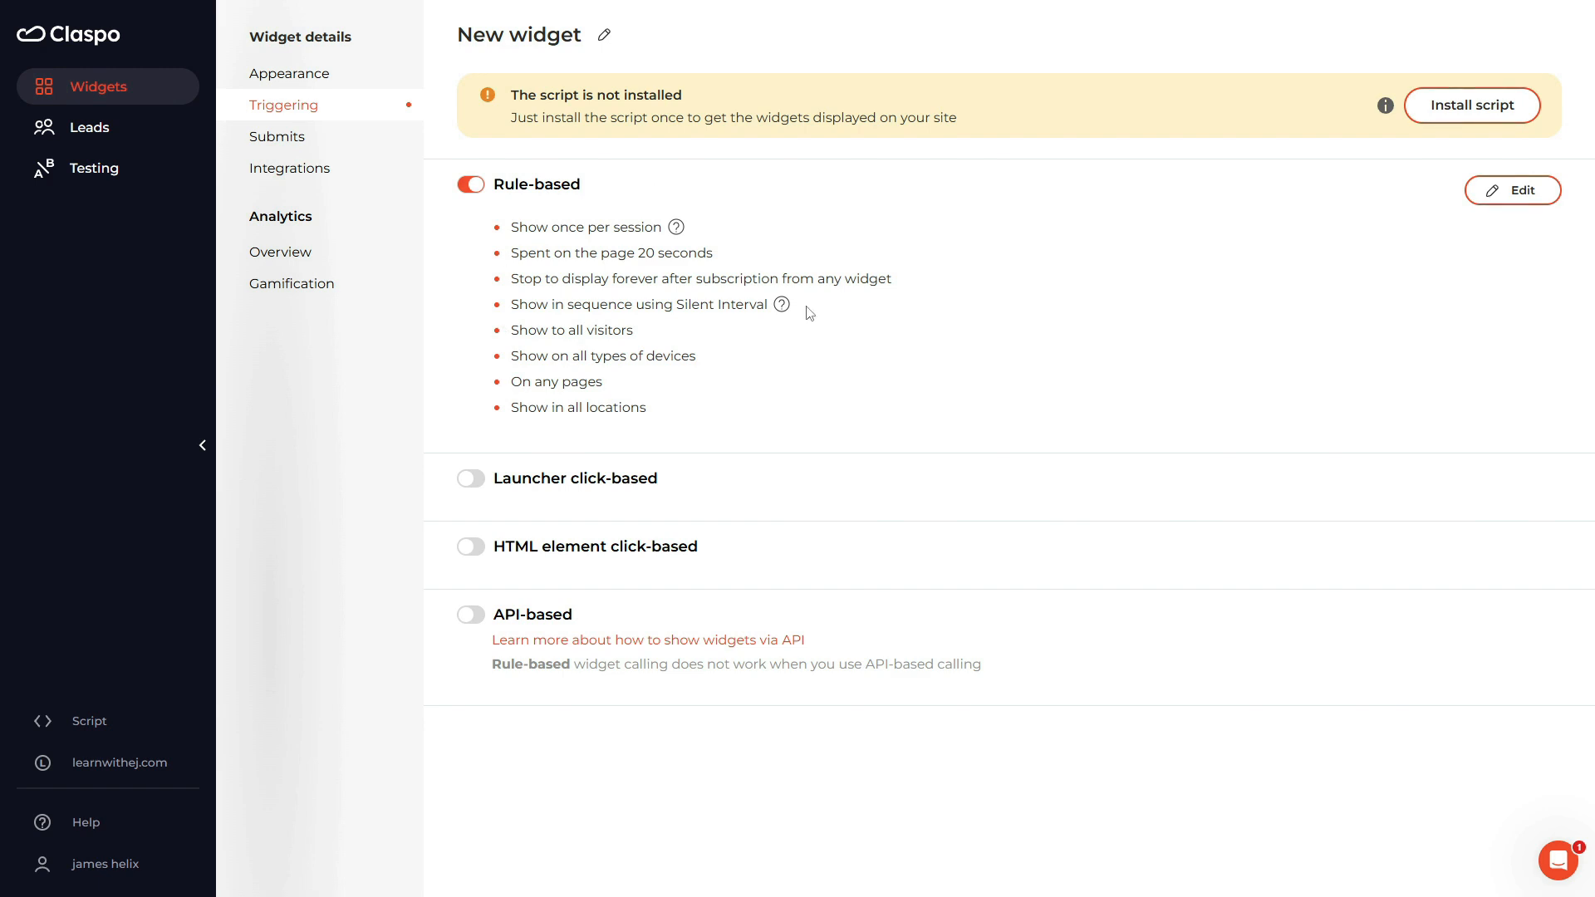
pyautogui.click(1515, 192)
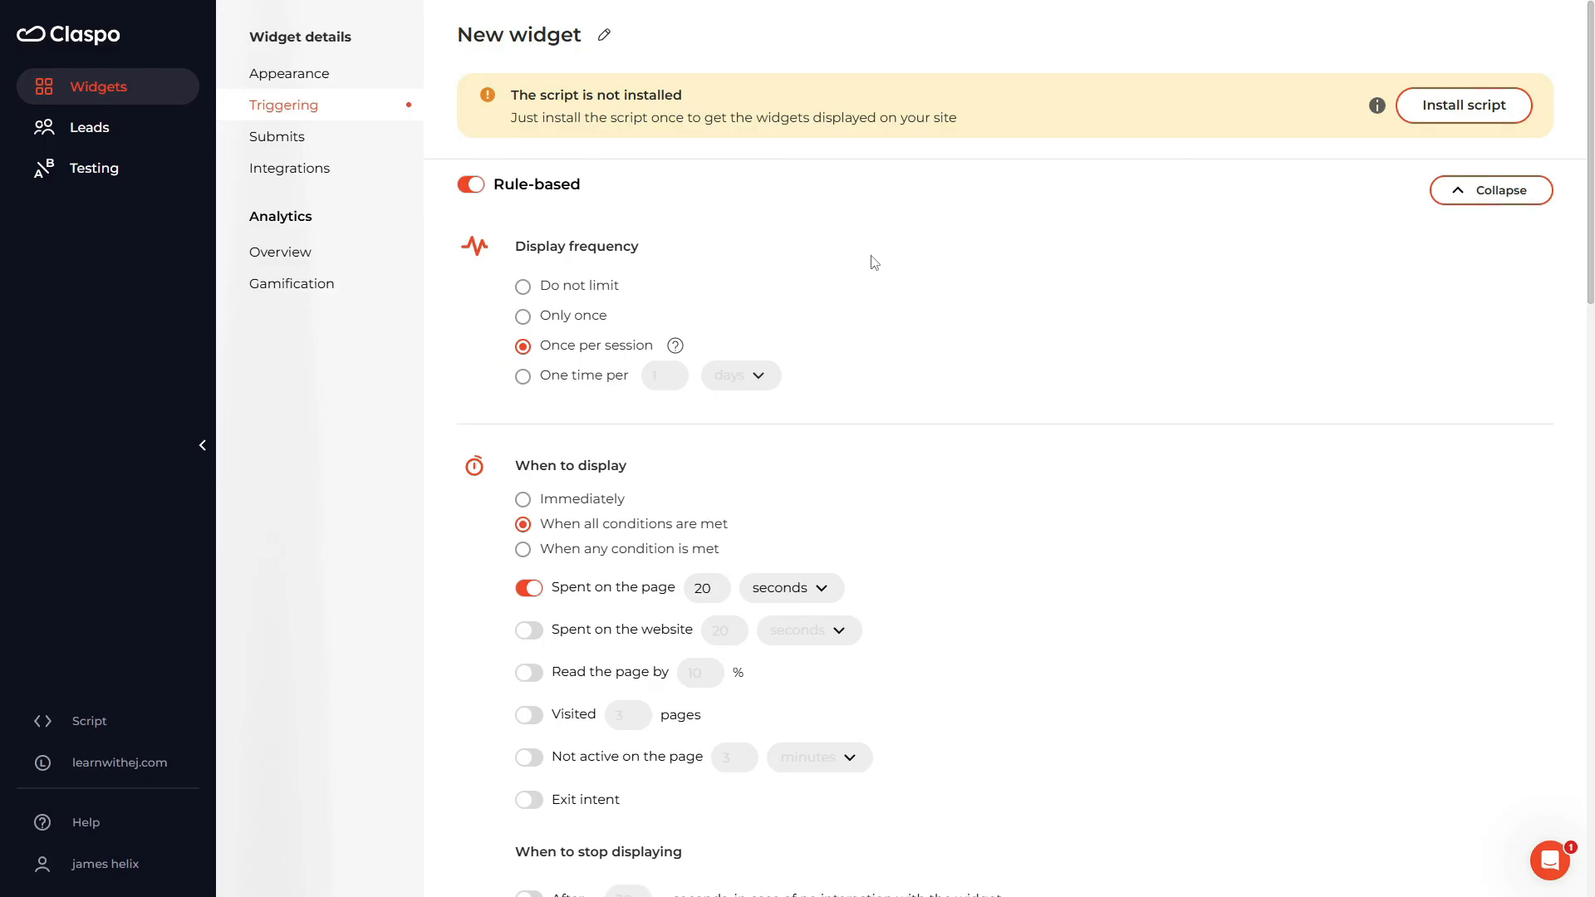
pyautogui.scroll(-3, 875, 263)
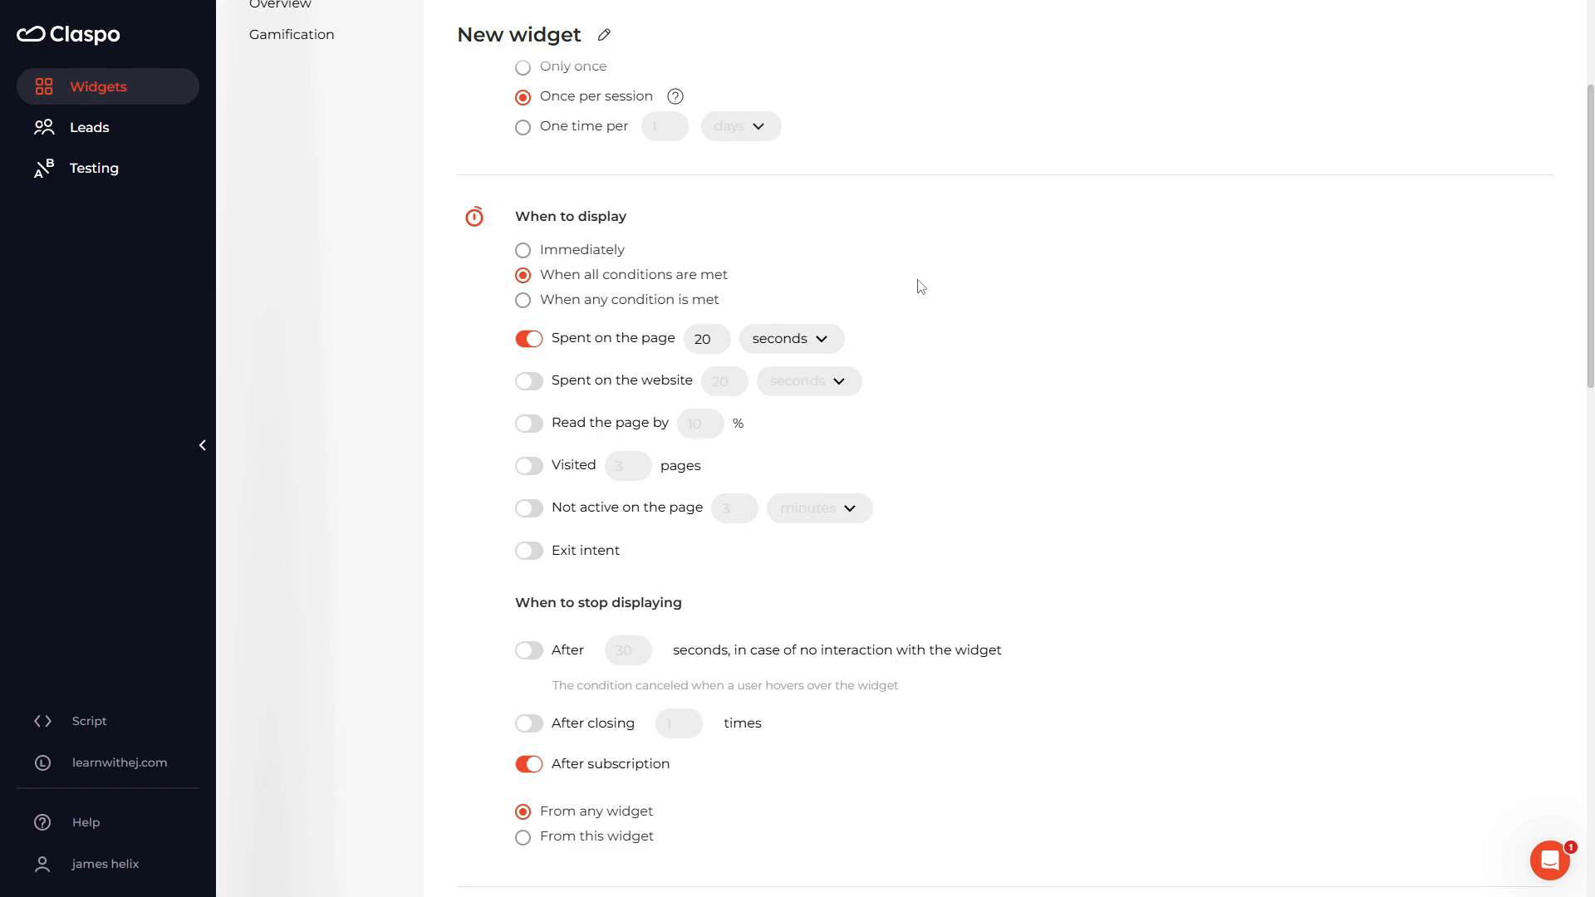
pyautogui.scroll(-3, 920, 286)
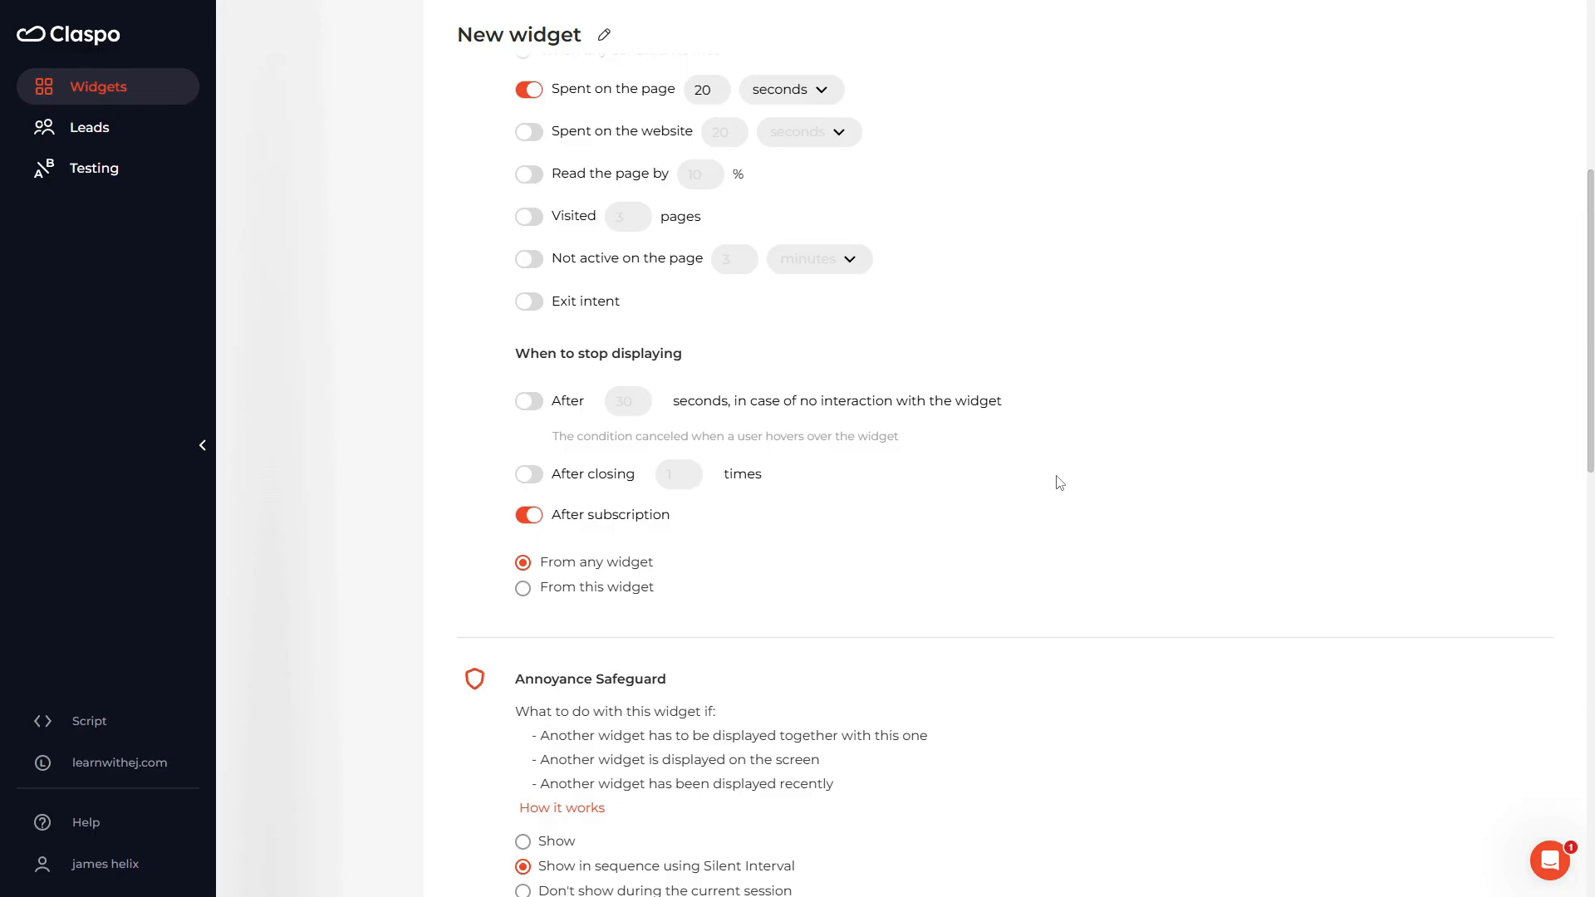
pyautogui.scroll(-7, 1059, 482)
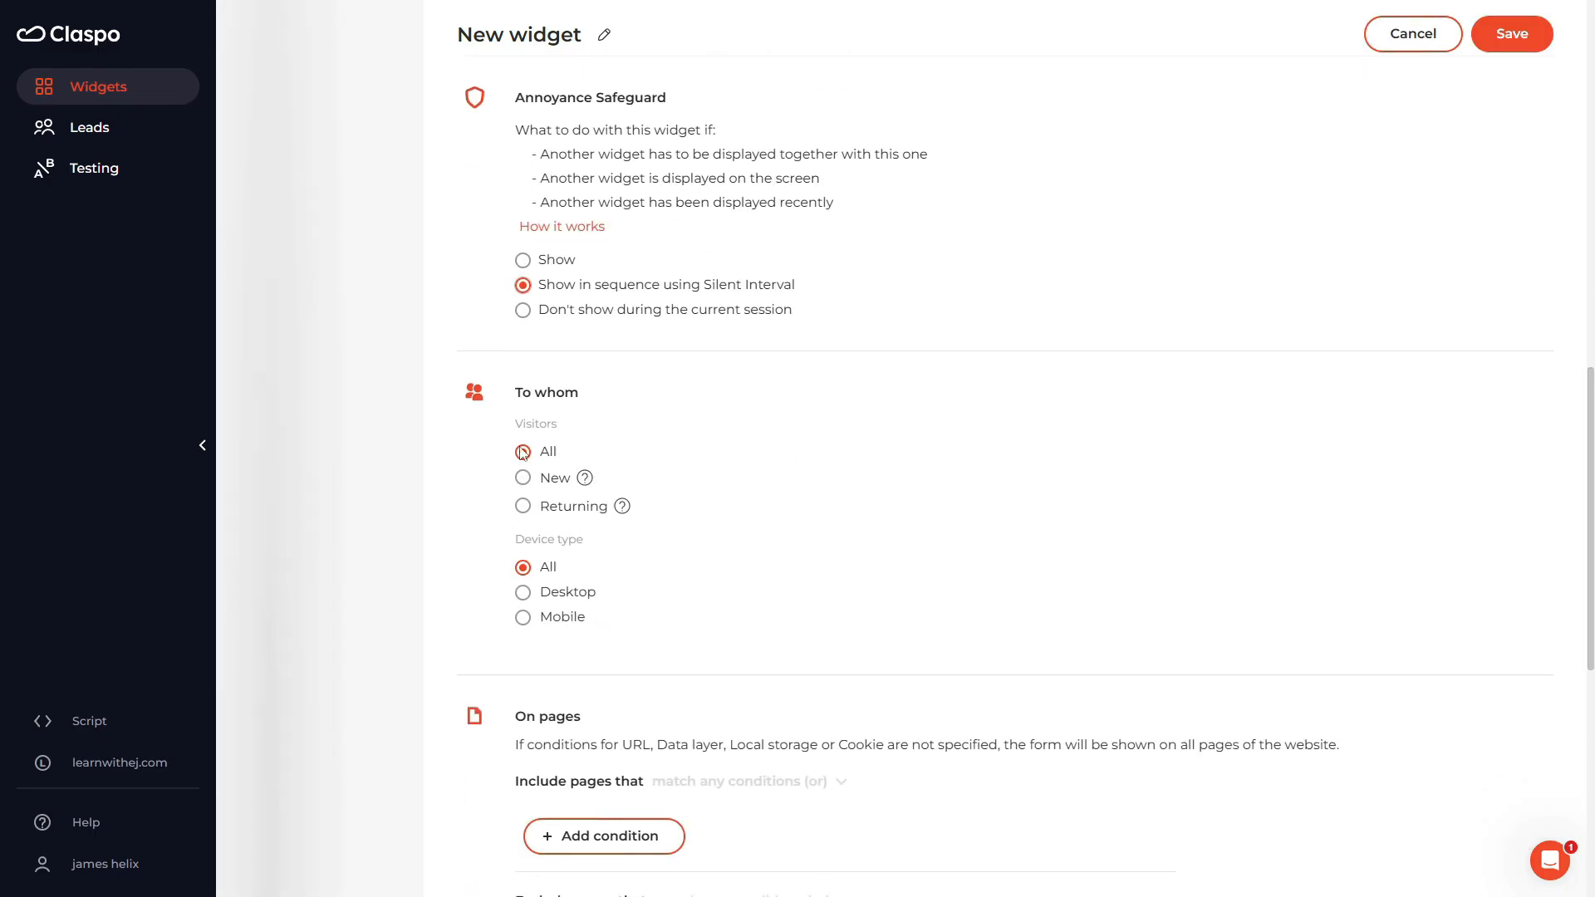
pyautogui.scroll(-1, 622, 505)
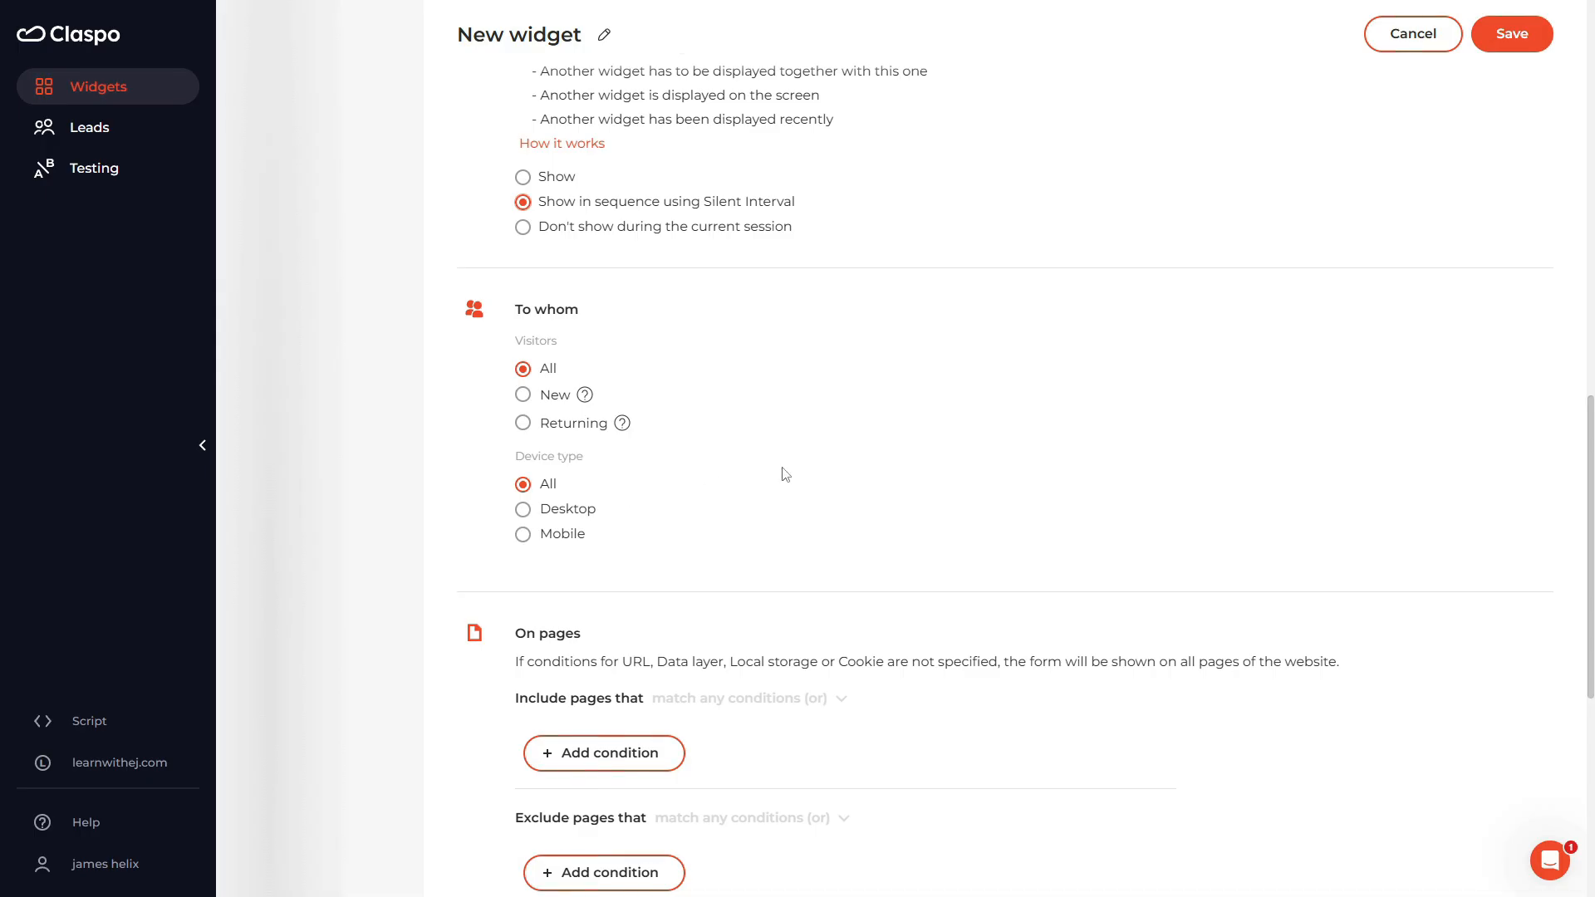
pyautogui.scroll(-5, 781, 474)
pyautogui.scroll(-1, 869, 594)
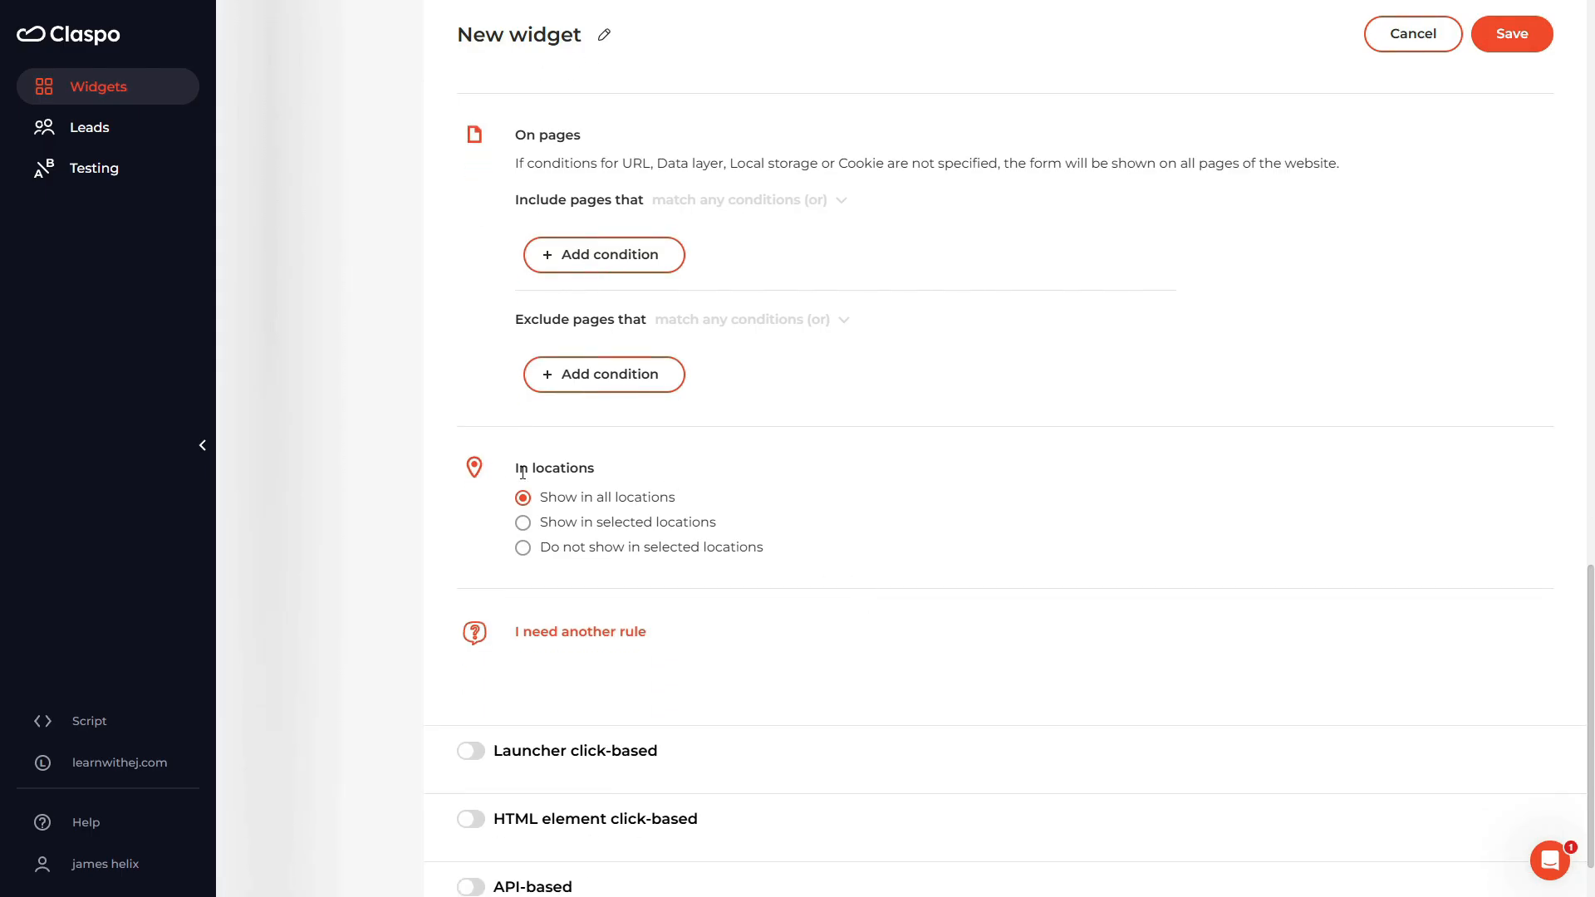
# Show the widget only in the cities Perth, Brooklyn, Chicago, Los Angeles and New York, and save the triggering rules.
pyautogui.moveTo(519, 468); pyautogui.dragTo(604, 472)
pyautogui.click(523, 522)
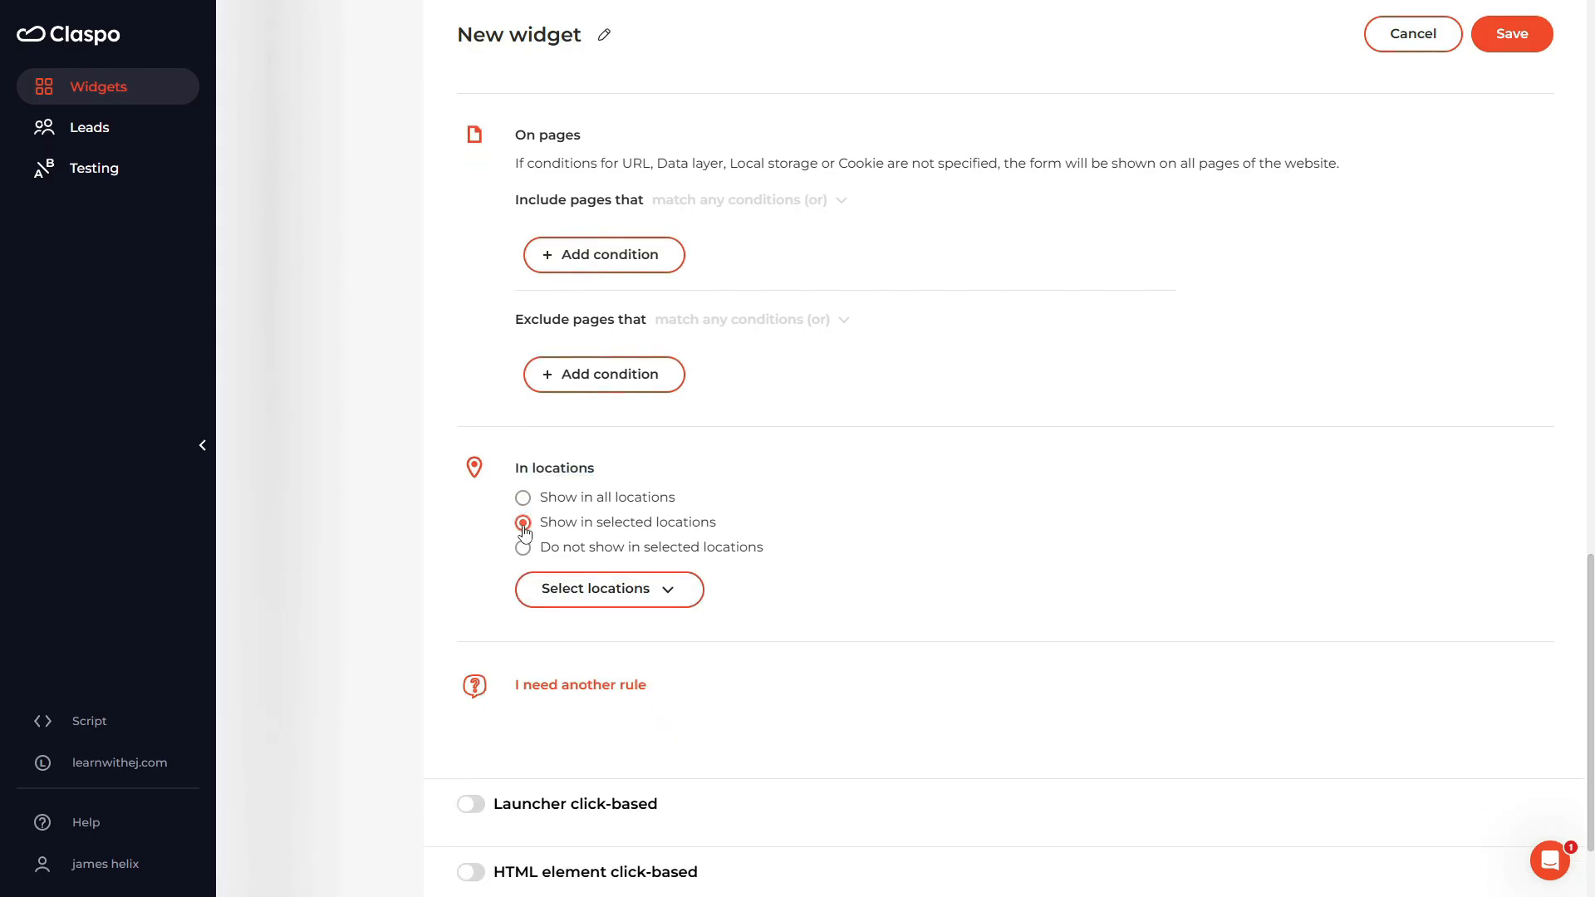
pyautogui.click(633, 591)
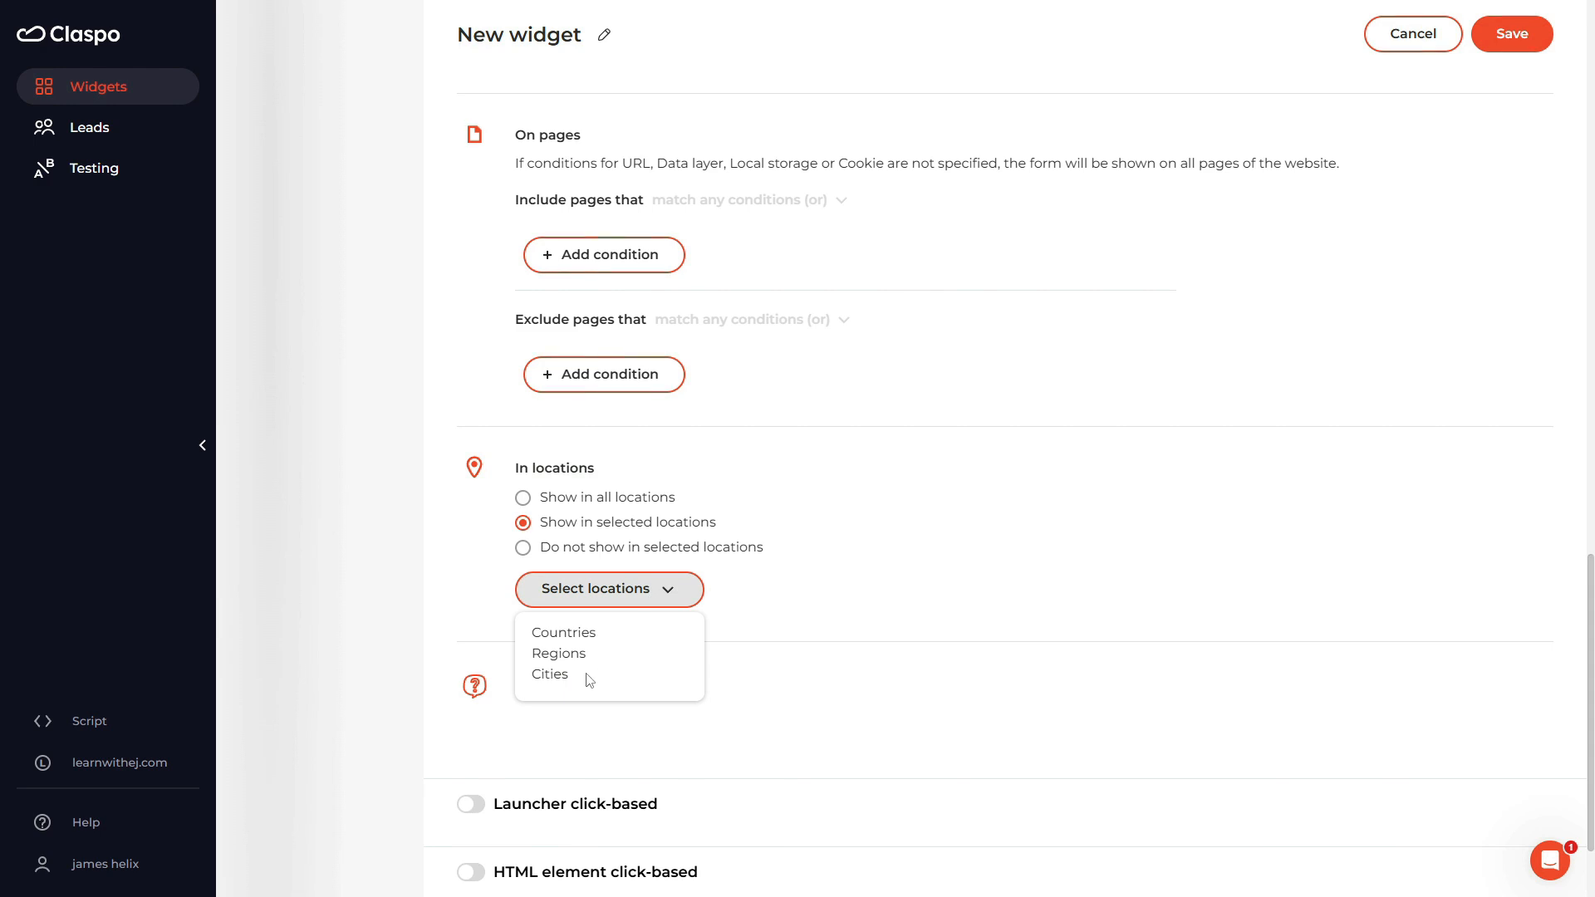
pyautogui.click(548, 675)
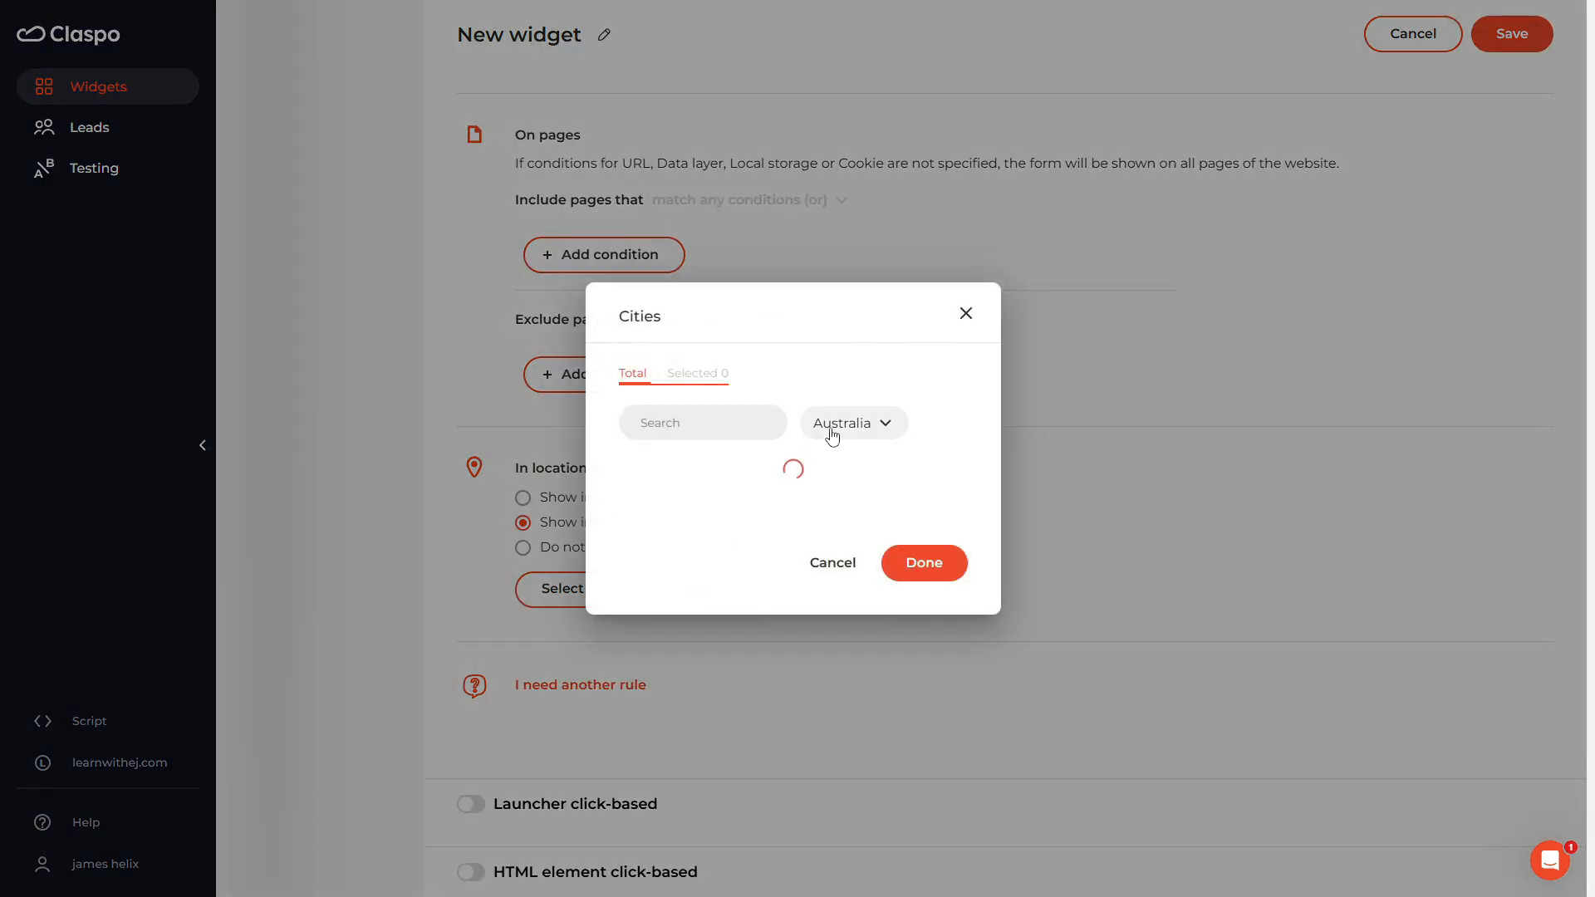
pyautogui.click(880, 431)
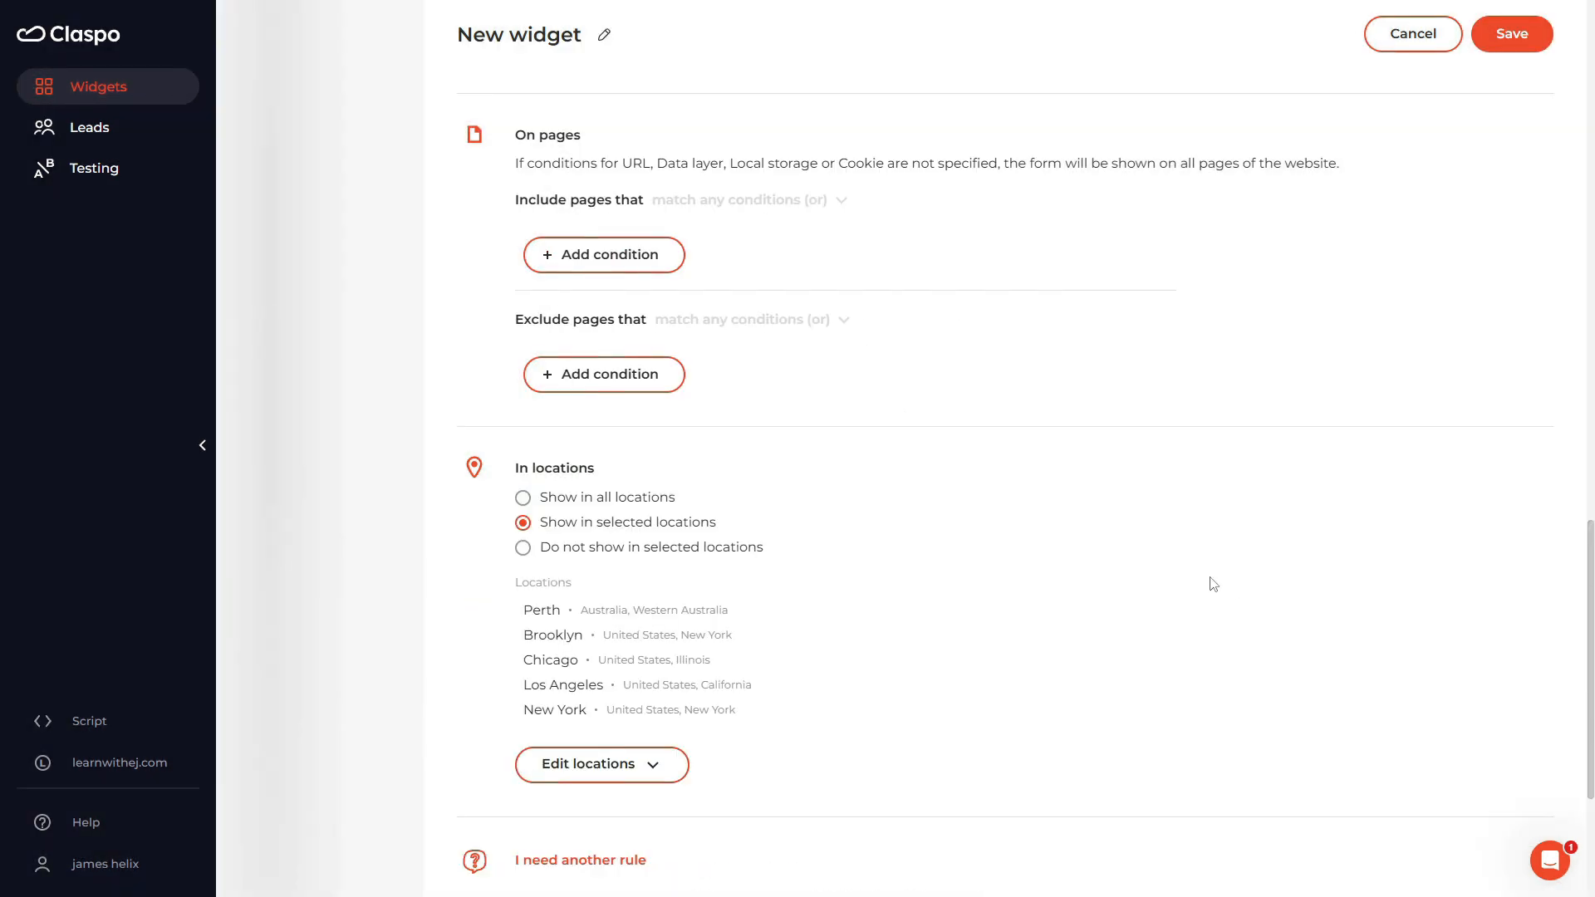
pyautogui.scroll(-1, 1152, 584)
pyautogui.scroll(-1, 573, 631)
pyautogui.scroll(10, 996, 581)
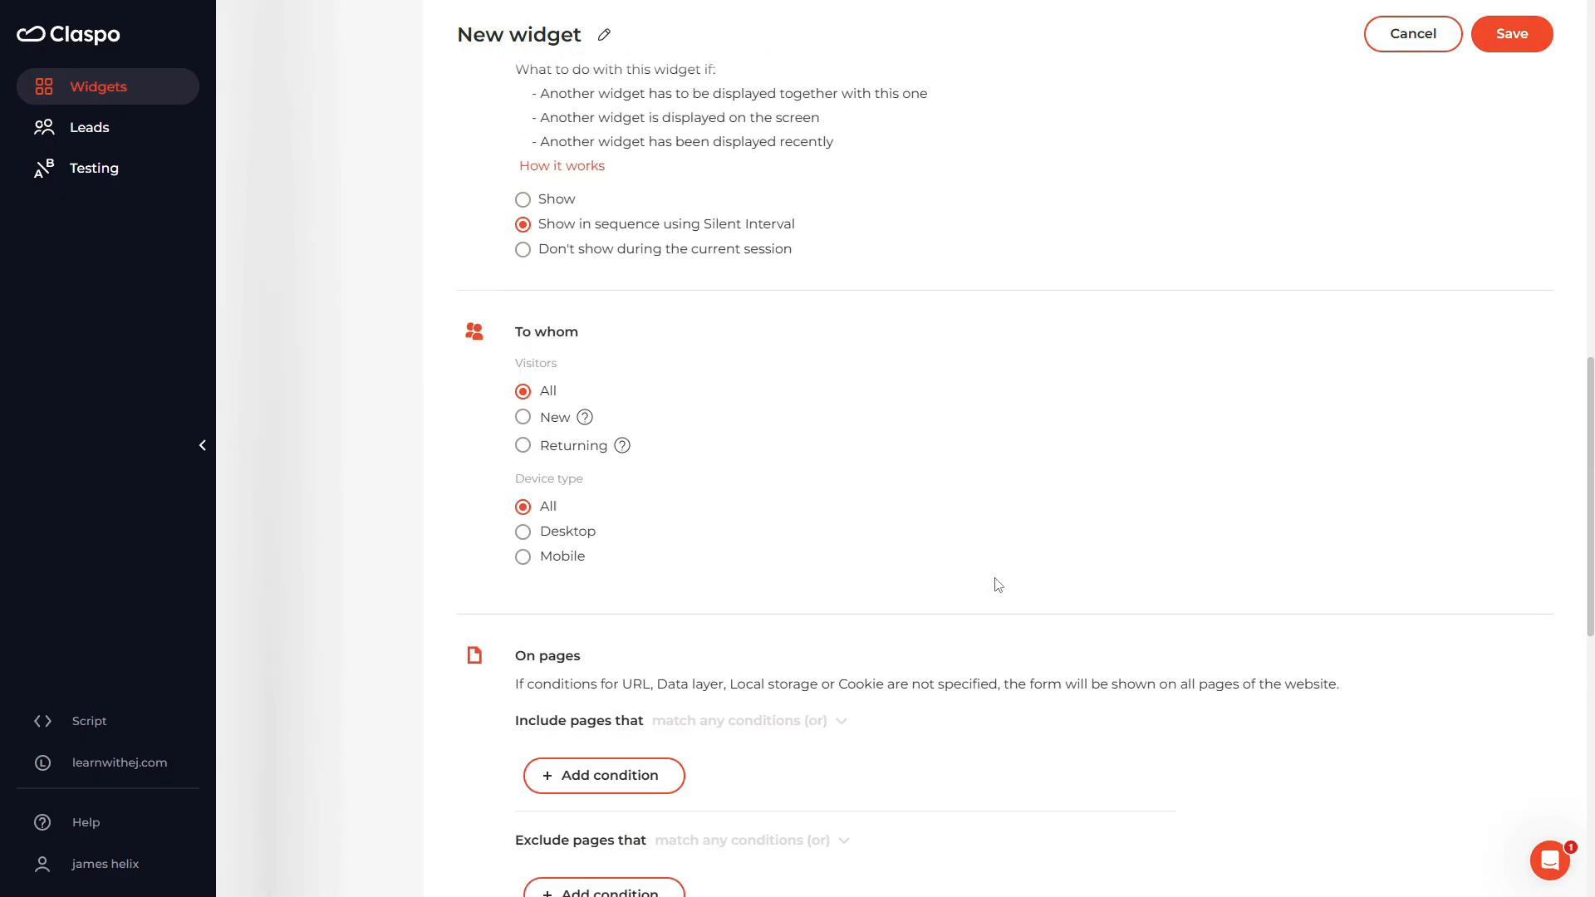
pyautogui.click(1510, 34)
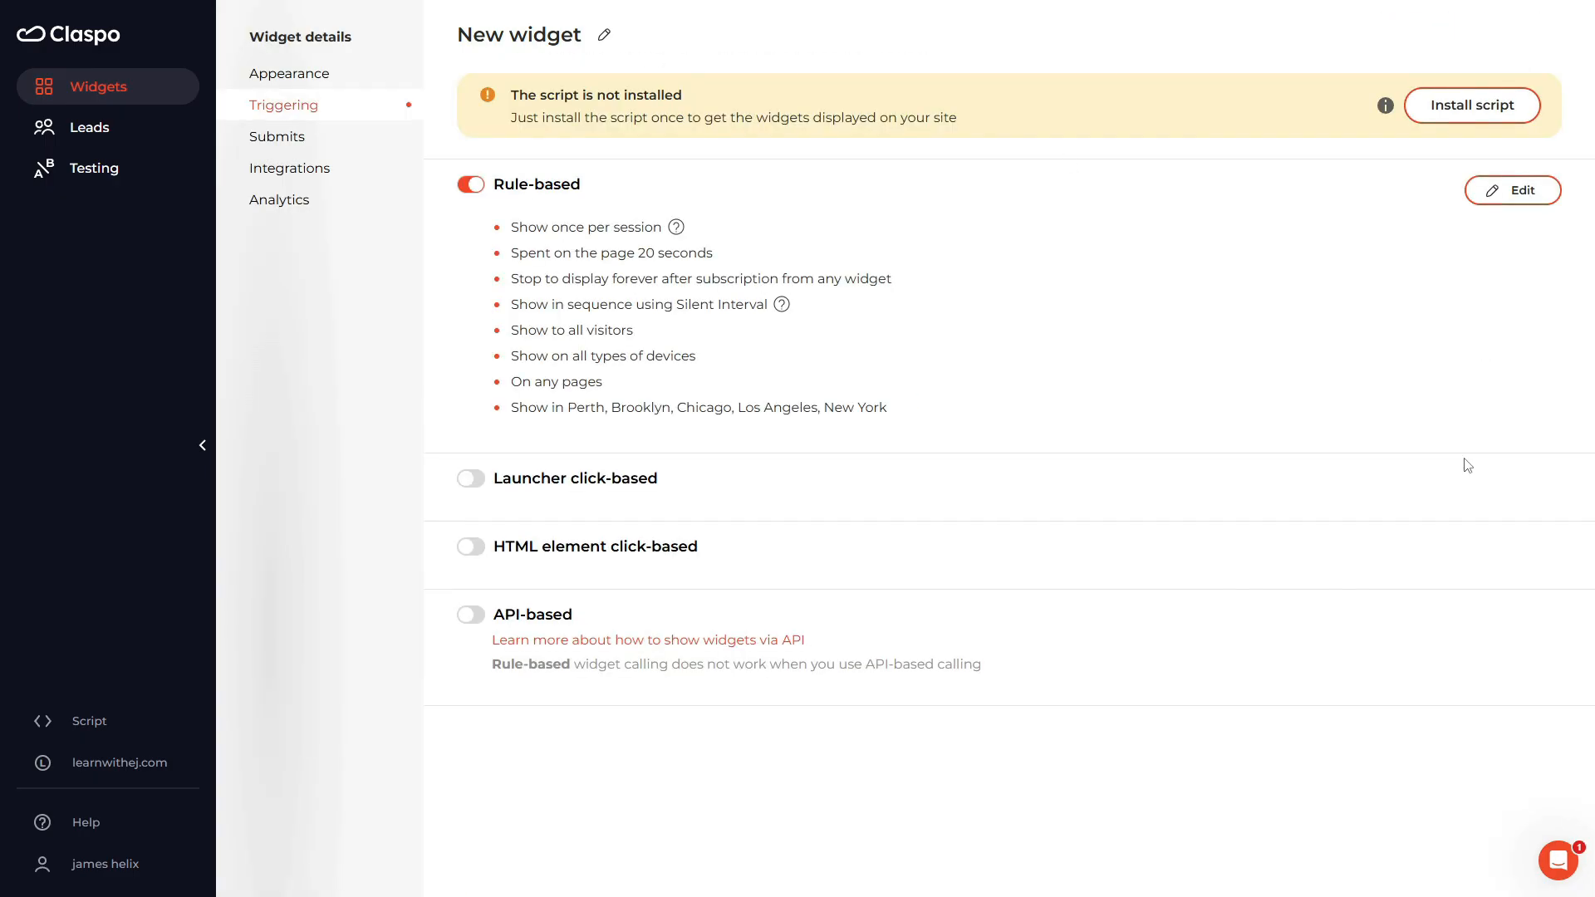
# Open the widget's integration settings.
pyautogui.click(302, 168)
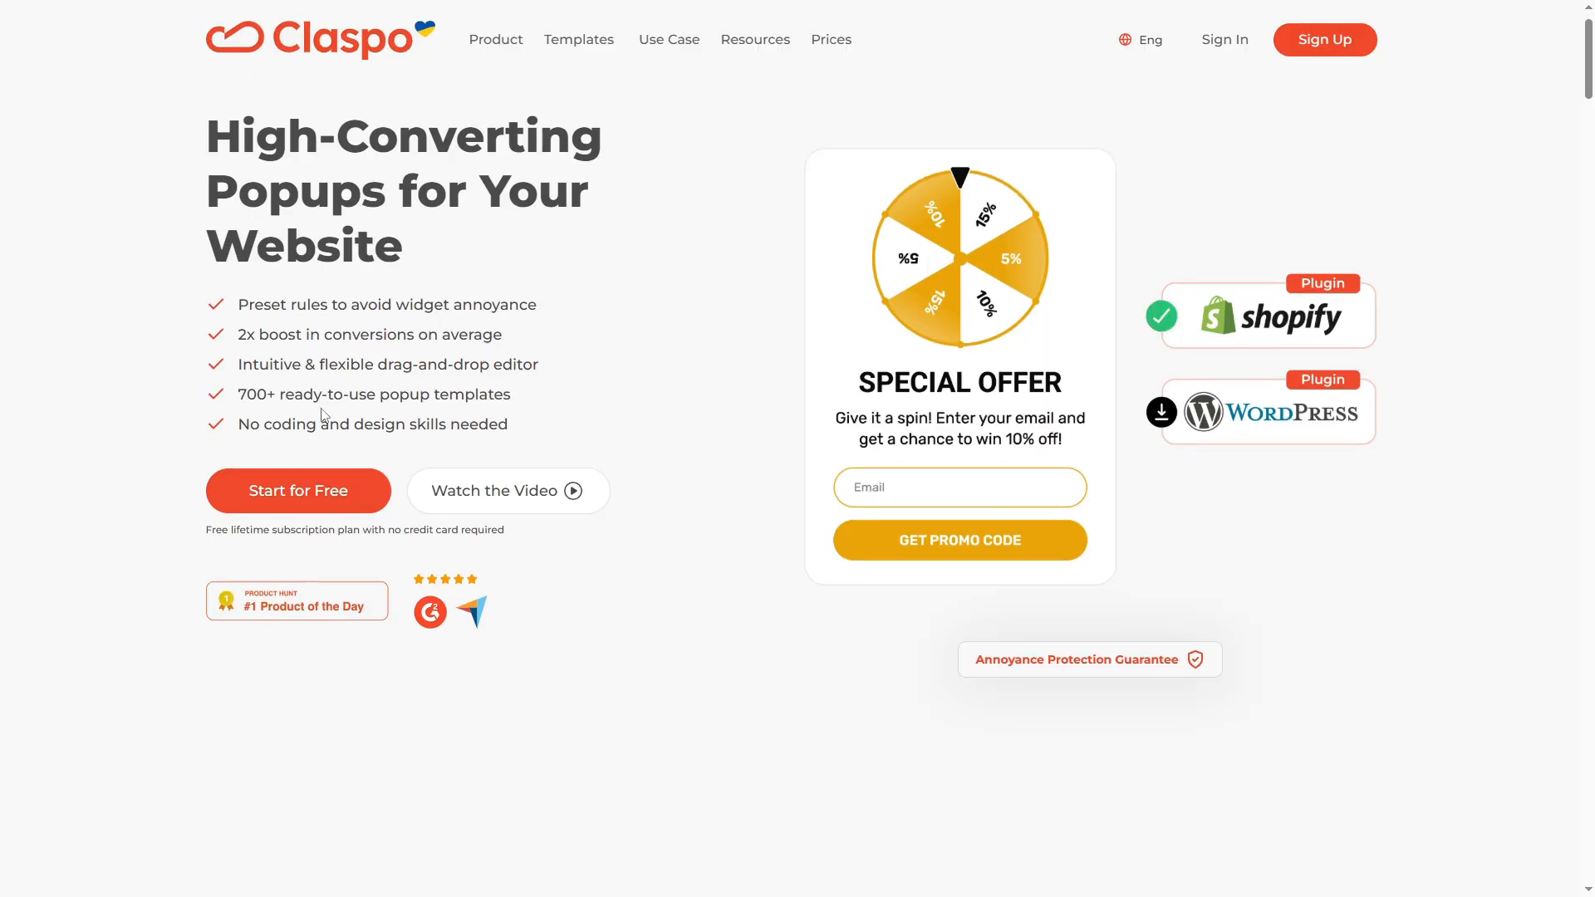
# Look through the Claspo website's home page, covering popup creation, popup management, the free plan and sample templates.
pyautogui.scroll(-20, 1309, 360)
pyautogui.scroll(-12, 1514, 397)
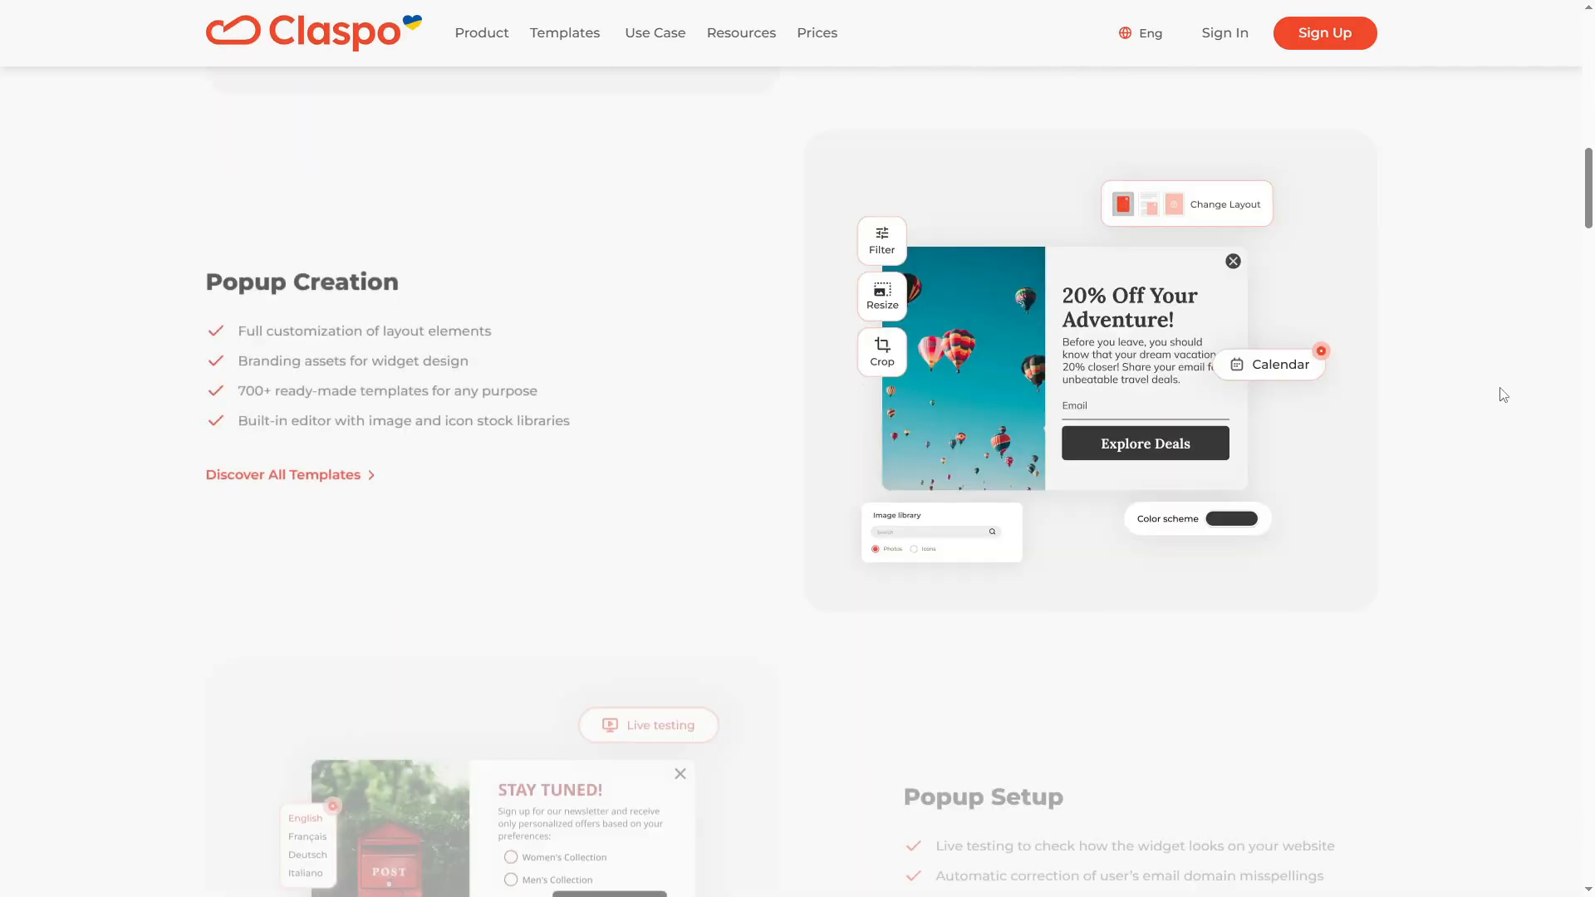
pyautogui.scroll(-12, 315, 432)
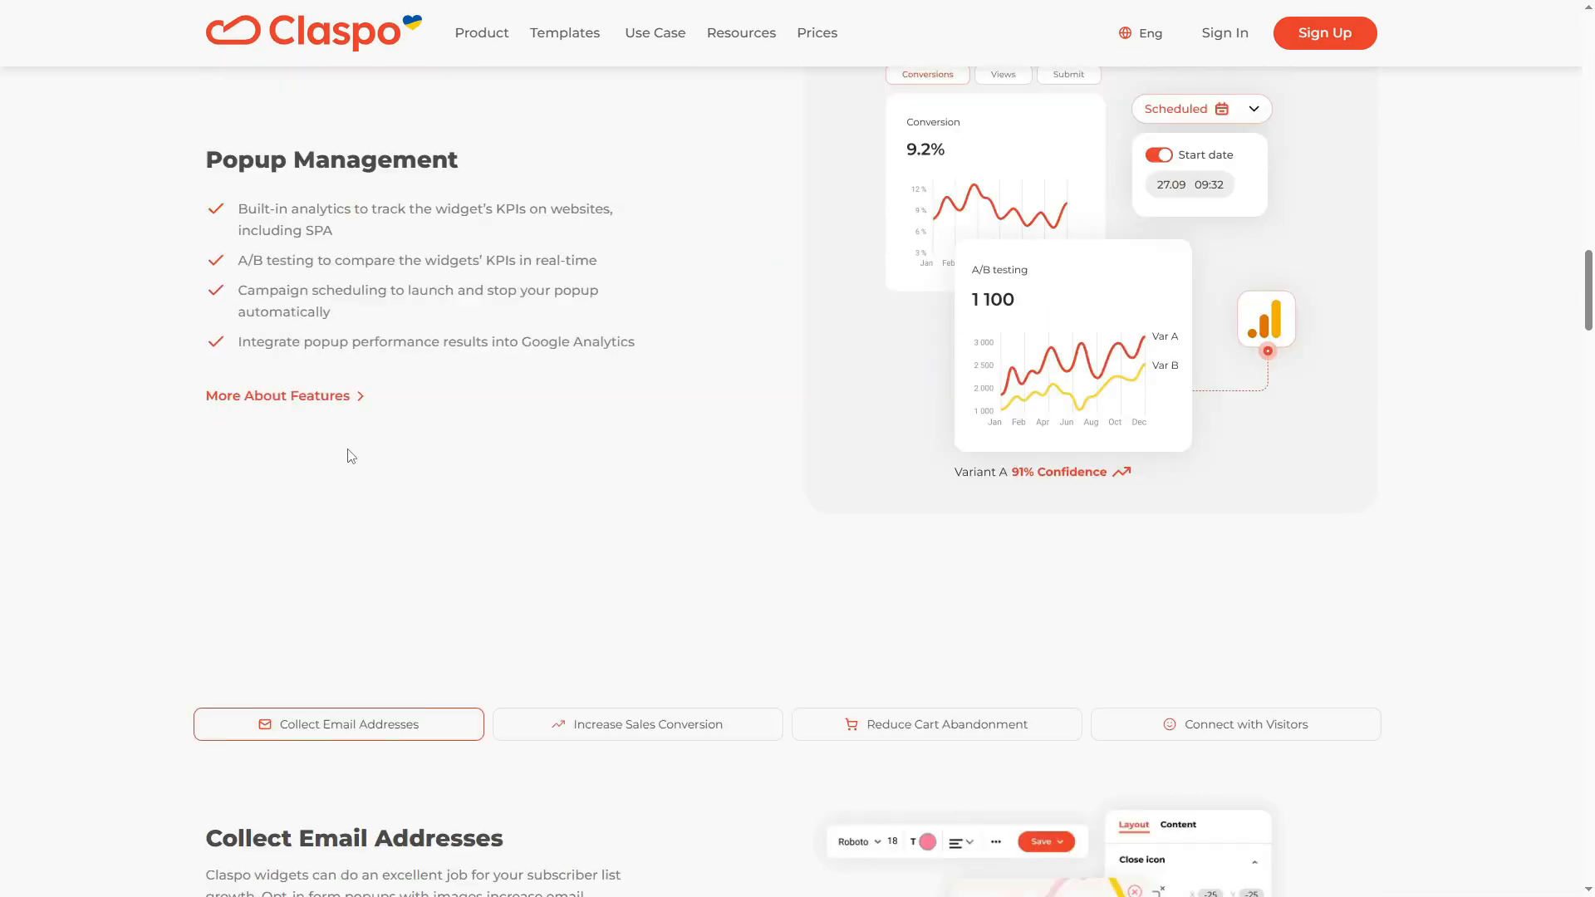
pyautogui.scroll(-6, 1369, 543)
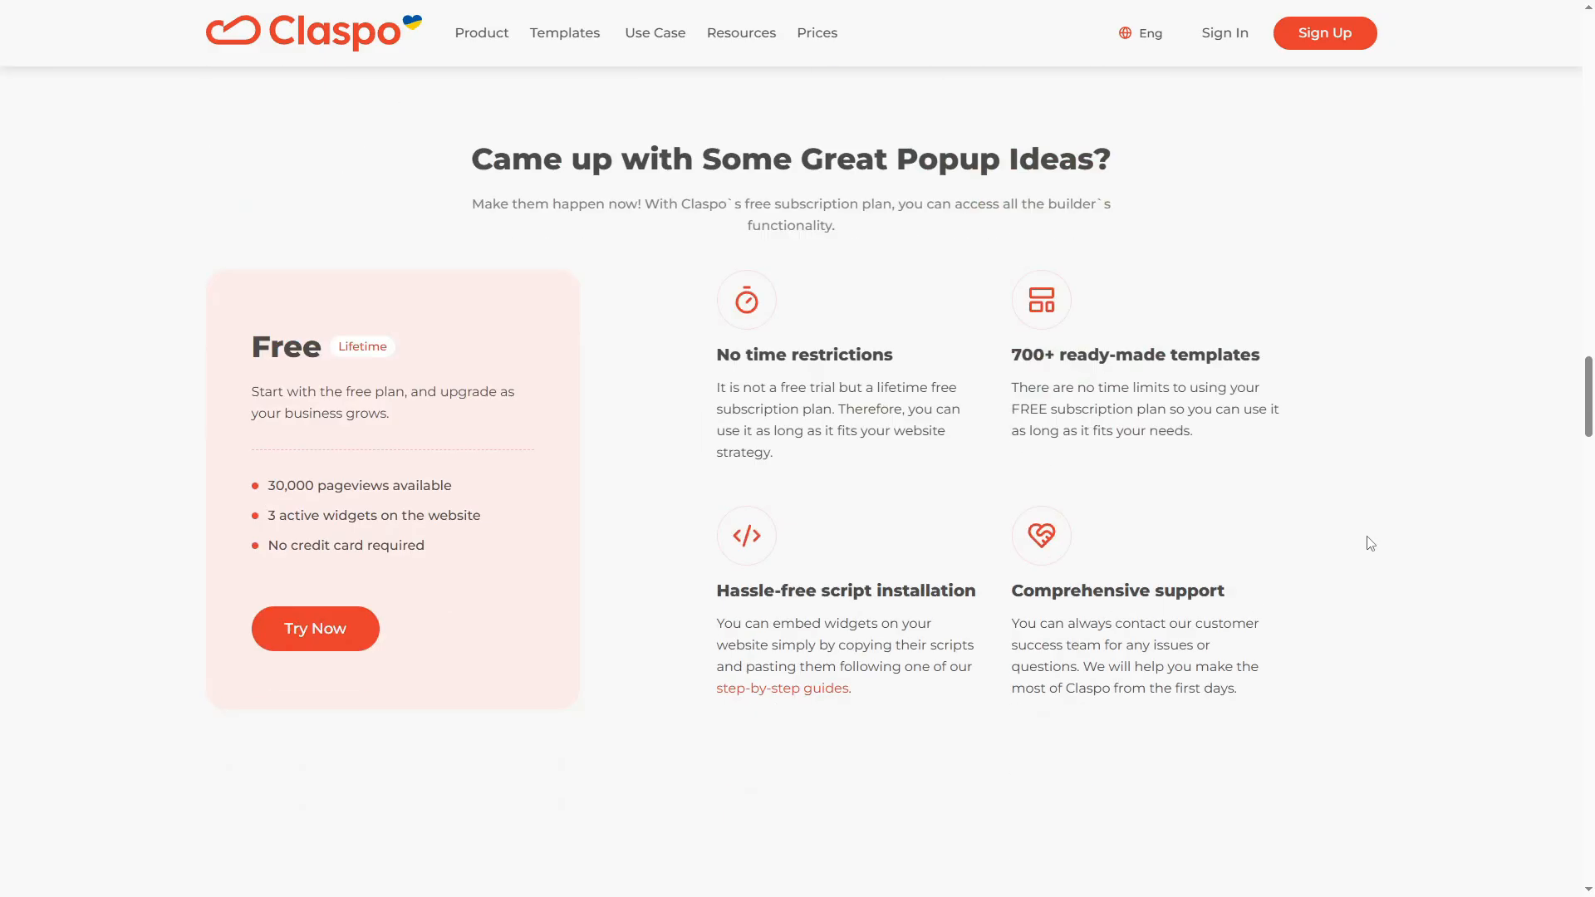
pyautogui.scroll(-9, 1369, 543)
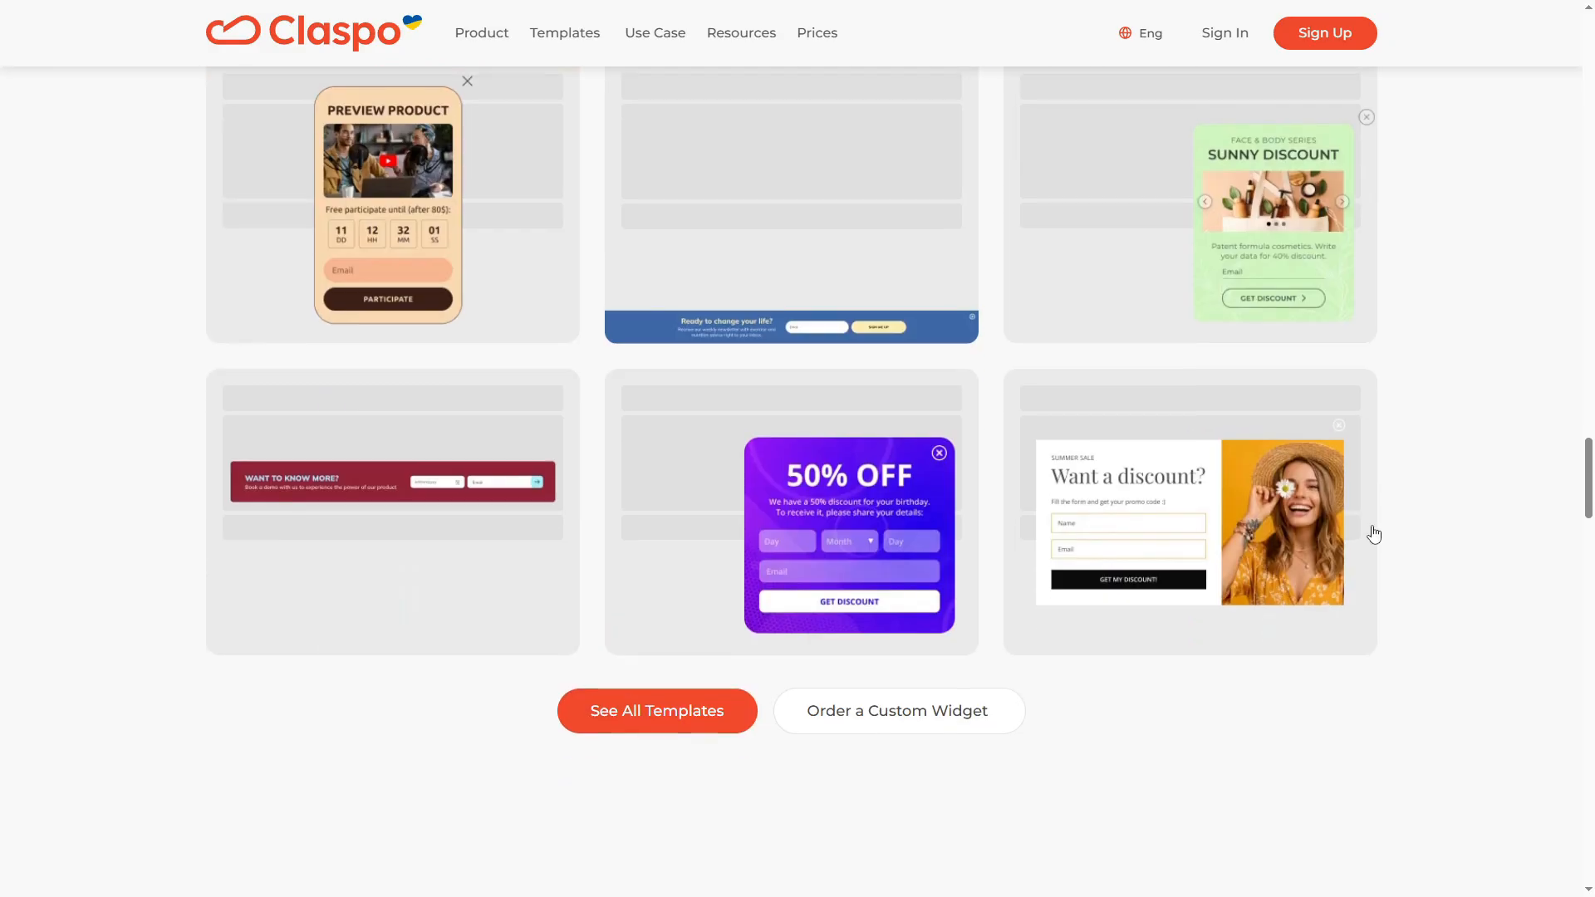
pyautogui.scroll(20, 1386, 525)
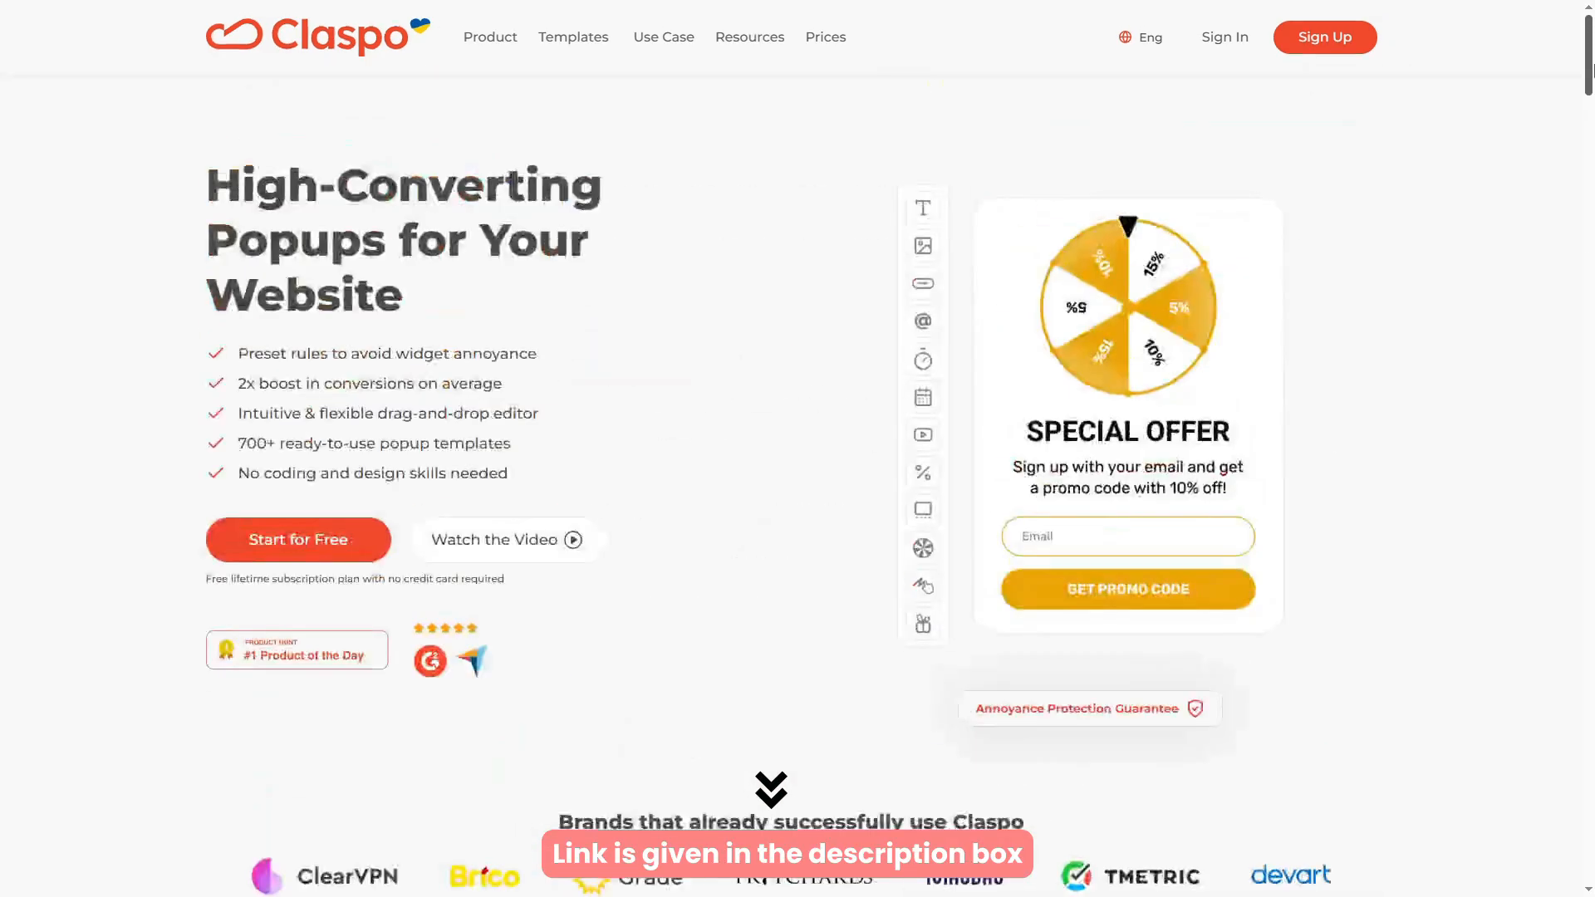
# Open the Claspo website's template gallery and browse the popup, floating box and content-blocking templates.
pyautogui.click(591, 44)
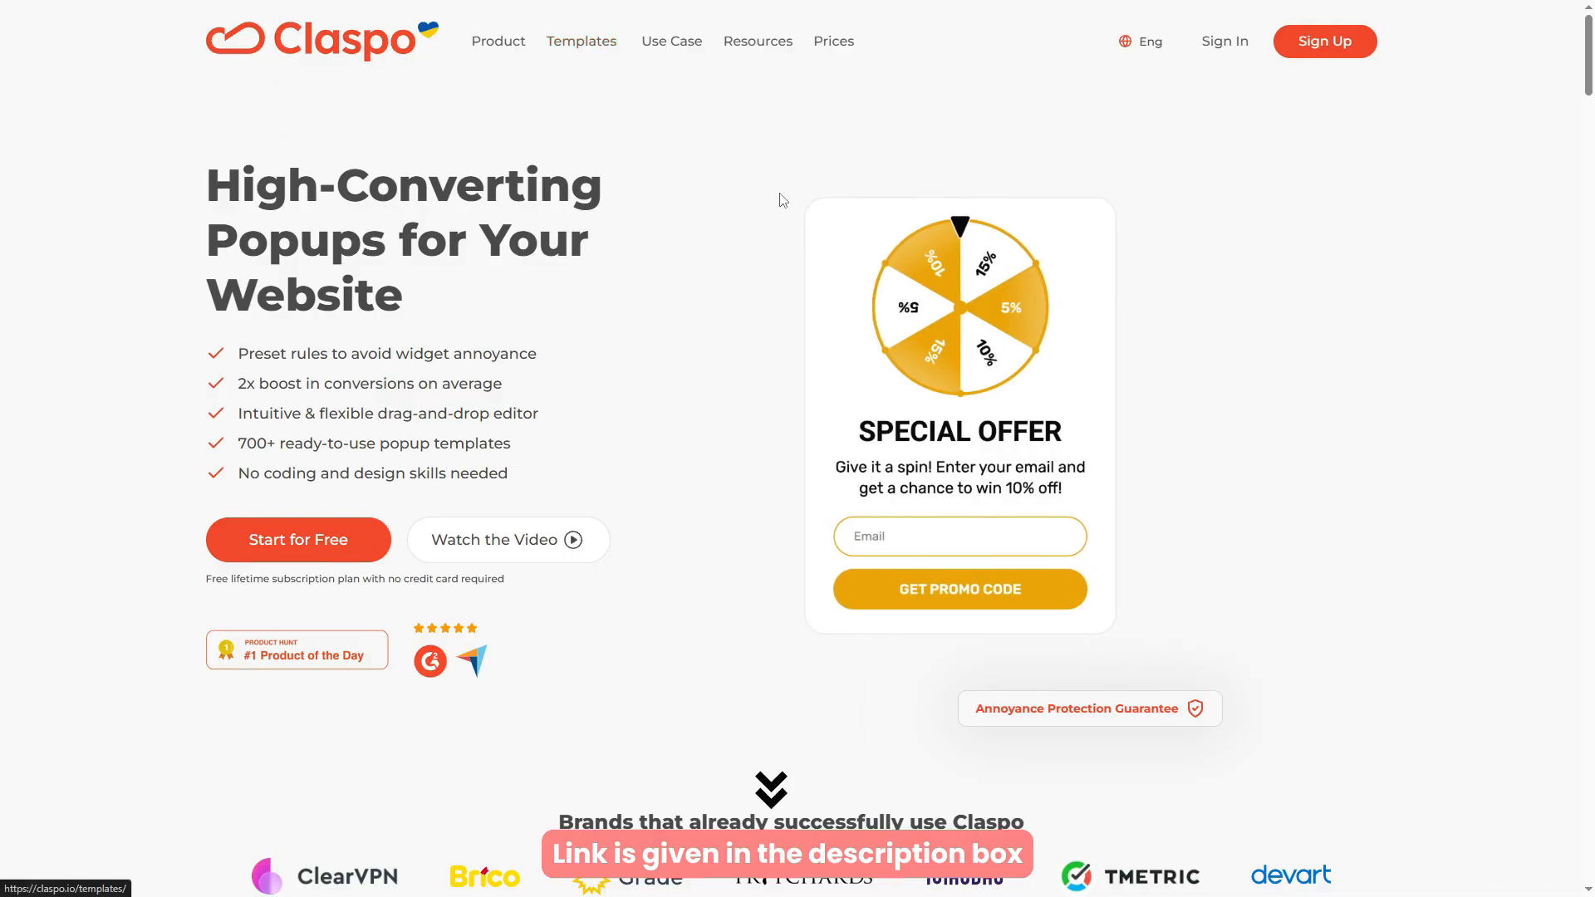
pyautogui.scroll(-7, 1541, 318)
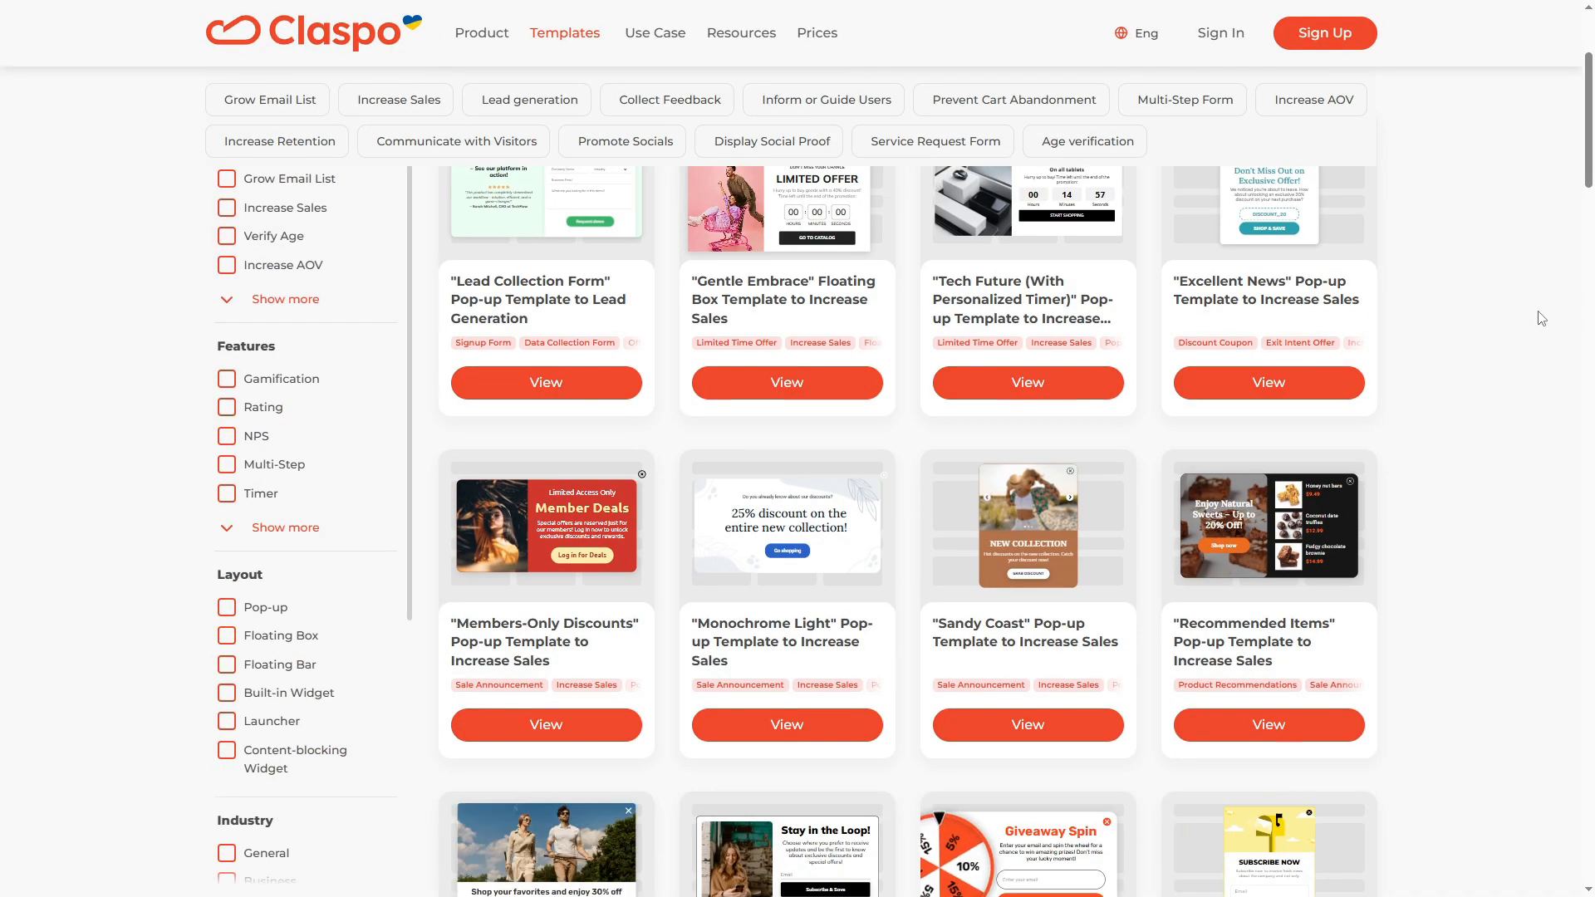
pyautogui.scroll(-8, 1541, 318)
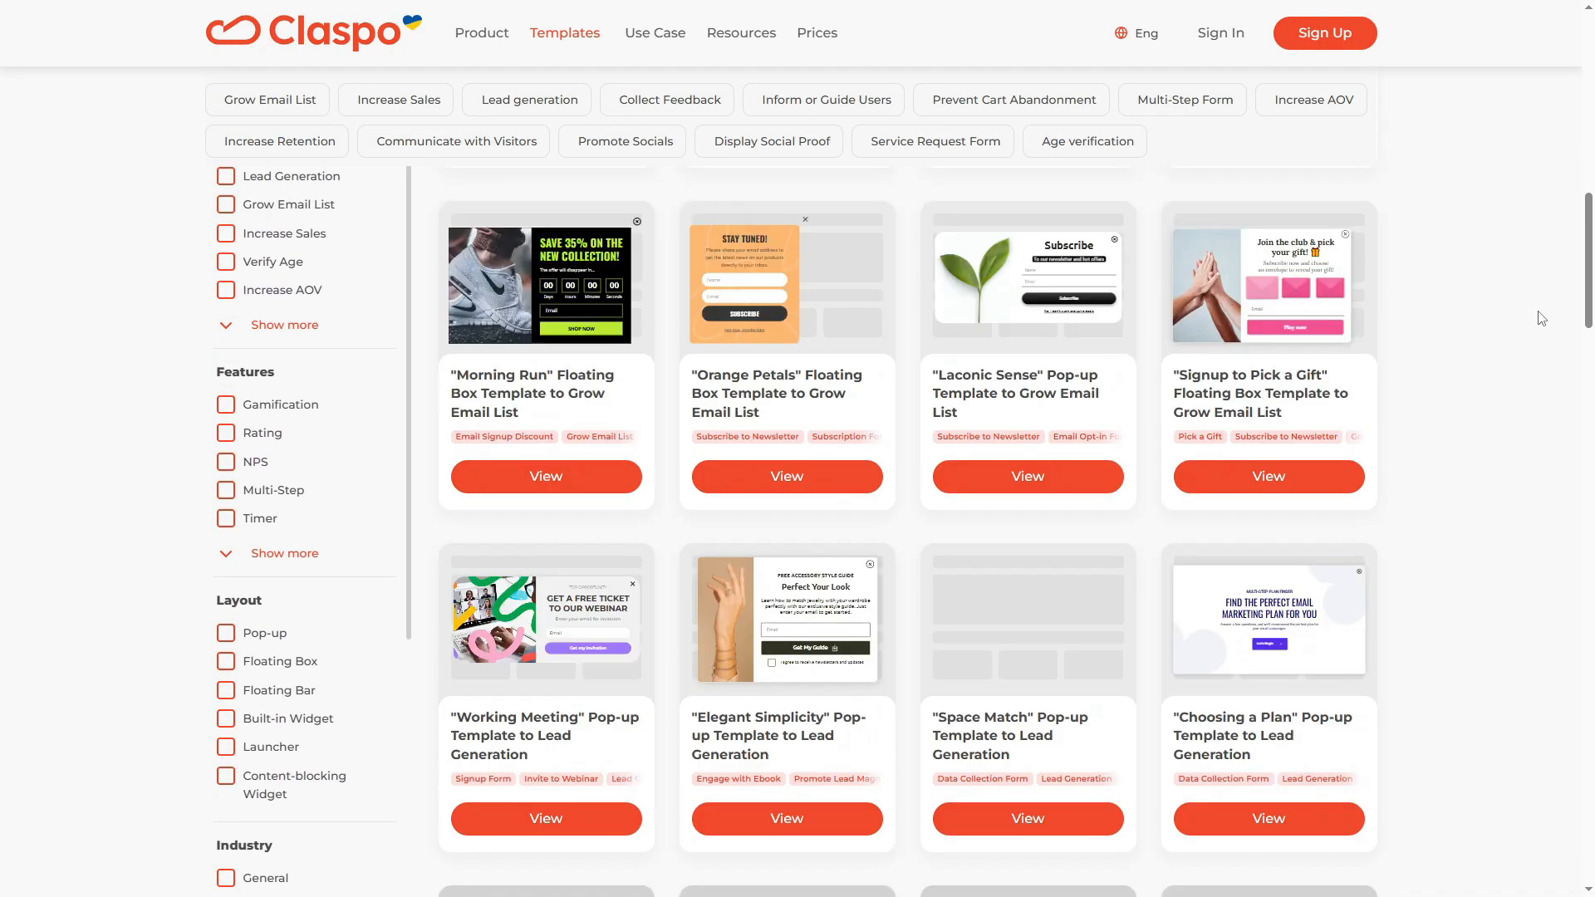
pyautogui.scroll(-4, 1541, 318)
pyautogui.scroll(-5, 1540, 318)
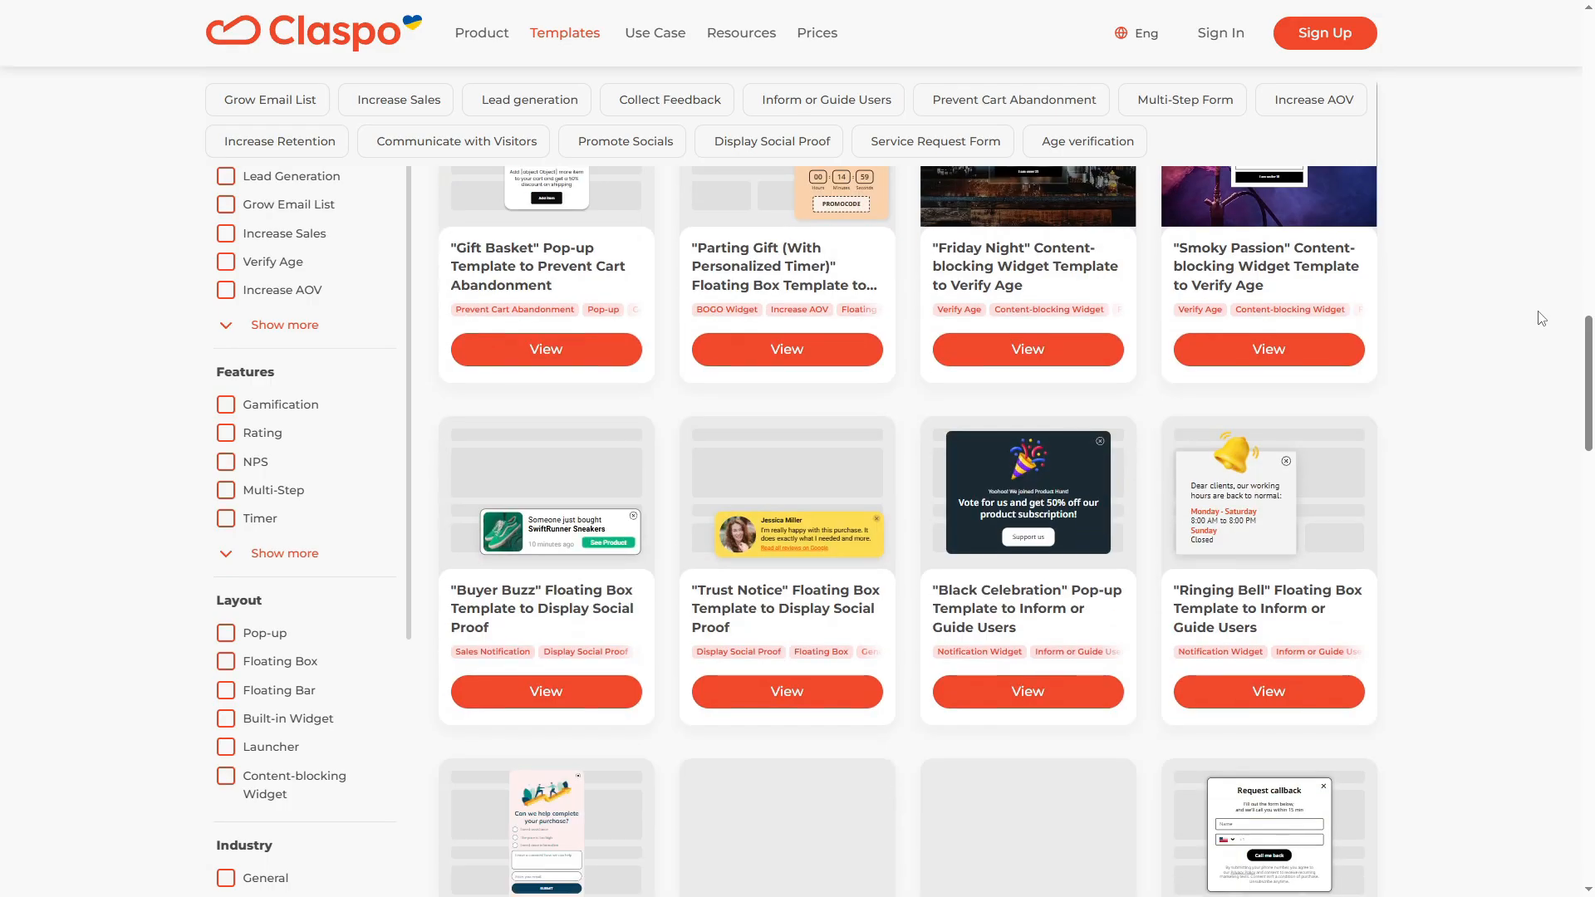
pyautogui.scroll(-7, 1541, 318)
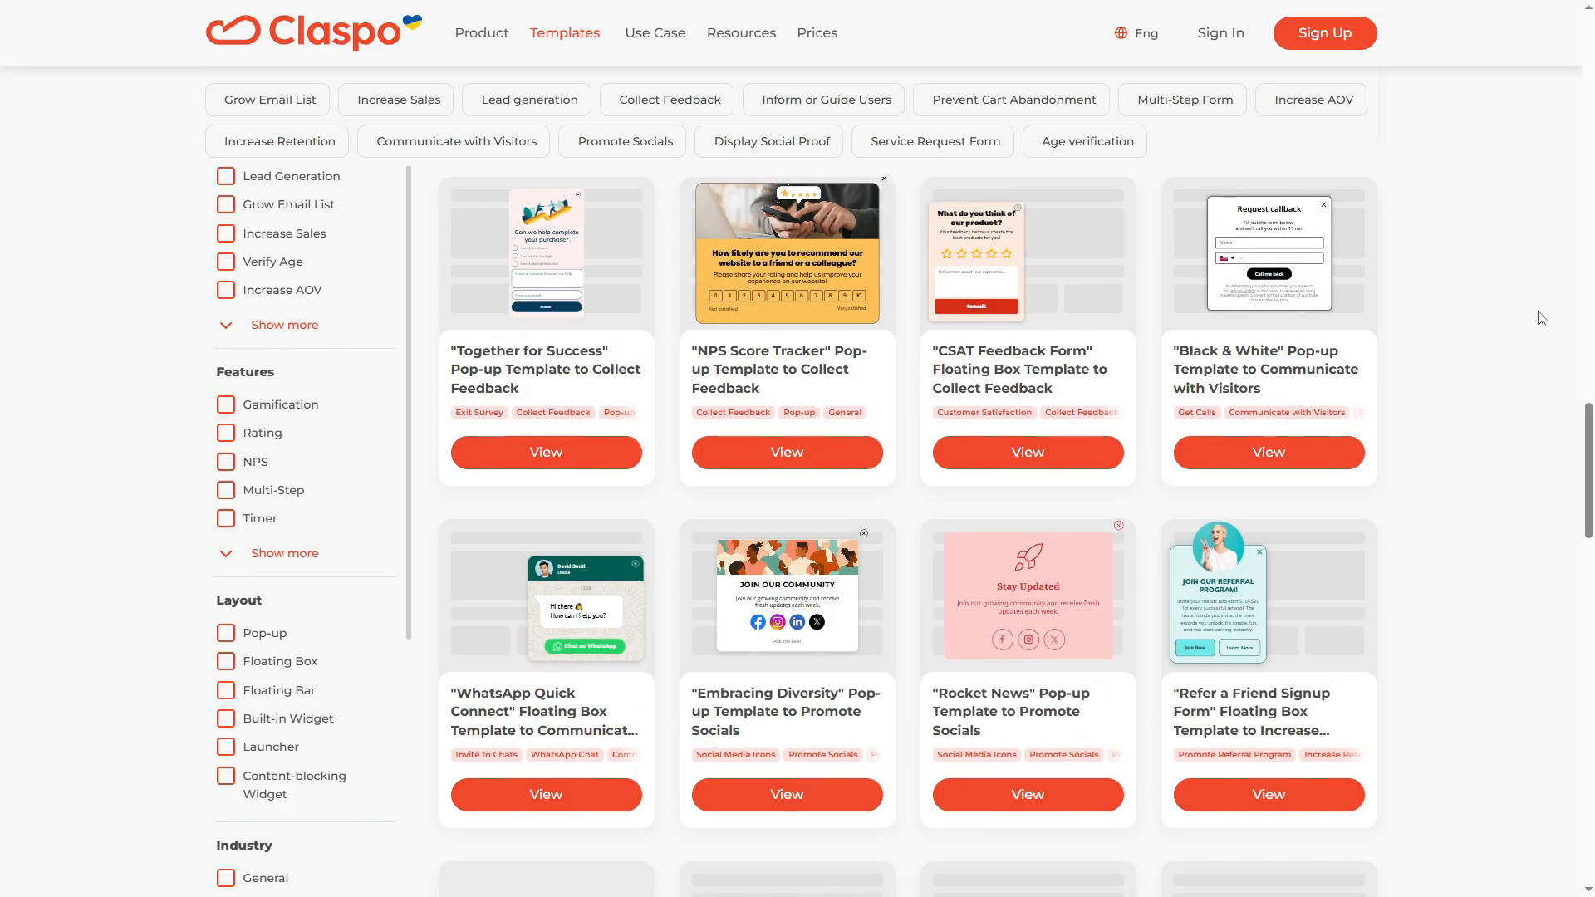
pyautogui.scroll(-1, 1544, 319)
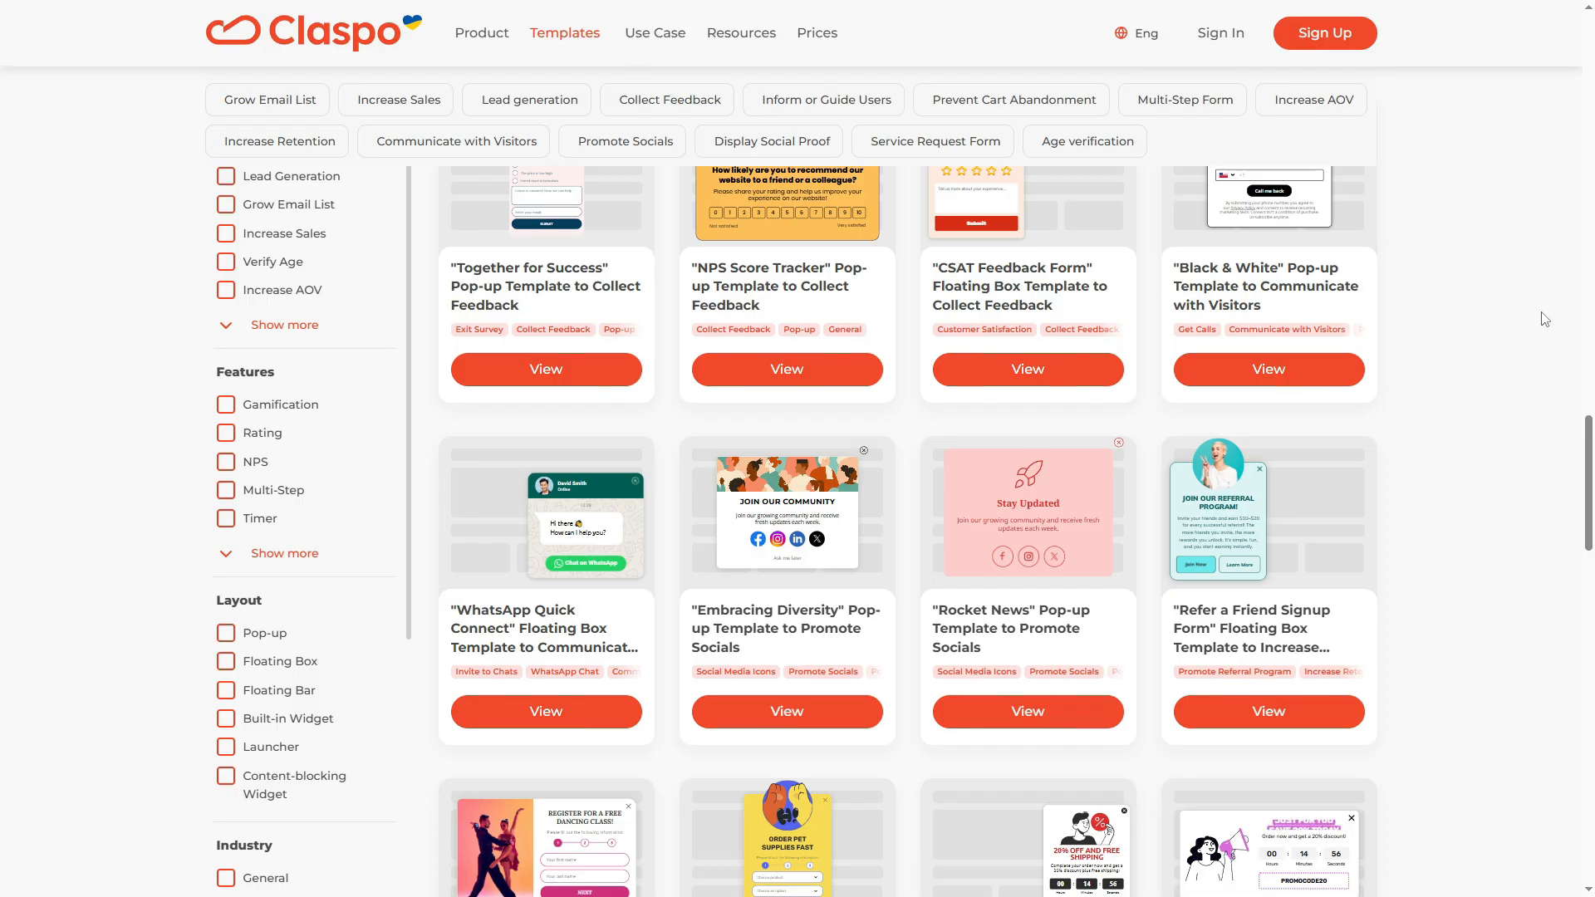